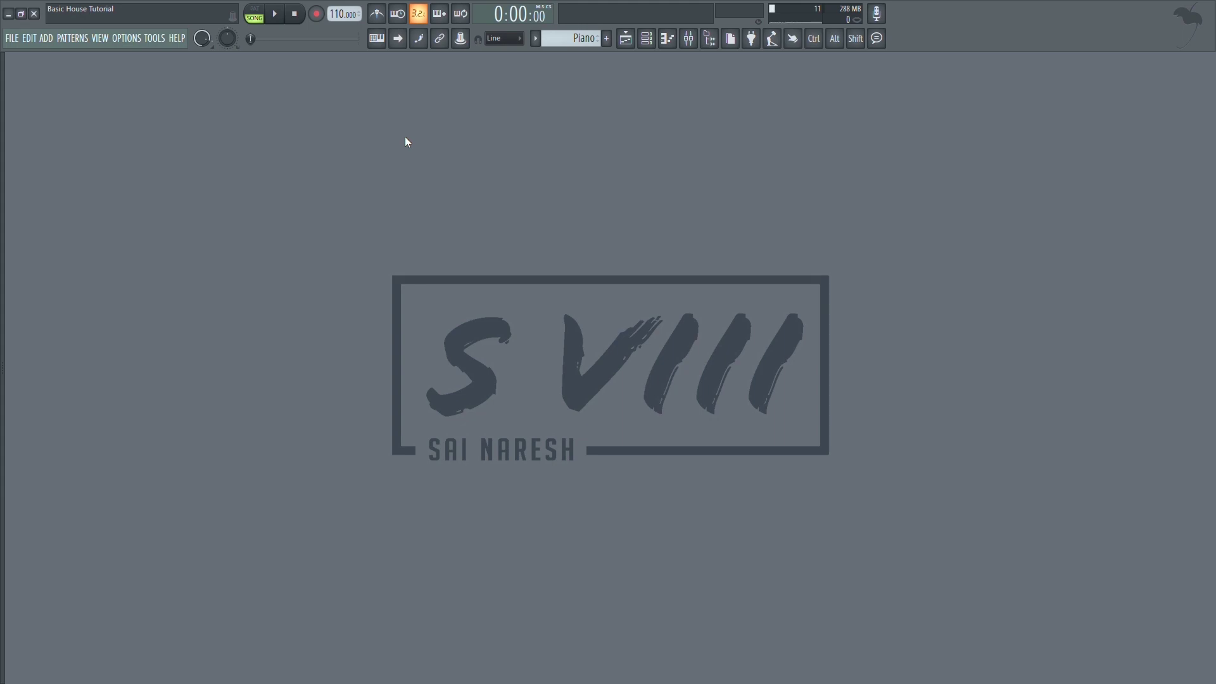
- Open the playlist and examine the layout of the full arrangement across tracks 1 to 13
{"action": "left_click", "coordinate": [631, 41]}
{"action": "scroll", "coordinate": [418, 228], "scroll_direction": "down", "scroll_amount": 3}
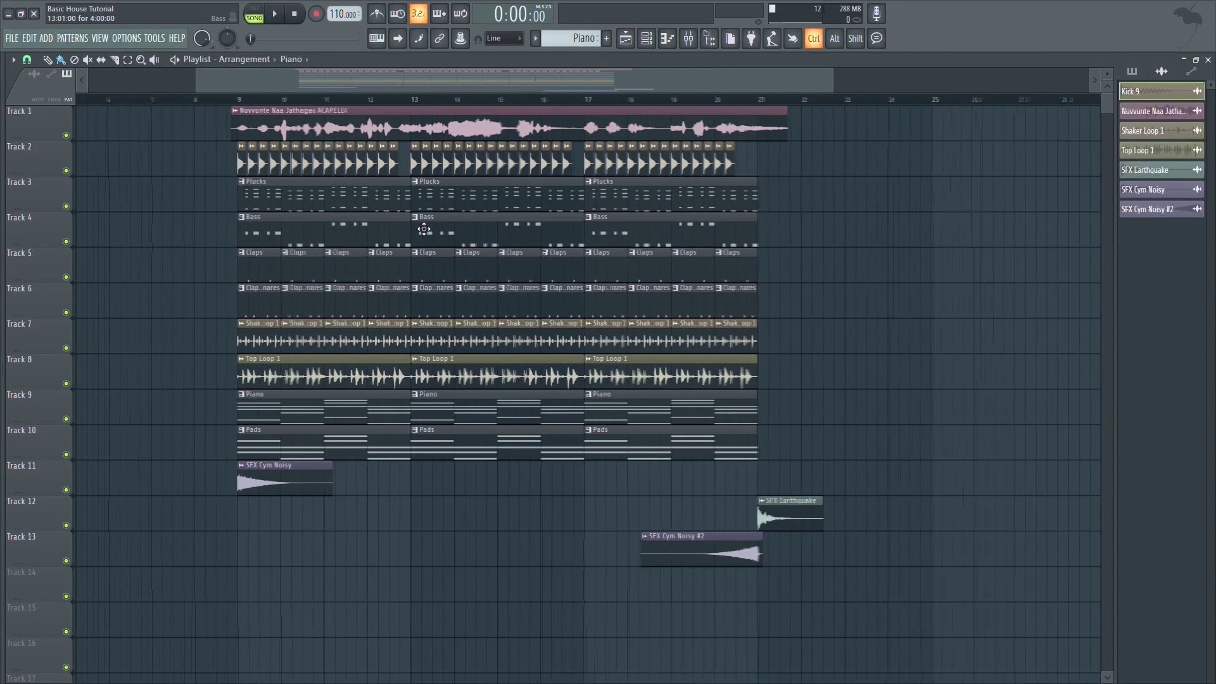
{"action": "scroll", "coordinate": [269, 218], "scroll_direction": "up", "scroll_amount": 2}
{"action": "scroll", "coordinate": [272, 217], "scroll_direction": "up", "scroll_amount": 2}
{"action": "scroll", "coordinate": [273, 215], "scroll_direction": "down", "scroll_amount": 2}
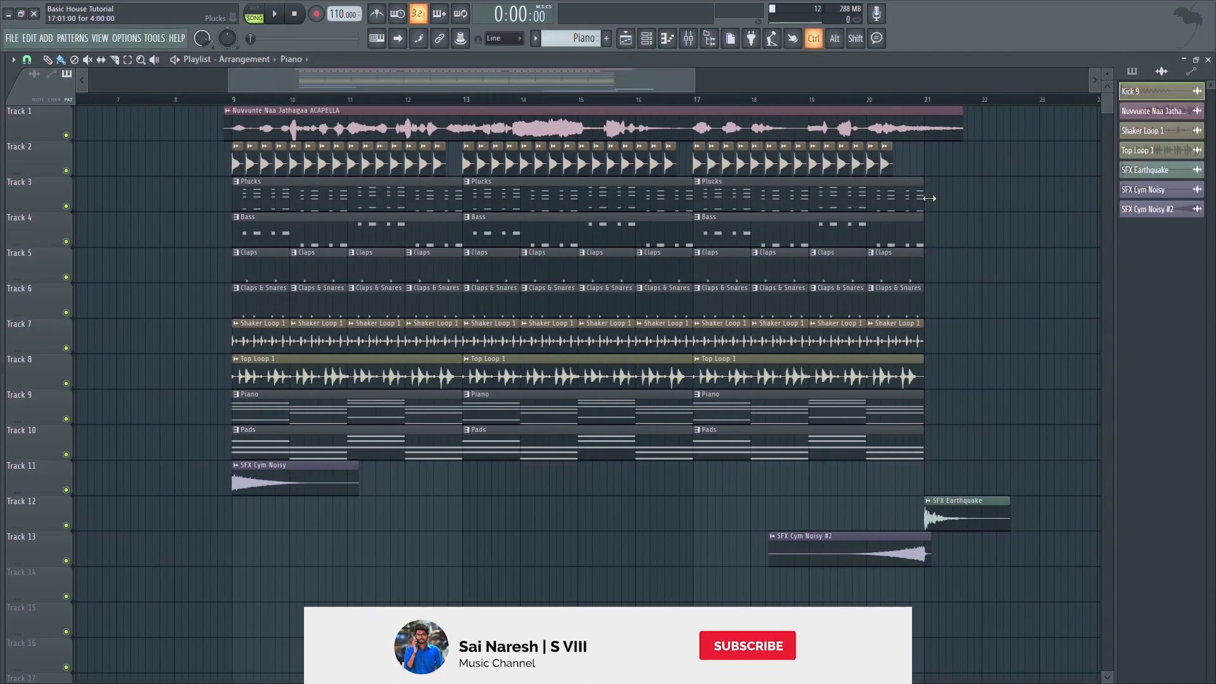
{"action": "scroll", "coordinate": [928, 196], "scroll_direction": "up", "scroll_amount": 1}
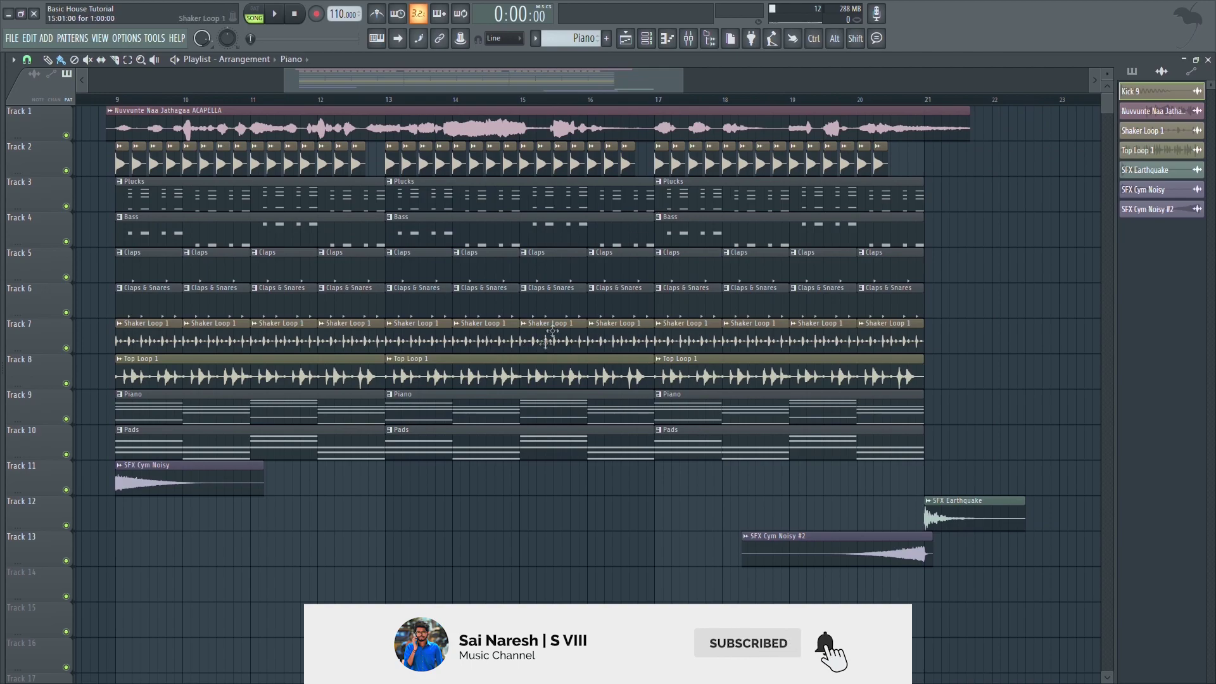
{"action": "scroll", "coordinate": [214, 221], "scroll_direction": "up", "scroll_amount": 2}
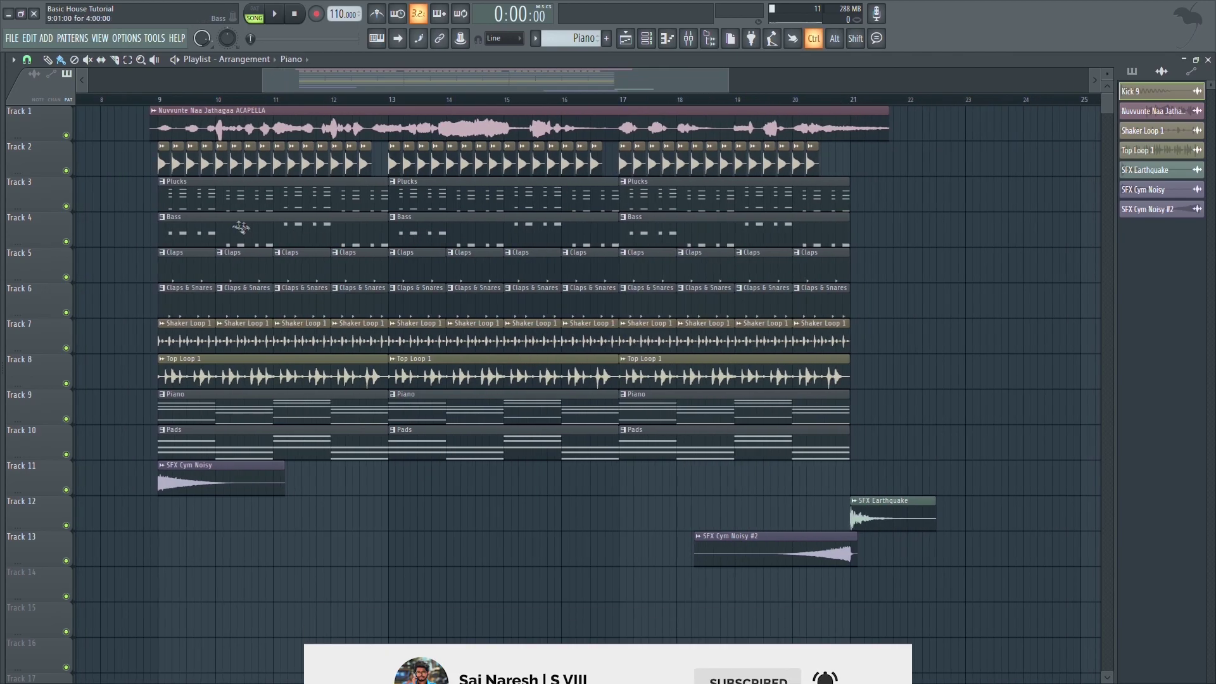
{"action": "scroll", "coordinate": [214, 222], "scroll_direction": "down", "scroll_amount": 1}
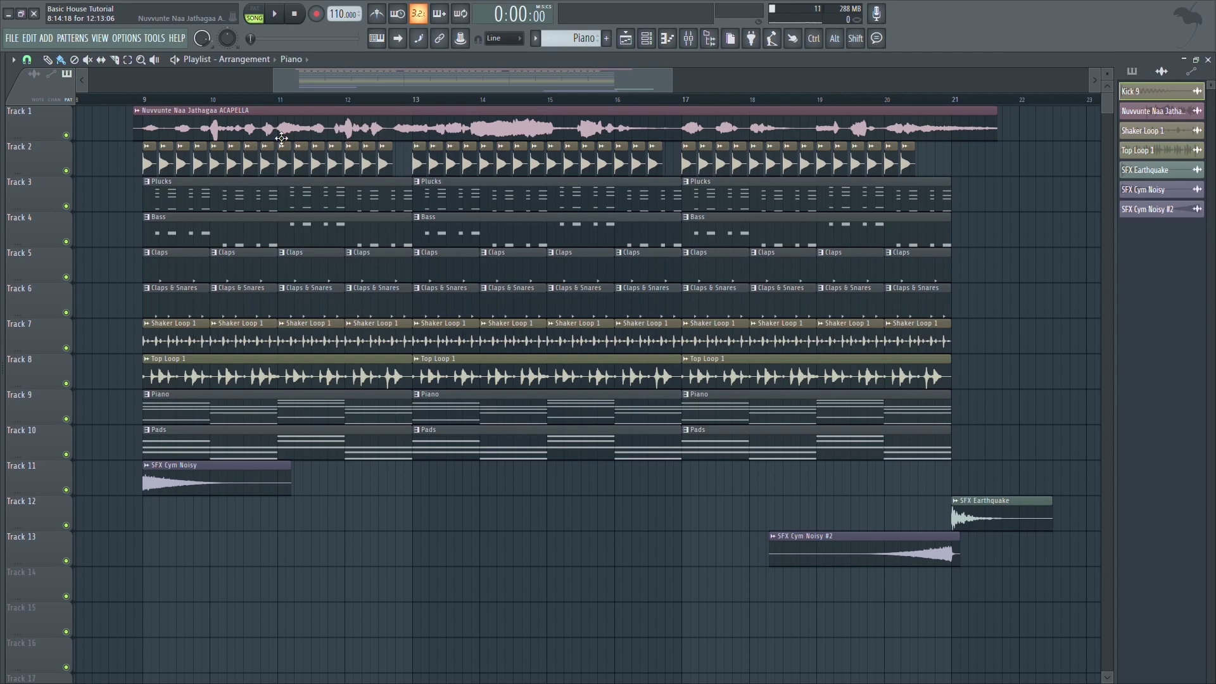
- Solo the acapella on Track 1 and play it back from bar 9
{"action": "right_click", "coordinate": [67, 136]}
{"action": "left_click", "coordinate": [147, 104]}
{"action": "scroll", "coordinate": [428, 179], "scroll_direction": "right", "scroll_amount": 1}
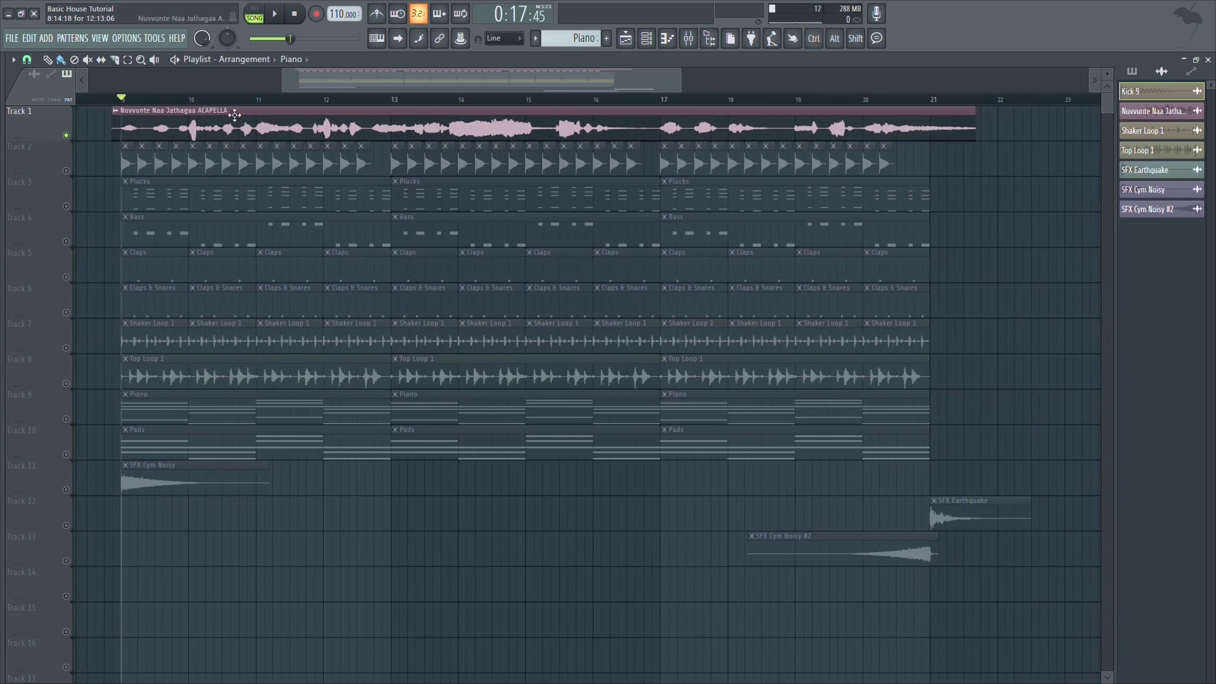
{"action": "key", "text": "space"}
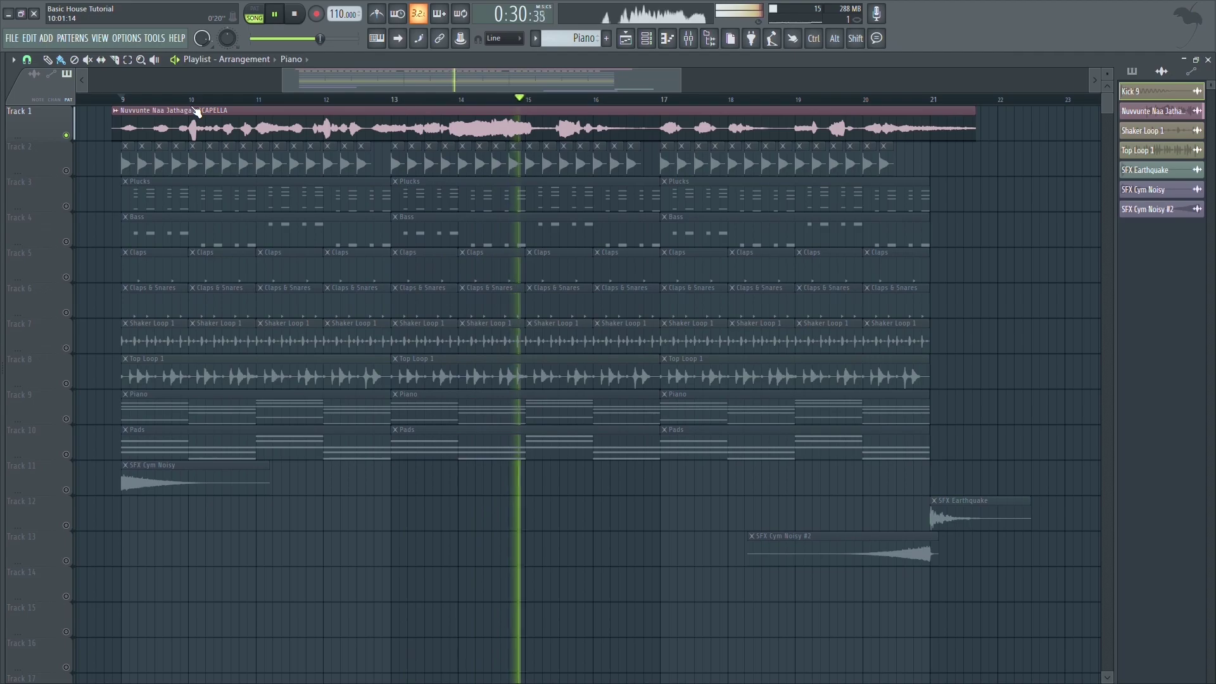
{"action": "key", "text": "space"}
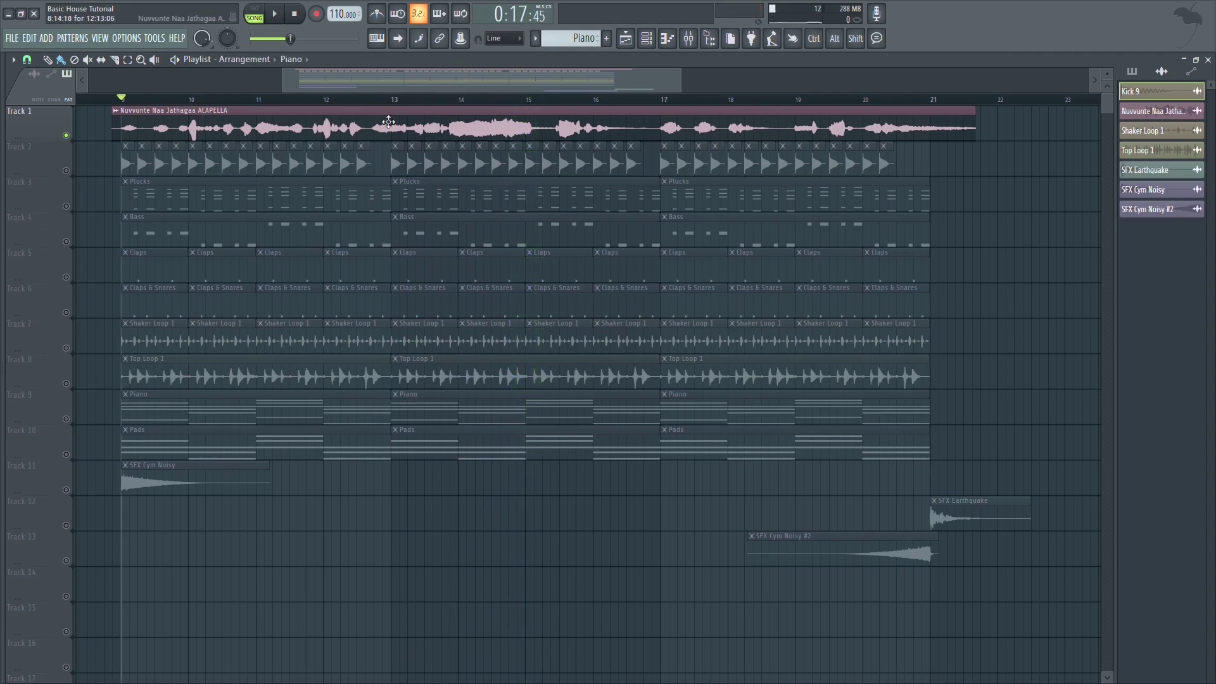
- Examine the effect chain on the acapella's mixer insert and close the mixer
{"action": "left_click", "coordinate": [388, 121]}
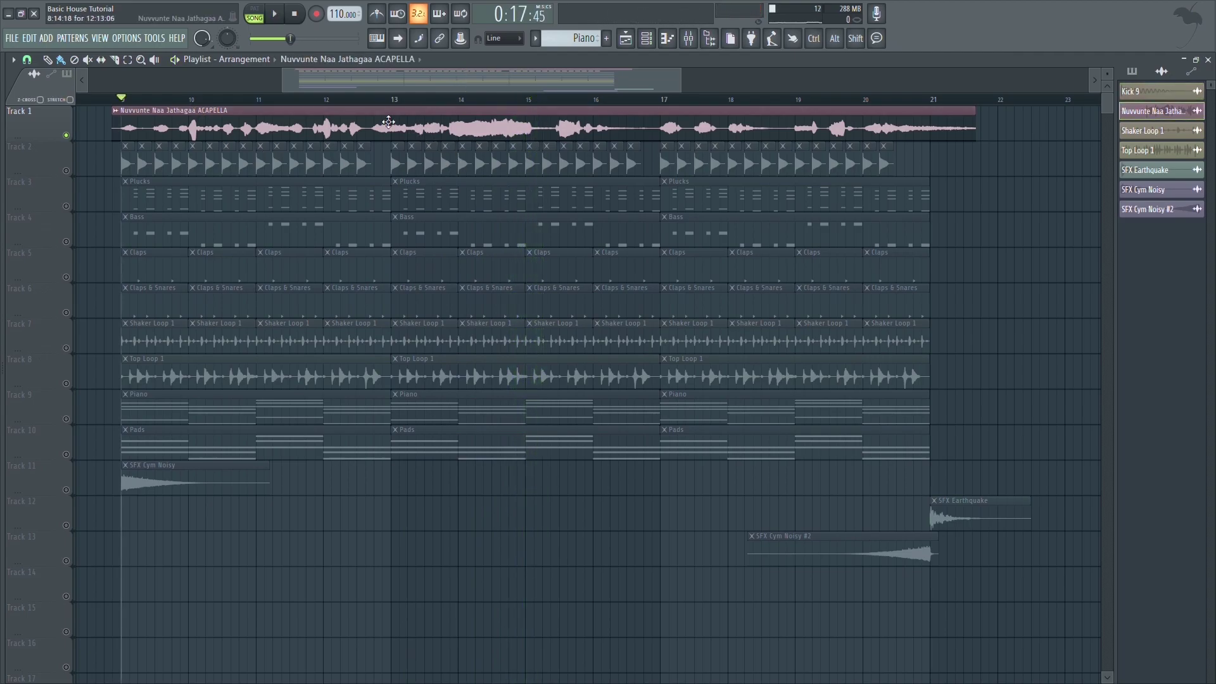
{"action": "left_click", "coordinate": [689, 39]}
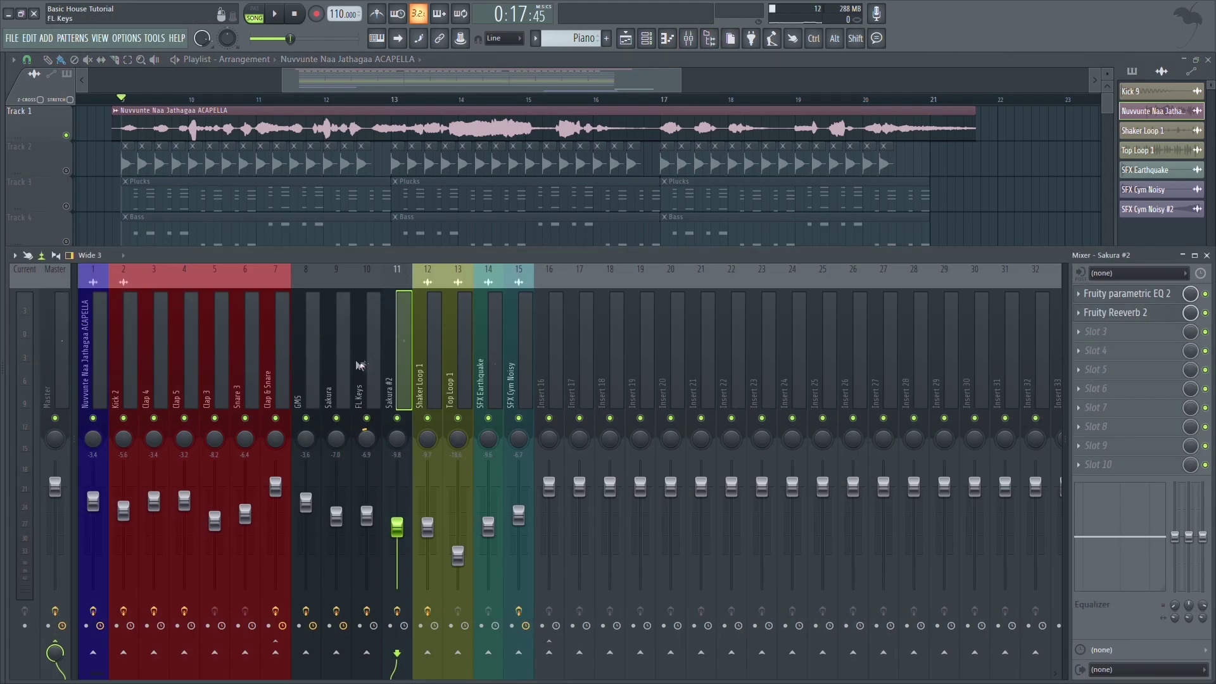
{"action": "left_click", "coordinate": [94, 345]}
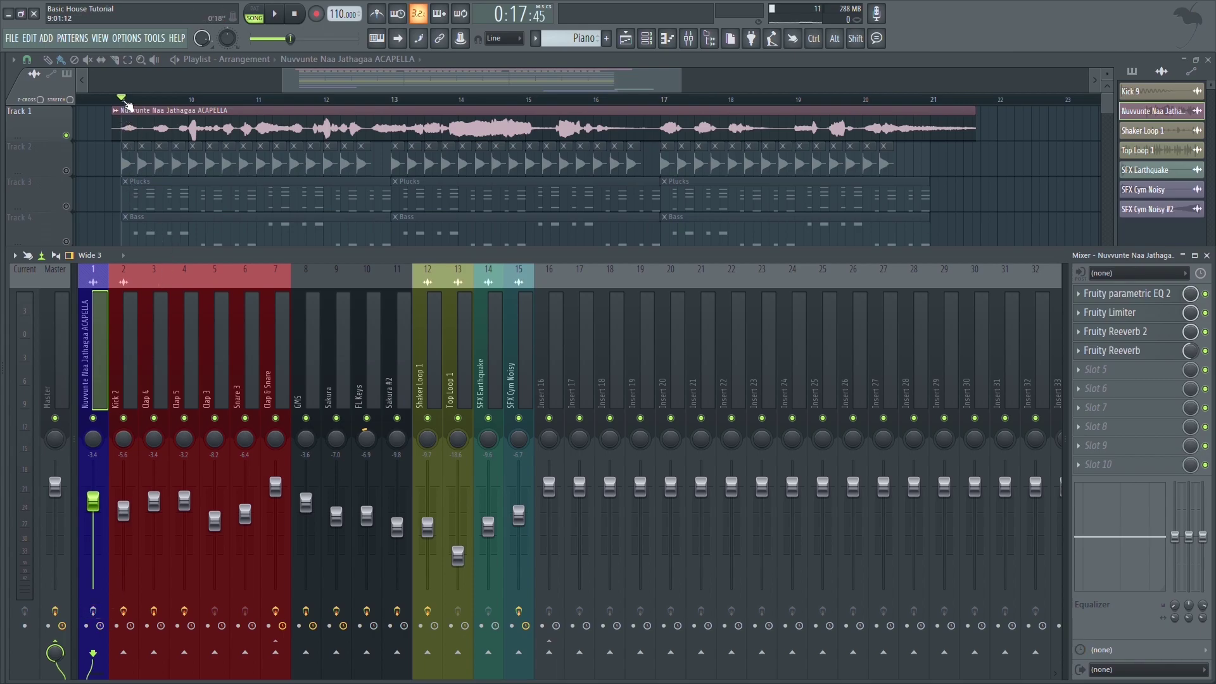
{"action": "key", "text": "F9"}
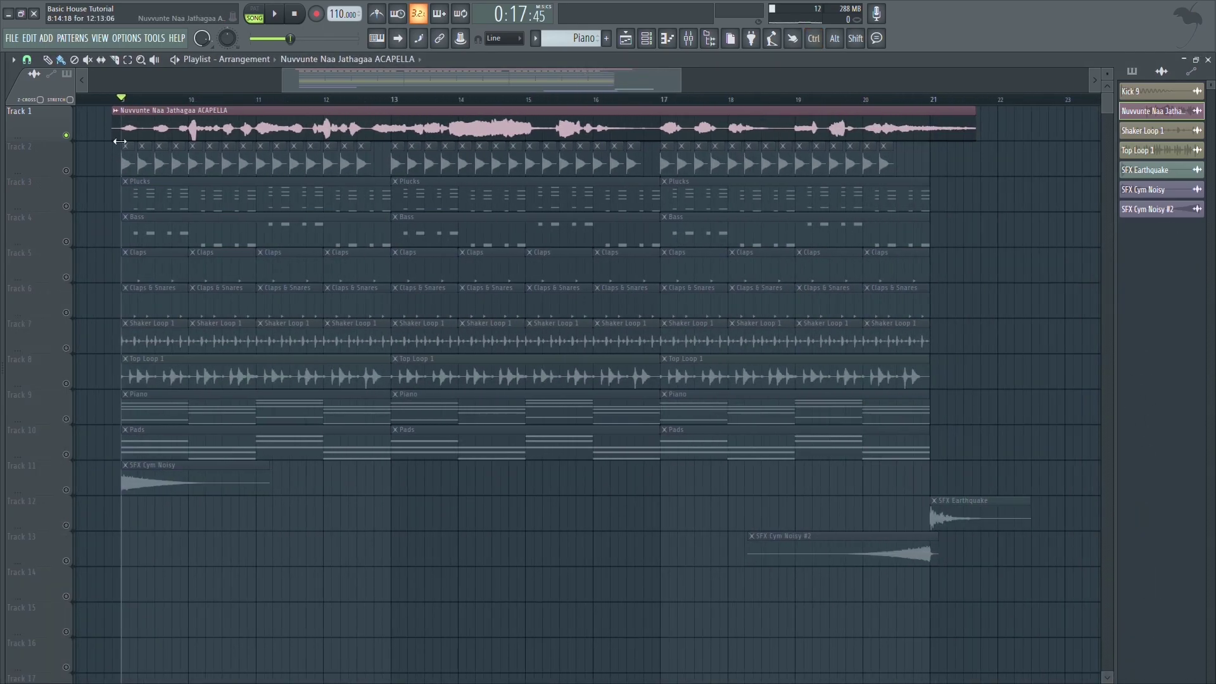
- Play the soloed acapella again from bar 9 and examine its audio clip's time-stretching settings
{"action": "key", "text": "space"}
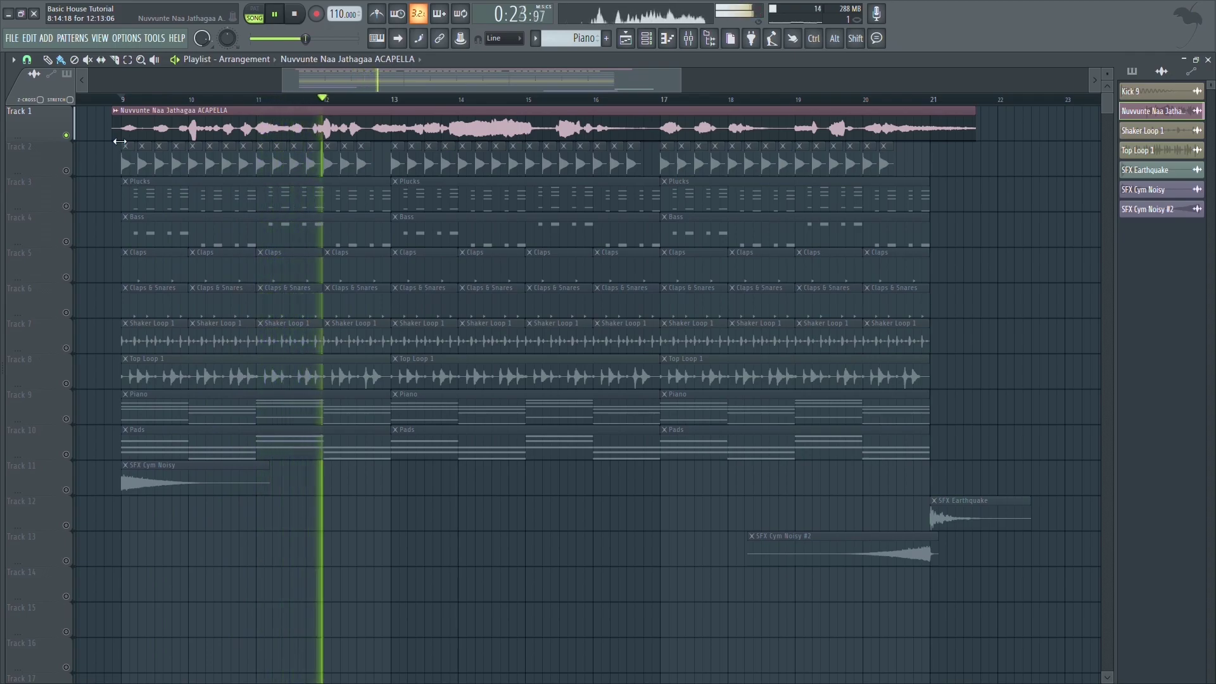
{"action": "key", "text": "space"}
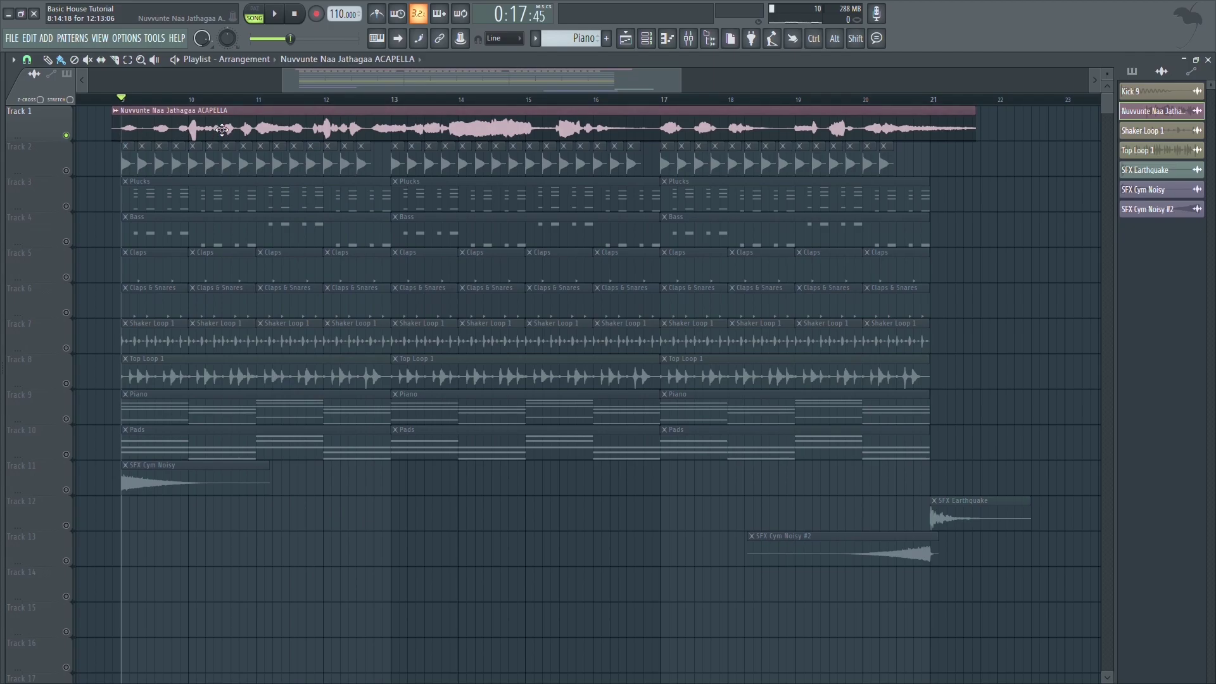
{"action": "double_click", "coordinate": [222, 130]}
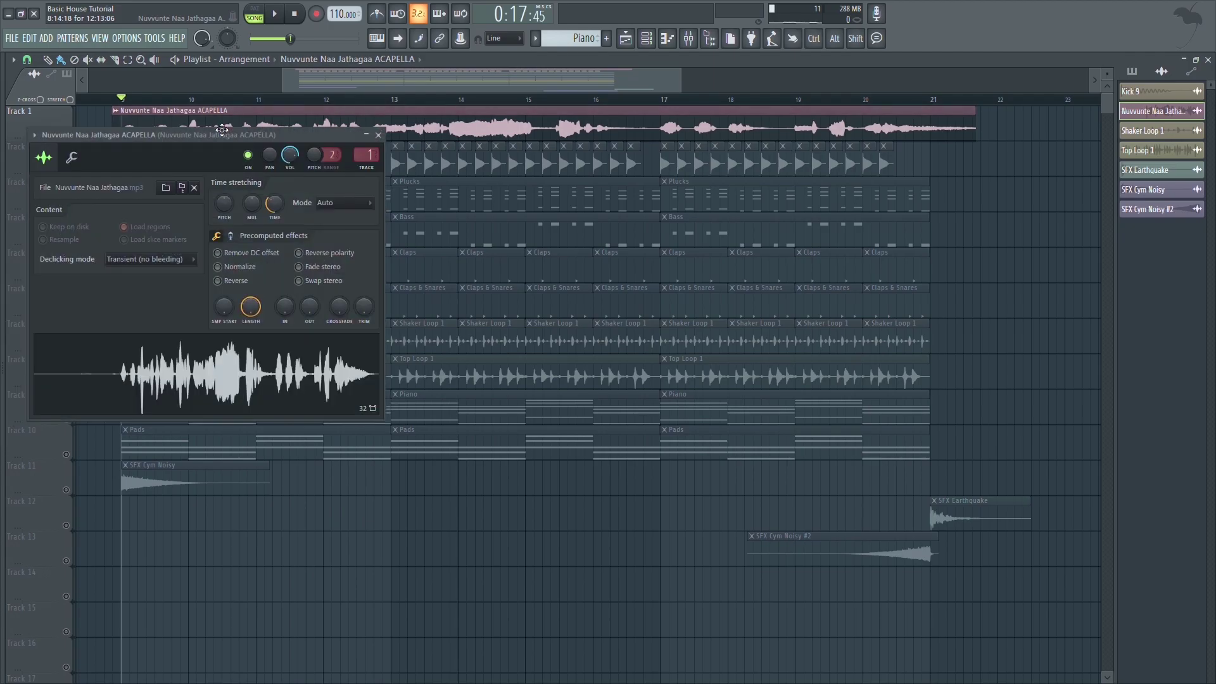
{"action": "left_click", "coordinate": [380, 141]}
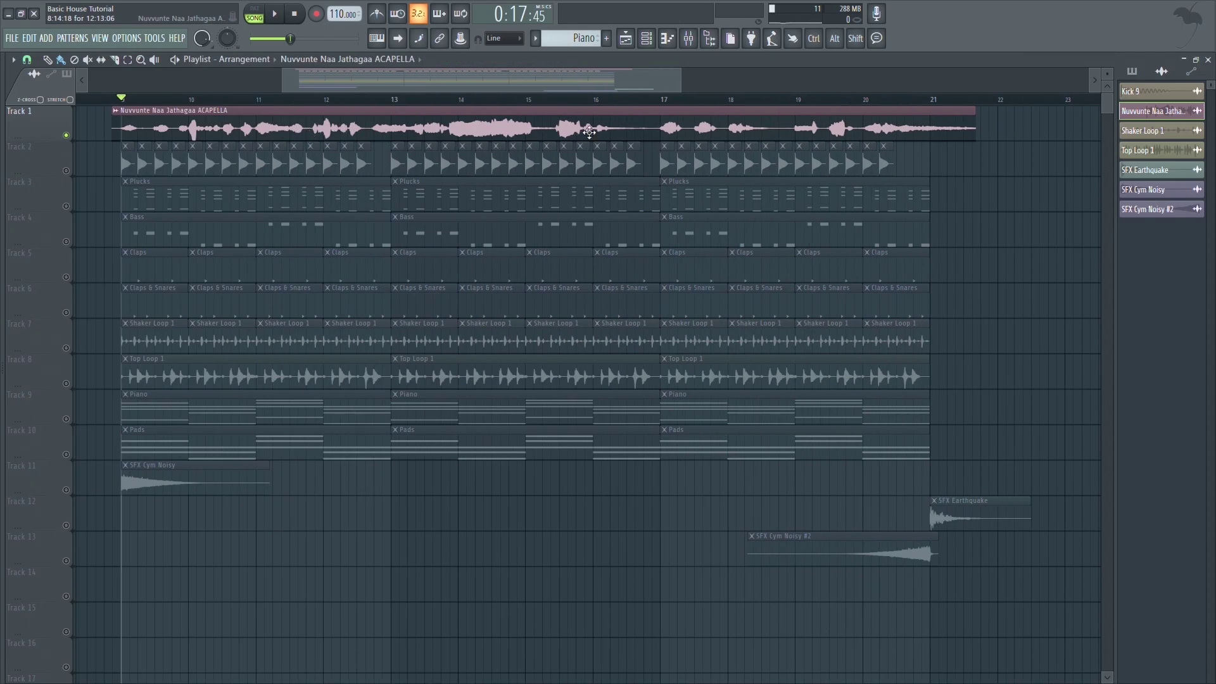
- Examine the Fruity parametric EQ 2 curve on the acapella's mixer insert
{"action": "left_click", "coordinate": [689, 38]}
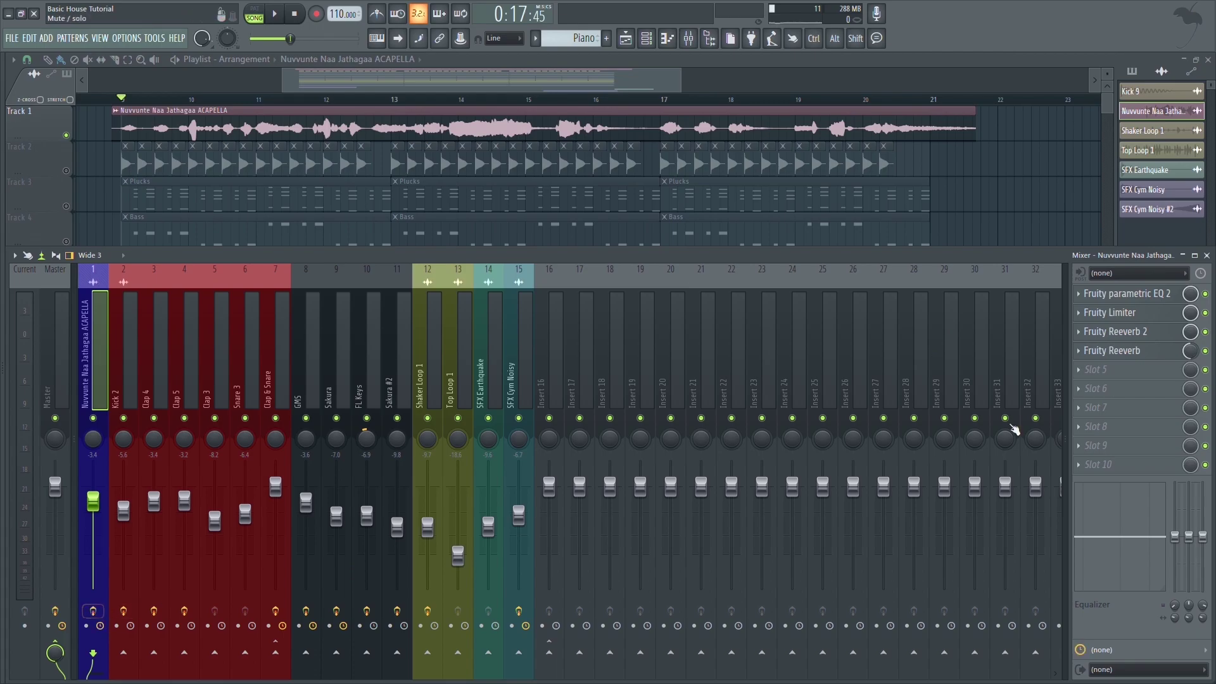
{"action": "left_click", "coordinate": [1144, 295]}
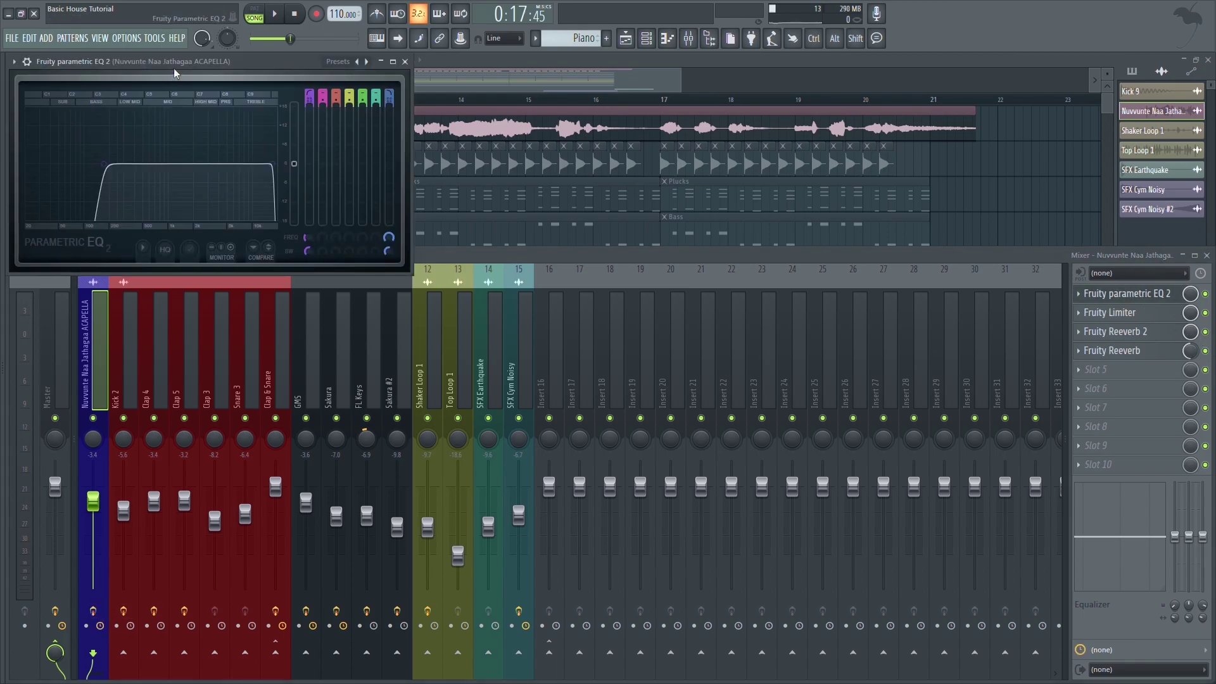
{"action": "left_click_drag", "start_coordinate": [177, 61], "coordinate": [258, 184]}
{"action": "left_click_drag", "start_coordinate": [353, 287], "coordinate": [356, 295]}
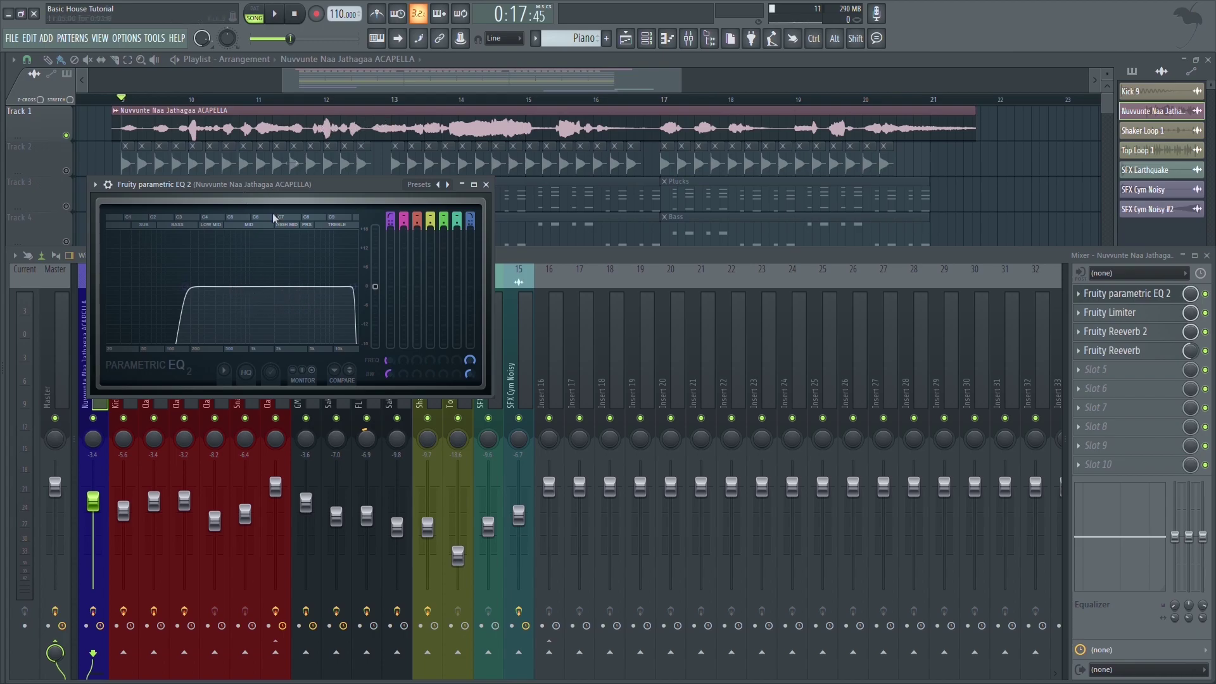
{"action": "left_click", "coordinate": [486, 184]}
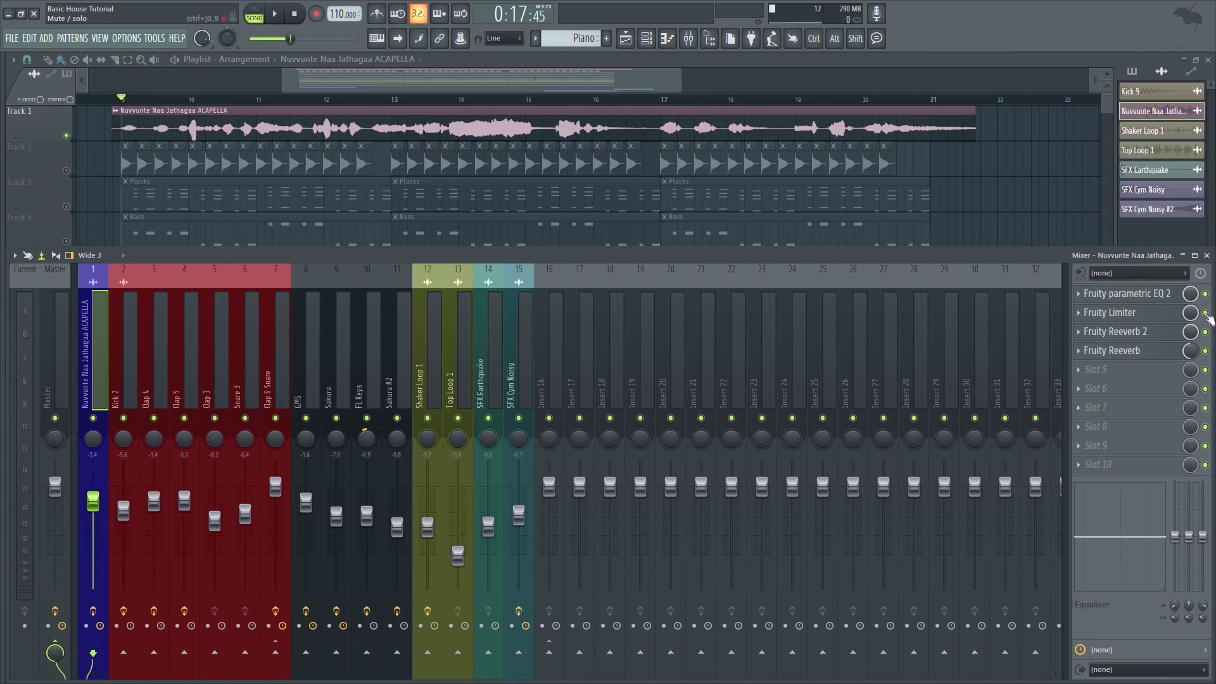
- Toggle the Fruity Limiter on the acapella's insert and examine its compressor settings
{"action": "left_click", "coordinate": [1121, 316]}
{"action": "left_click", "coordinate": [1205, 312]}
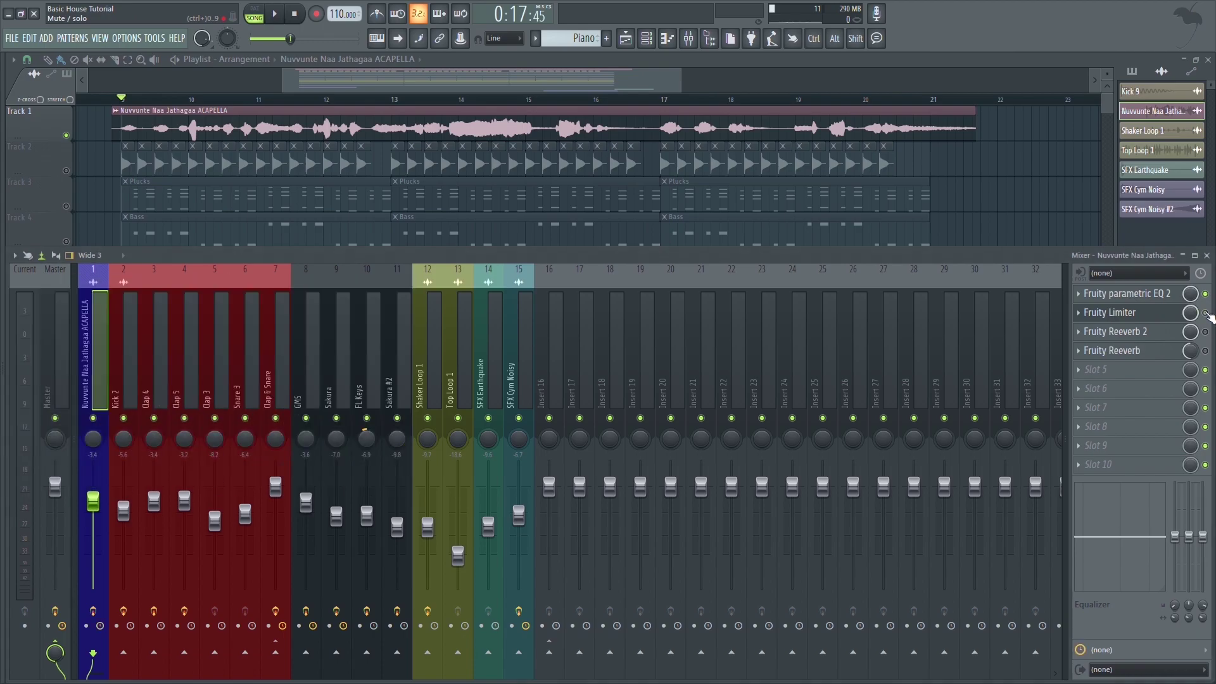
{"action": "left_click", "coordinate": [1115, 313]}
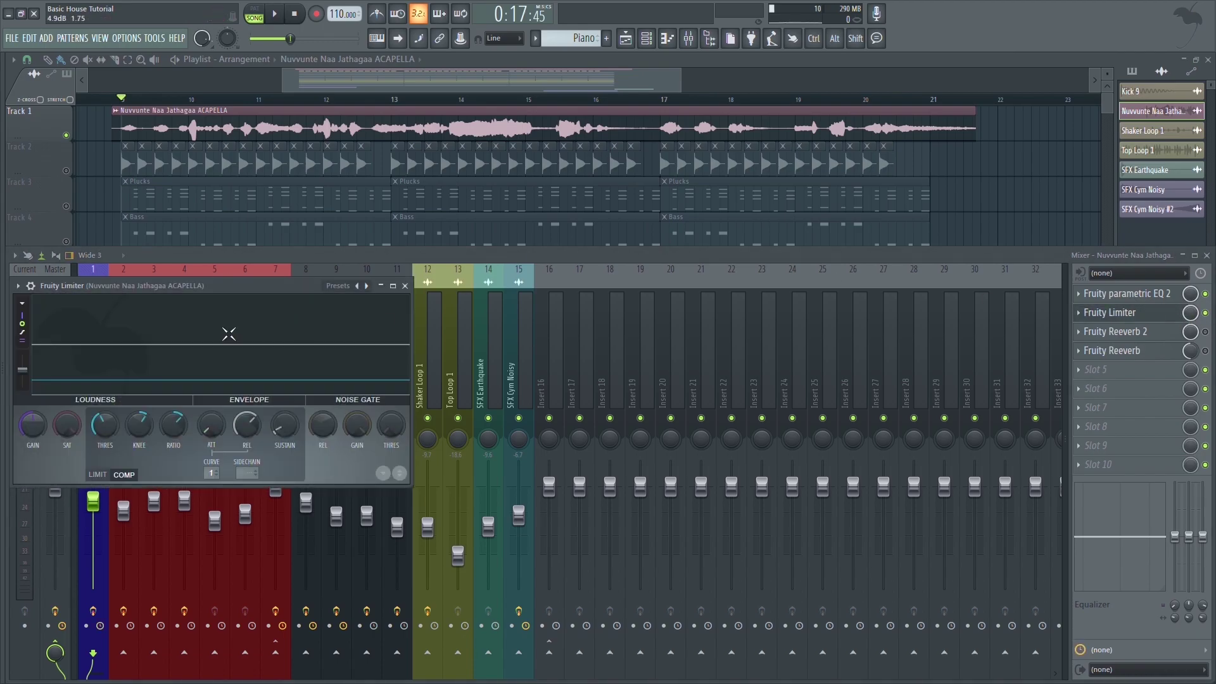
{"action": "left_click_drag", "start_coordinate": [221, 290], "coordinate": [288, 268]}
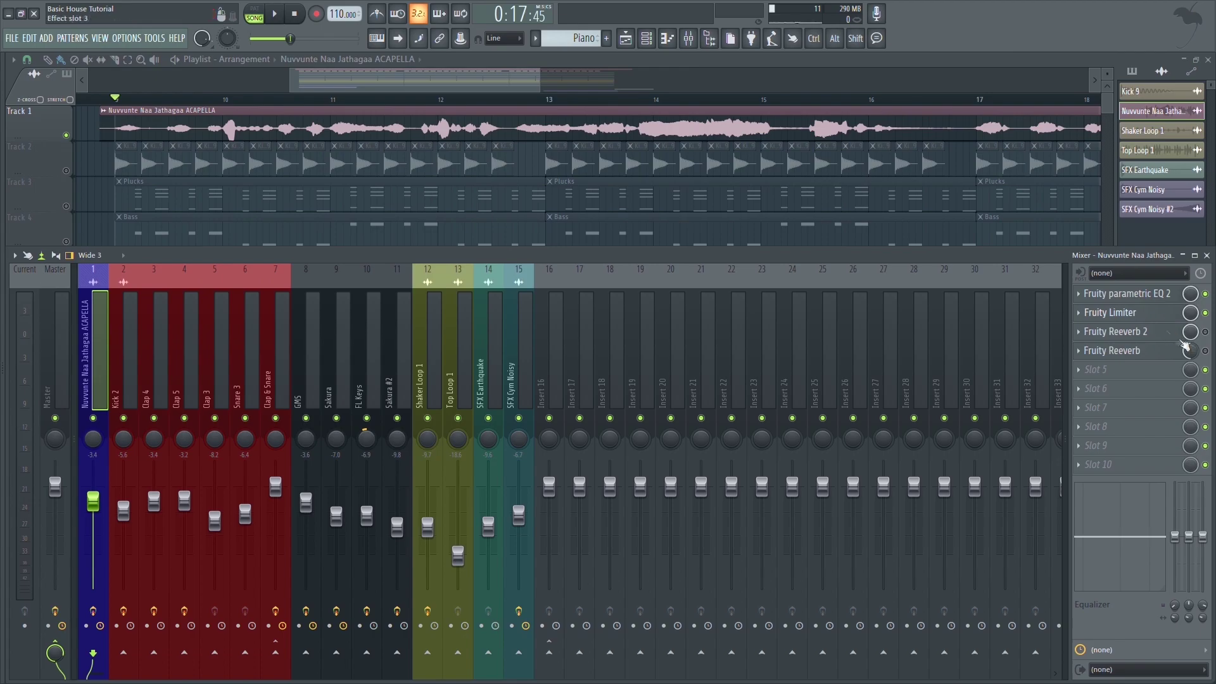
- Examine the Fruity Reeverb 2 and Fruity Reeverb settings on the acapella's insert, including the latter's mix level
{"action": "left_click", "coordinate": [1164, 337]}
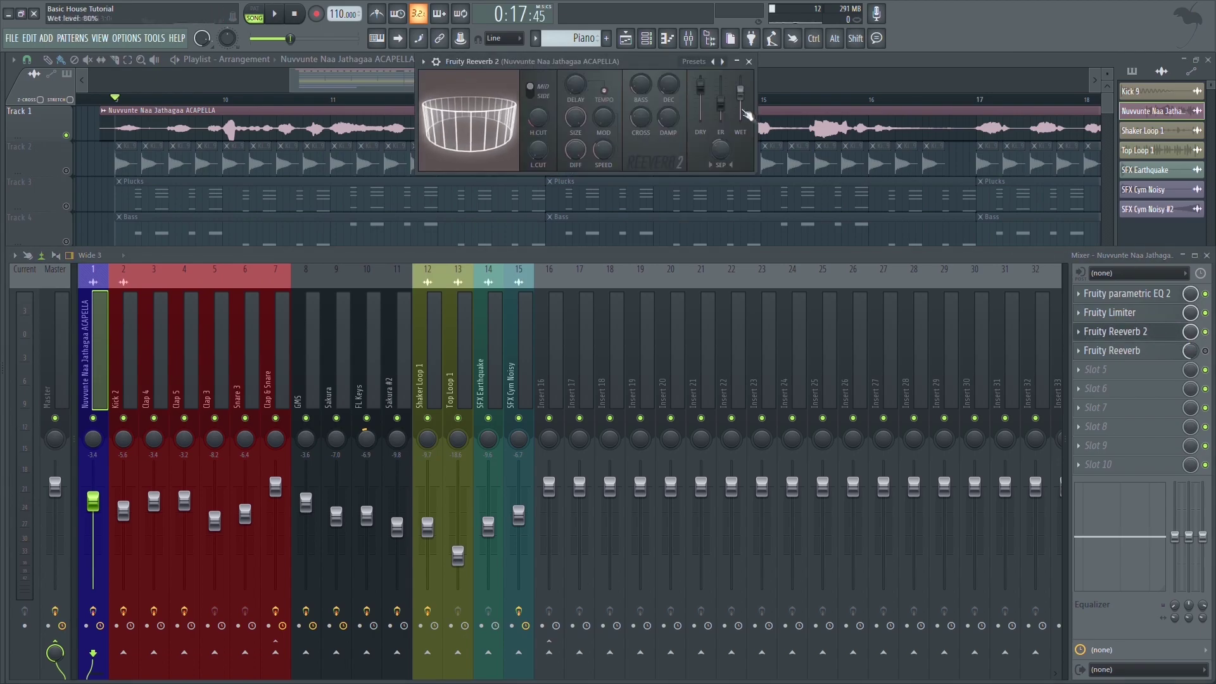
{"action": "left_click_drag", "start_coordinate": [624, 63], "coordinate": [621, 135]}
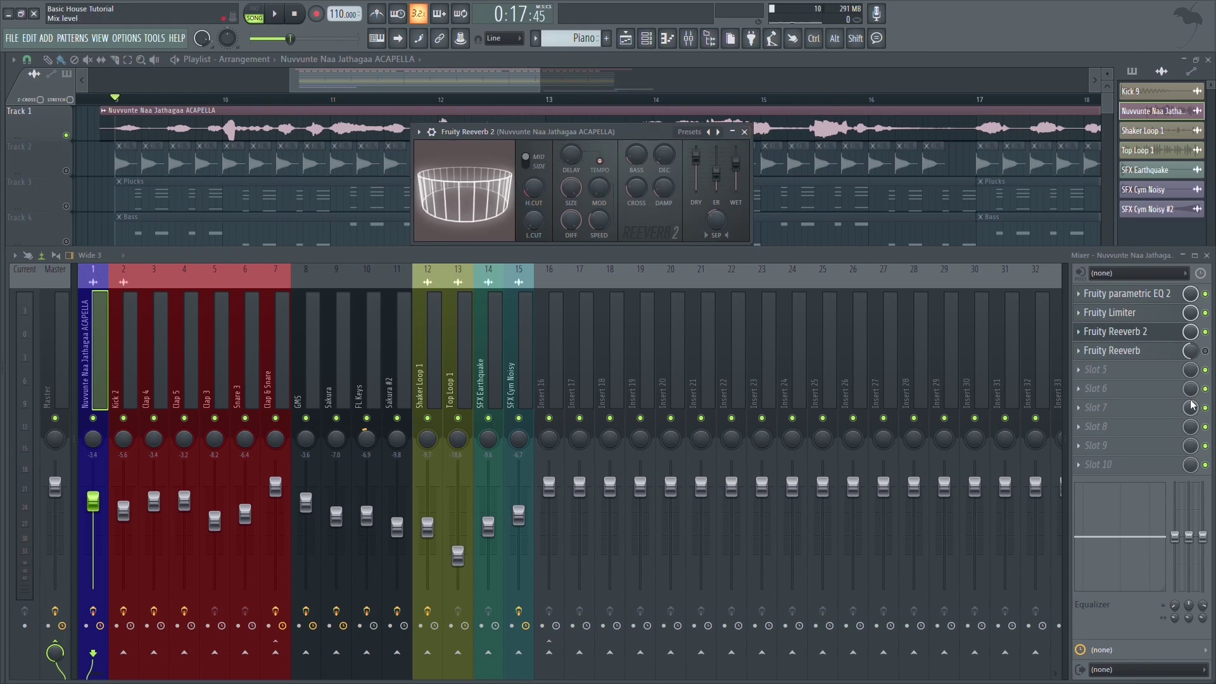
{"action": "left_click", "coordinate": [1155, 351]}
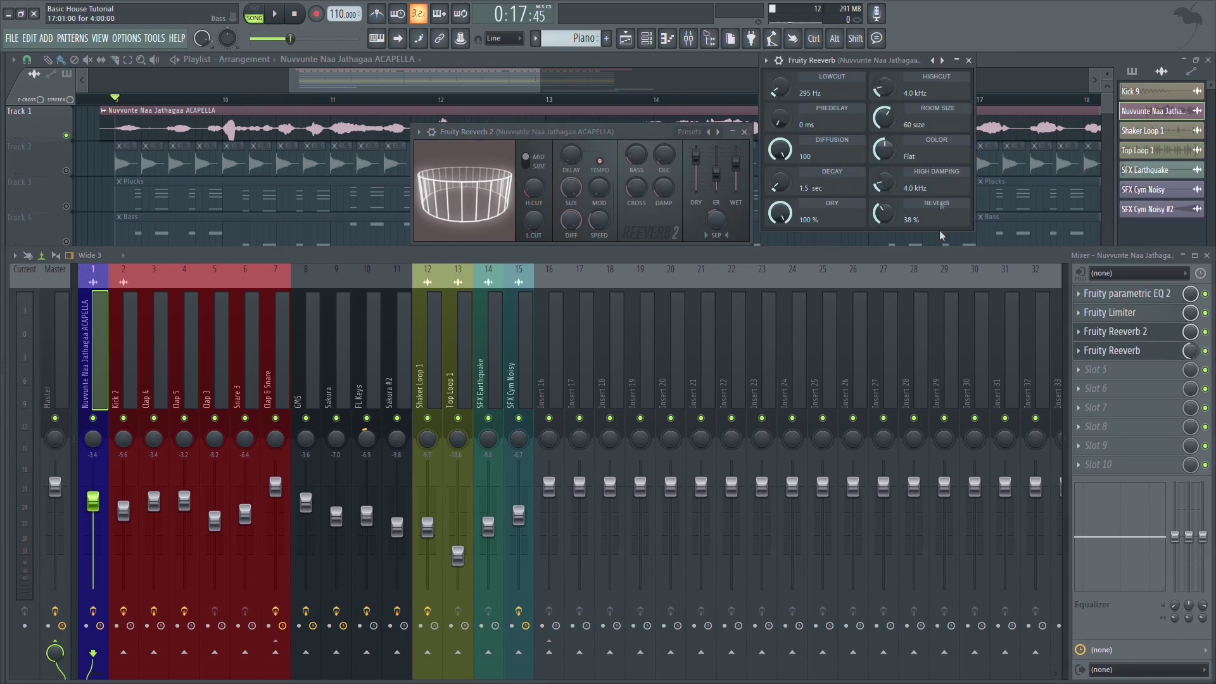
{"action": "left_click_drag", "start_coordinate": [1191, 353], "coordinate": [1191, 356]}
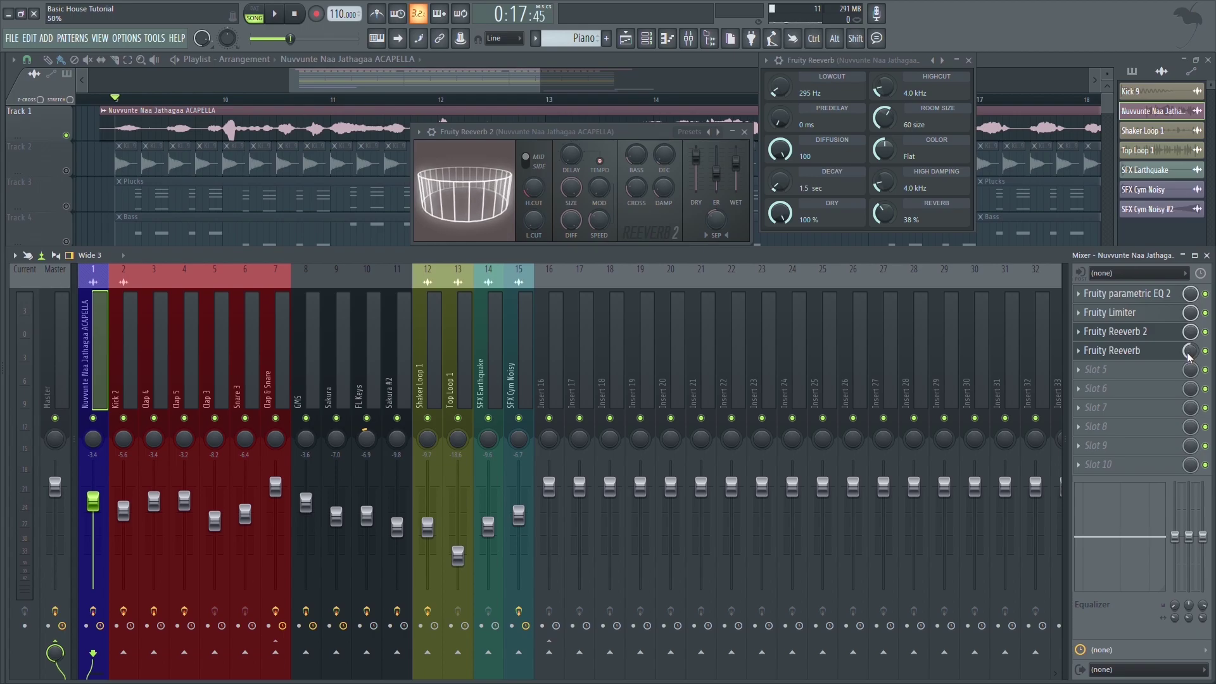
- Close both reverb editors and play back the acapella with its full effect chain
{"action": "left_click", "coordinate": [1137, 332]}
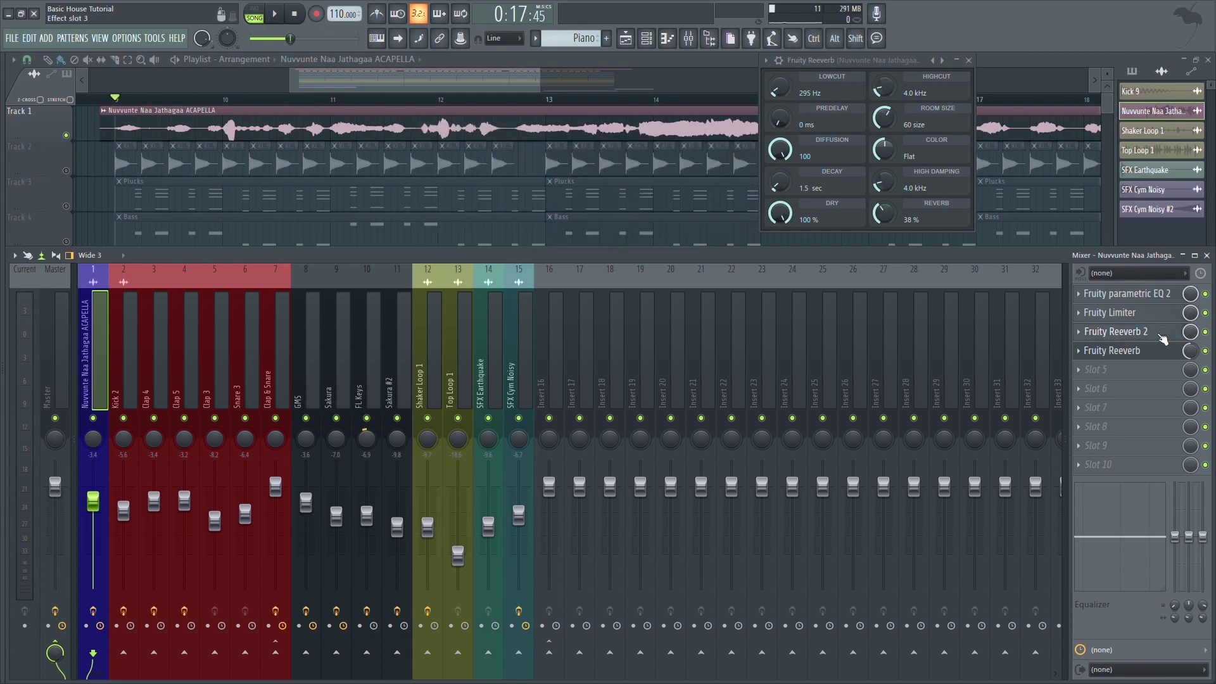
{"action": "left_click", "coordinate": [1125, 351]}
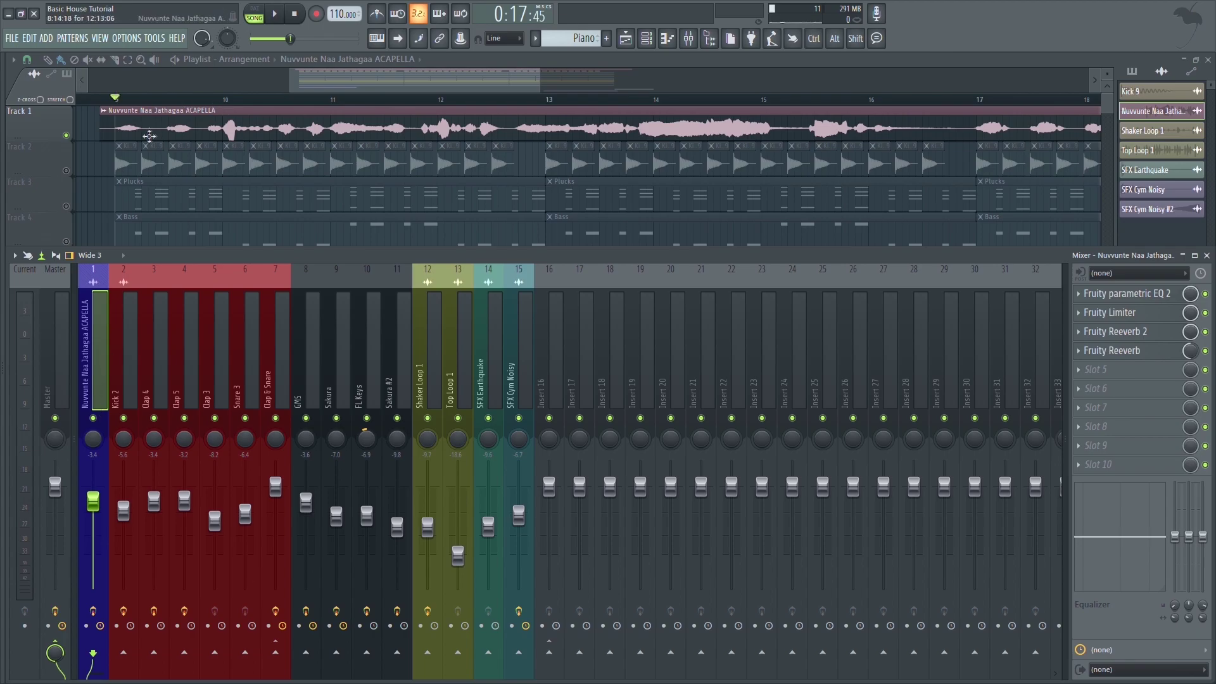
{"action": "key", "text": "space"}
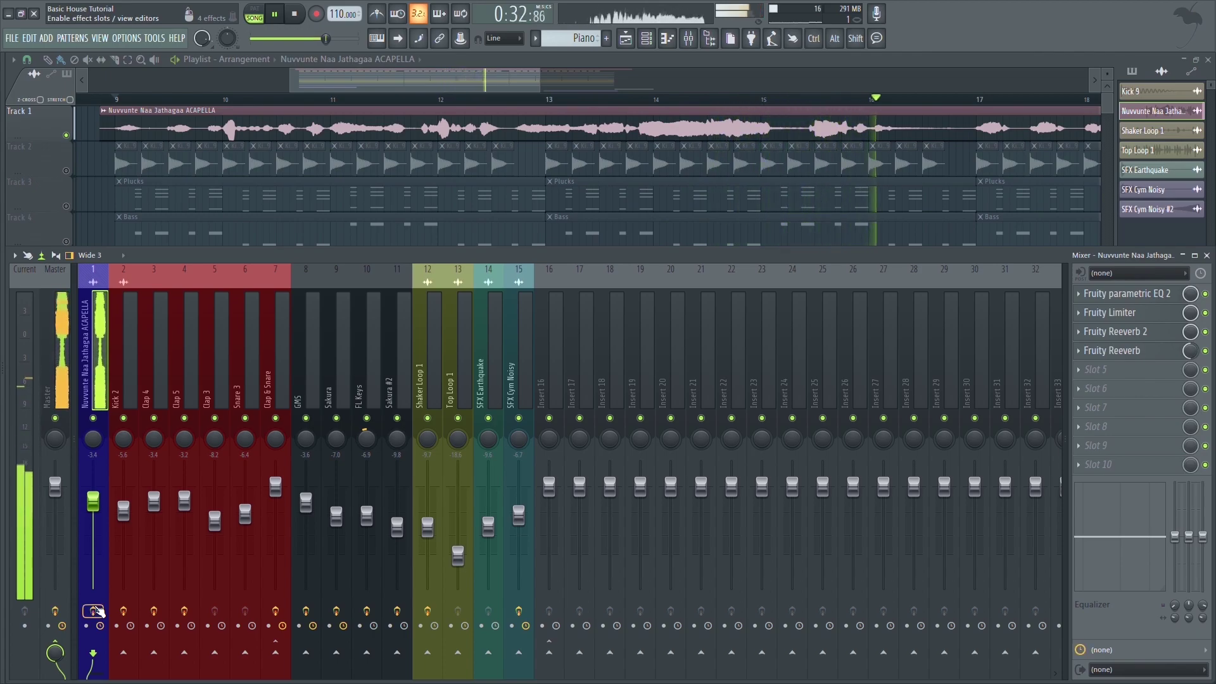
{"action": "key", "text": "space"}
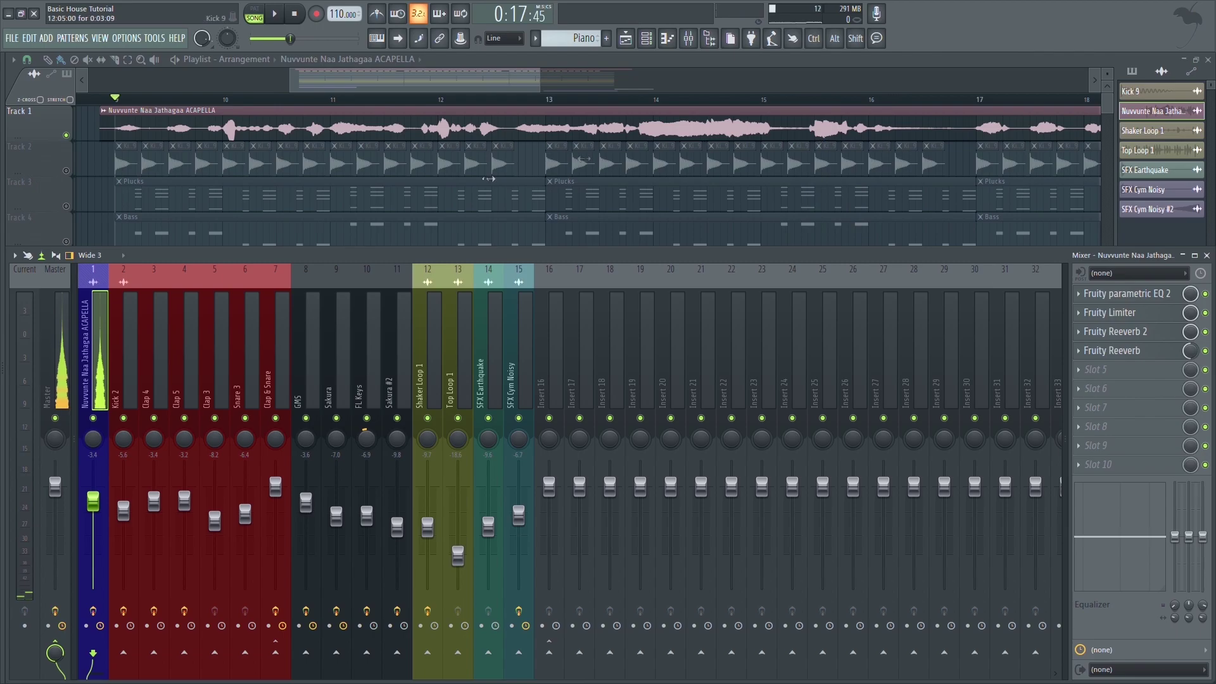
- Close the mixer, solo the kick on Track 2 and examine the placement of the Kick 9 clips
{"action": "scroll", "coordinate": [260, 192], "scroll_direction": "down", "scroll_amount": 3}
{"action": "scroll", "coordinate": [260, 193], "scroll_direction": "up", "scroll_amount": 1}
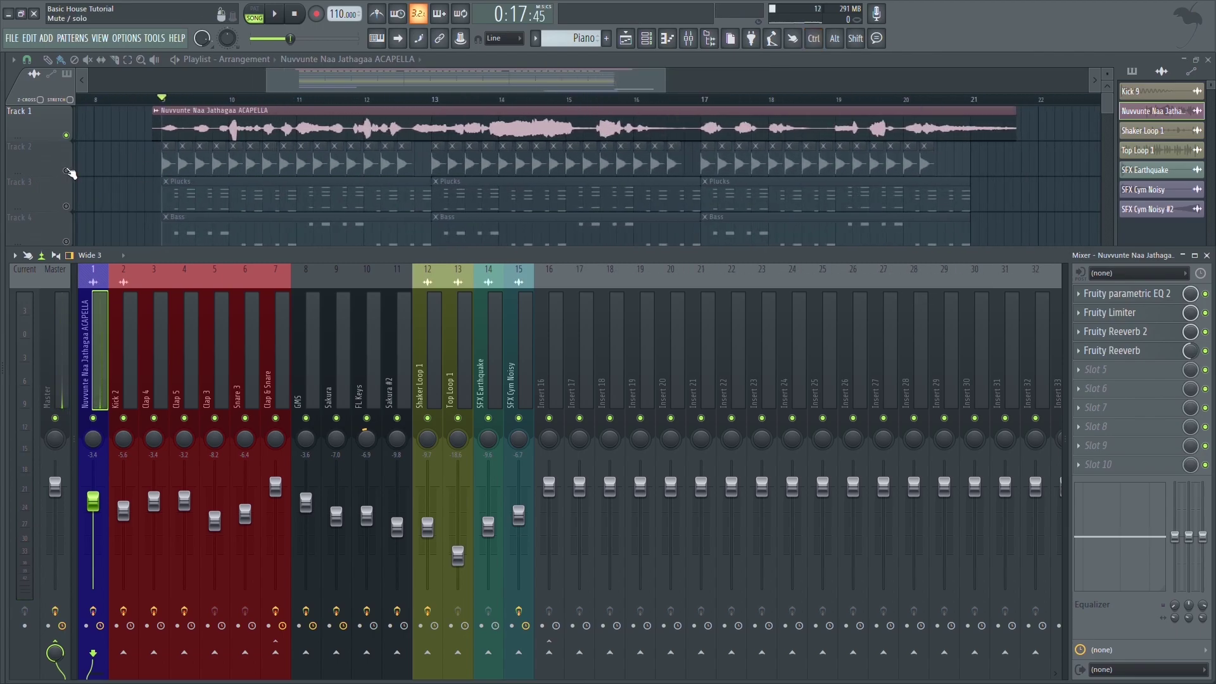
{"action": "key", "text": "F9"}
{"action": "scroll", "coordinate": [142, 158], "scroll_direction": "up", "scroll_amount": 2}
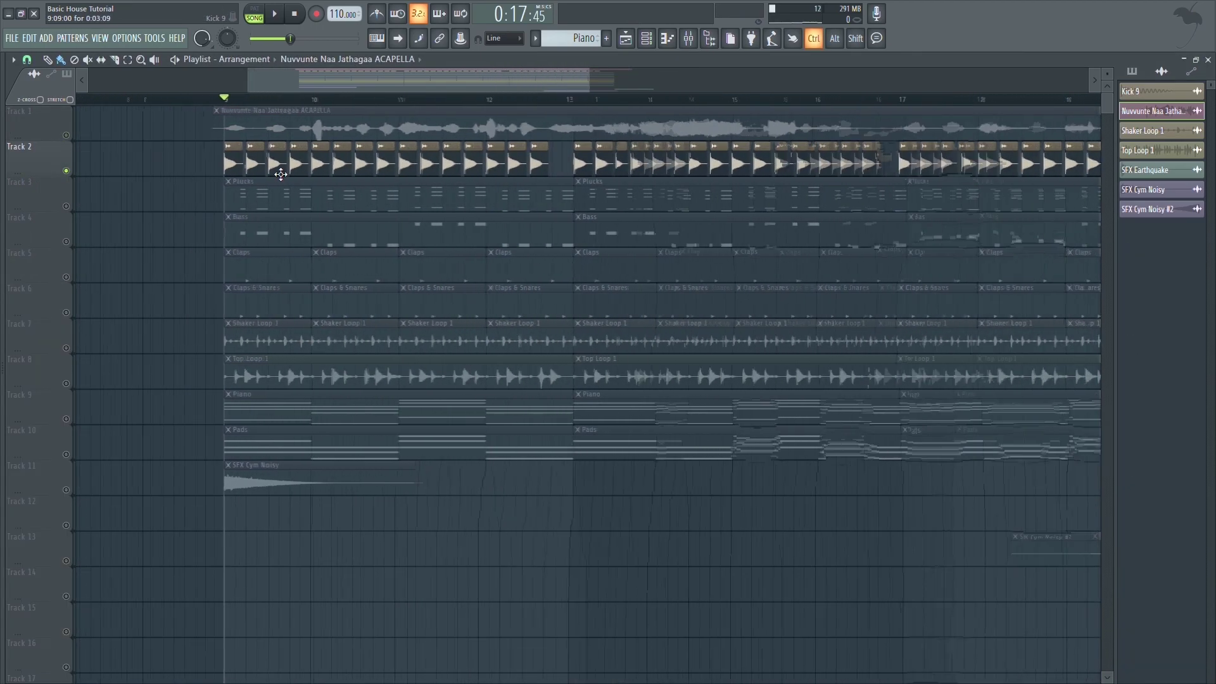
{"action": "scroll", "coordinate": [281, 174], "scroll_direction": "up", "scroll_amount": 2}
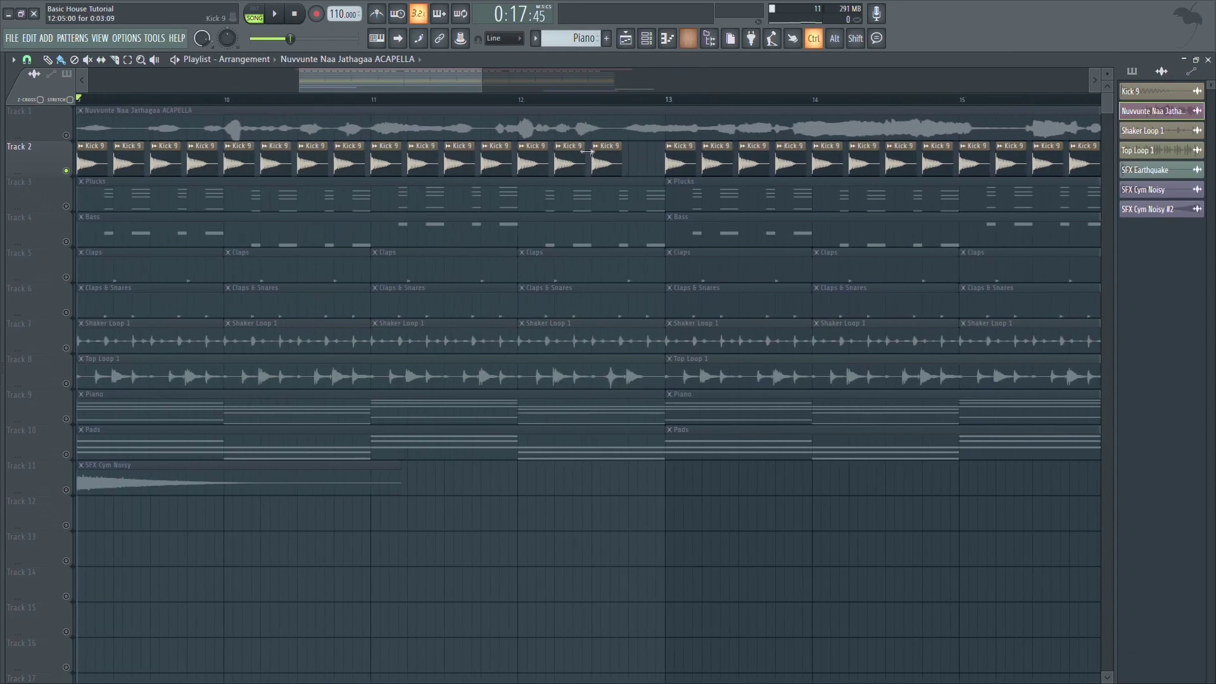
{"action": "scroll", "coordinate": [577, 166], "scroll_direction": "down", "scroll_amount": 1}
- Open Fruity parametric EQ 2 on the Kick 2 mixer insert to examine its curve
{"action": "left_click", "coordinate": [690, 42]}
{"action": "left_click", "coordinate": [123, 343]}
{"action": "left_click", "coordinate": [1126, 293]}
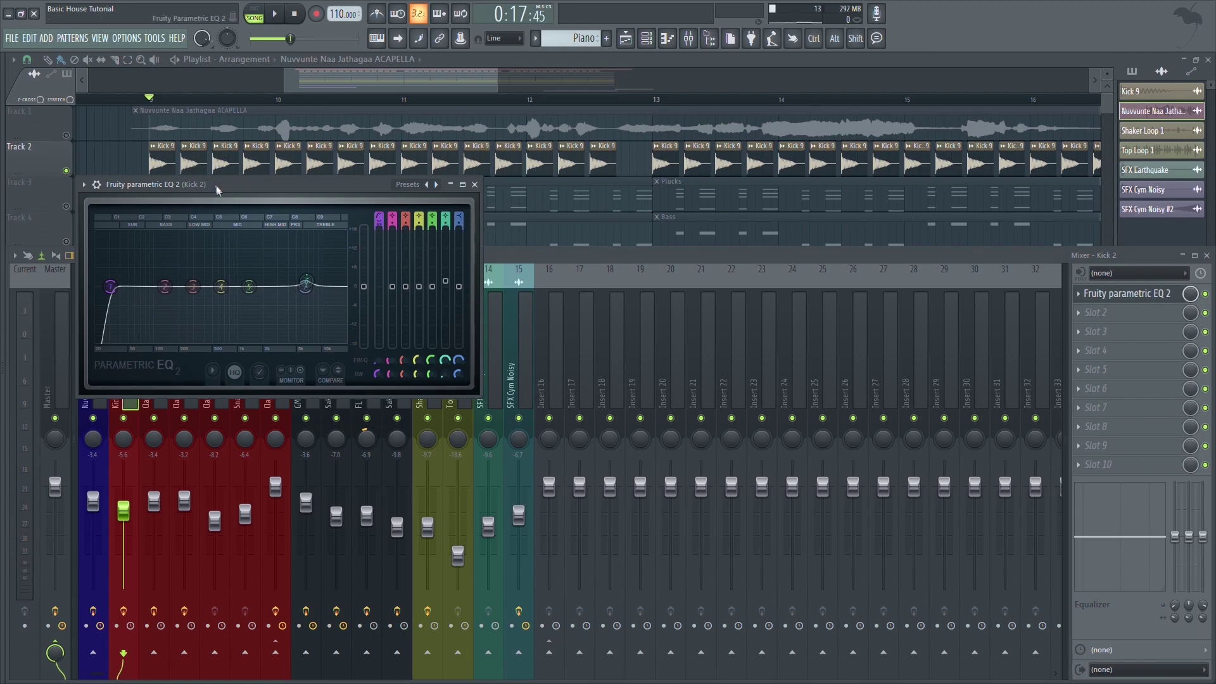
- Examine the Kick 2 EQ curve in full view, close the editor and play back the soloed kick
{"action": "left_click_drag", "start_coordinate": [215, 188], "coordinate": [522, 188]}
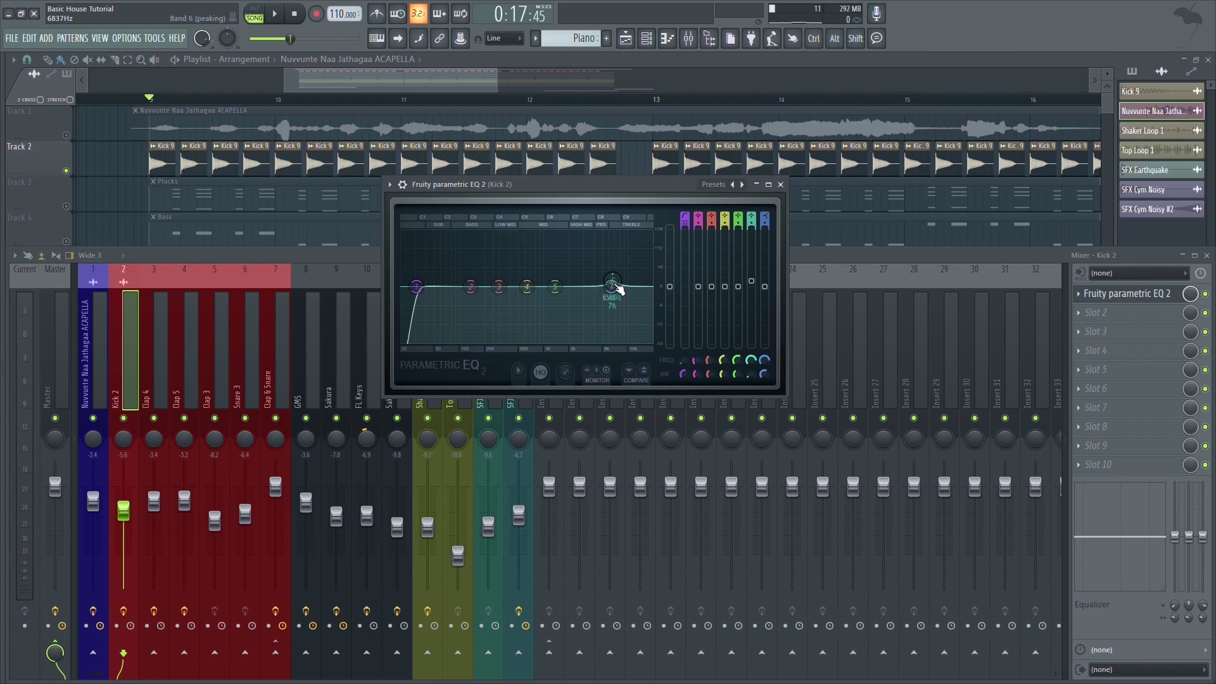
{"action": "left_click", "coordinate": [779, 185]}
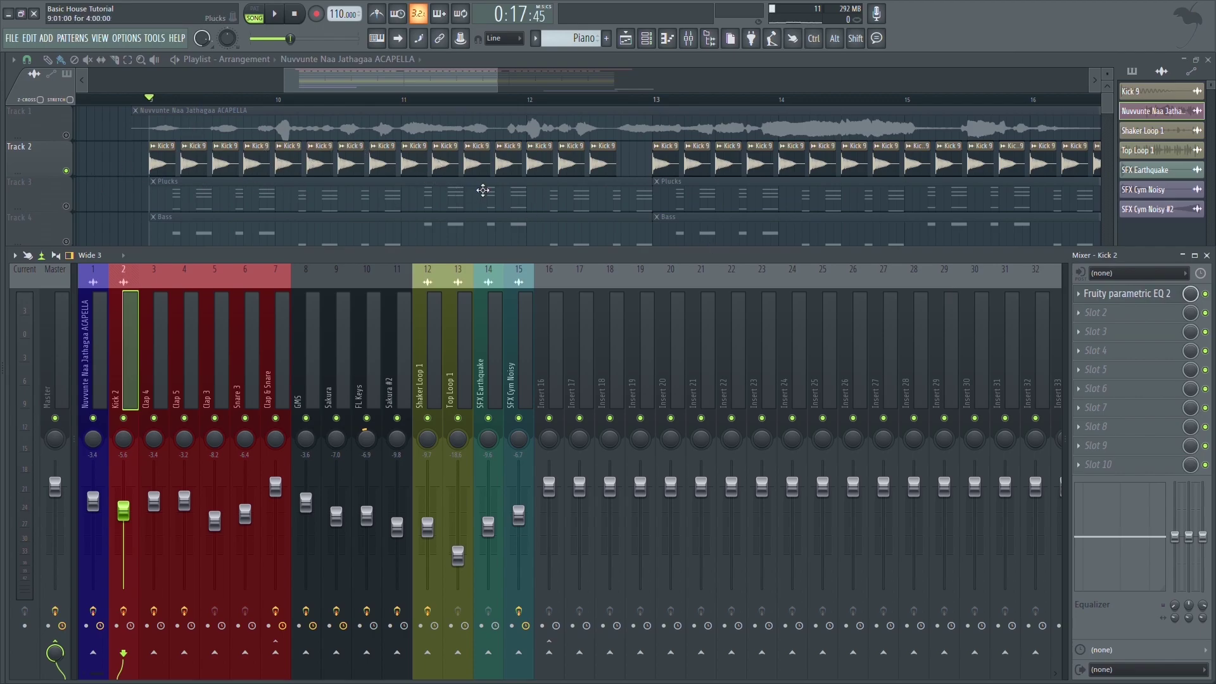
{"action": "key", "text": "space"}
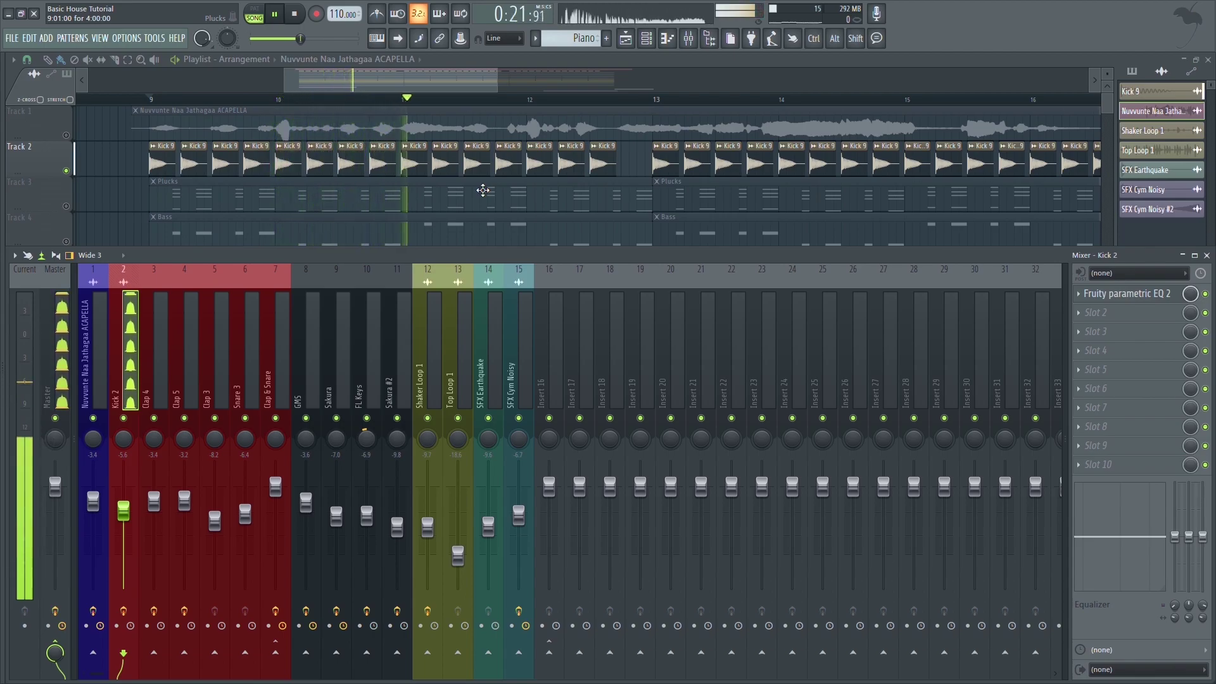
{"action": "key", "text": "space"}
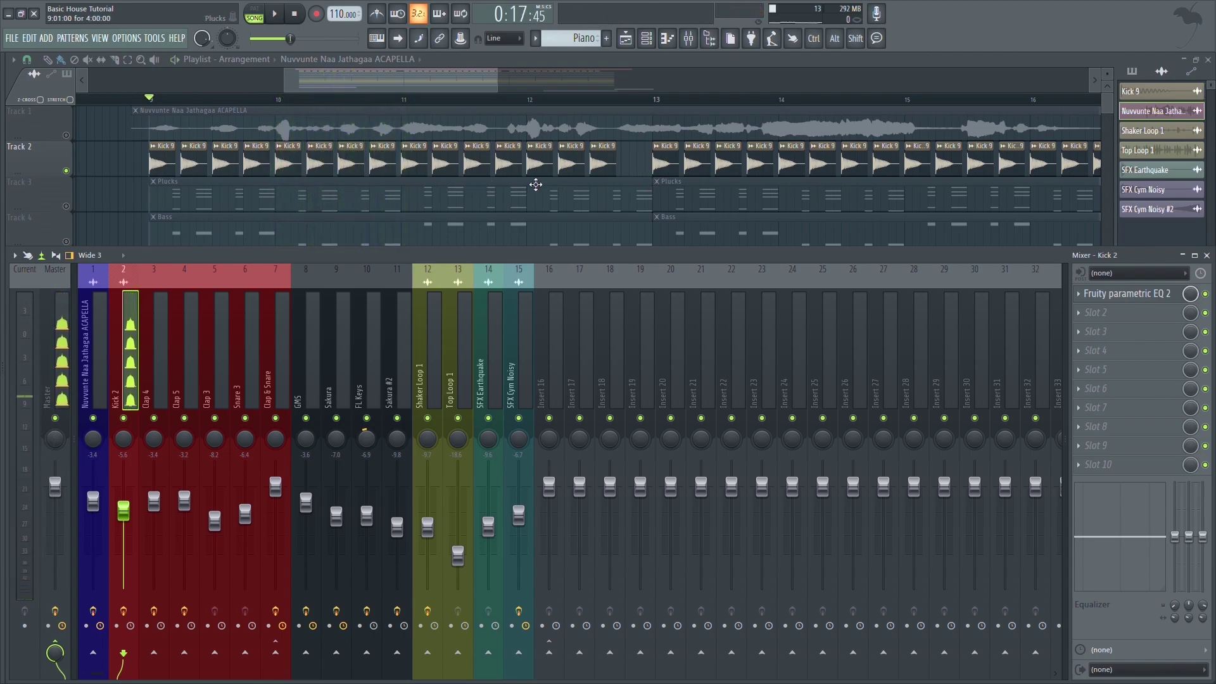
- Solo Track 5, select its Claps pattern and play it back from bar 9
{"action": "scroll", "coordinate": [266, 171], "scroll_direction": "down", "scroll_amount": 2}
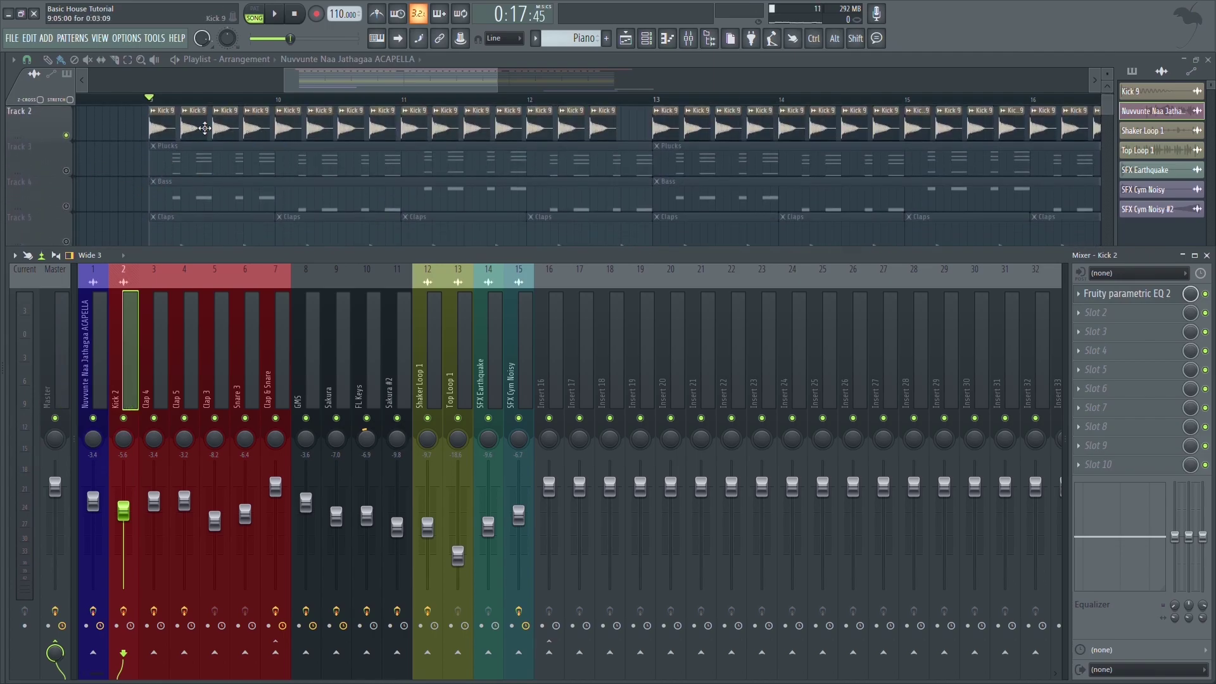
{"action": "right_click", "coordinate": [68, 241]}
{"action": "scroll", "coordinate": [231, 212], "scroll_direction": "down", "scroll_amount": 2}
{"action": "left_click", "coordinate": [212, 172]}
{"action": "scroll", "coordinate": [212, 172], "scroll_direction": "down", "scroll_amount": 1}
{"action": "scroll", "coordinate": [212, 172], "scroll_direction": "up", "scroll_amount": 1}
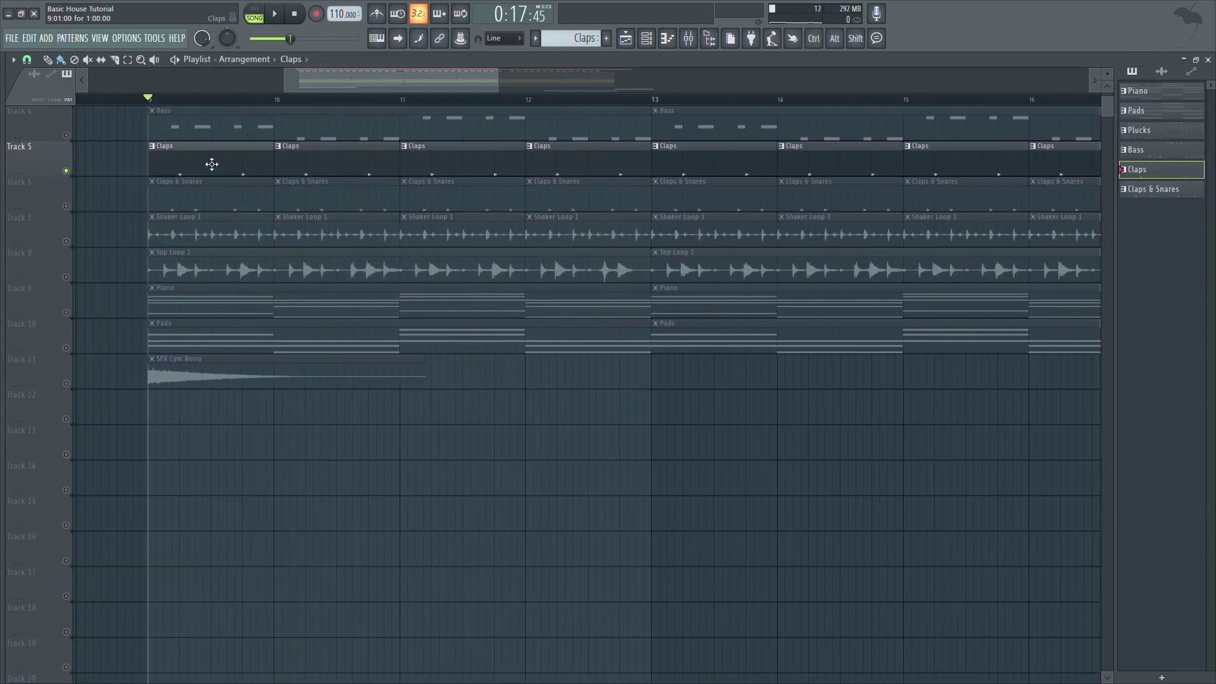
{"action": "key", "text": "space"}
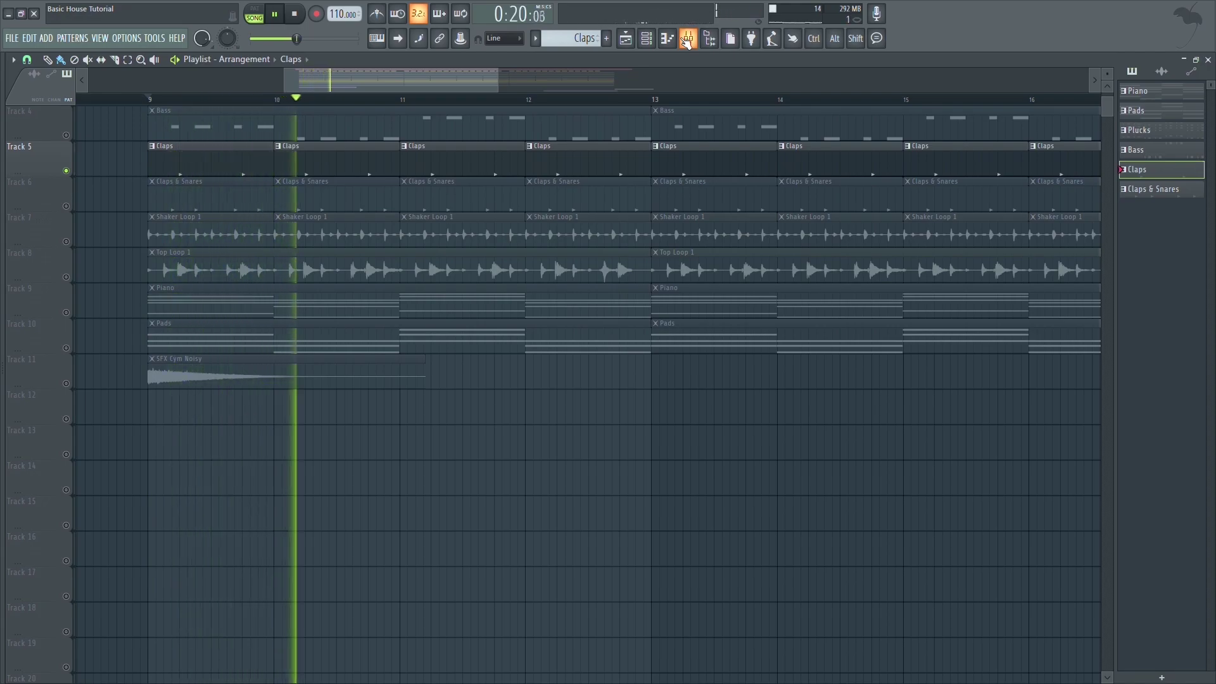
{"action": "key", "text": "space"}
- Examine the Claps pattern's steps in the channel rack and audition its Clap 4 and Clap 5 samples
{"action": "left_click", "coordinate": [687, 40]}
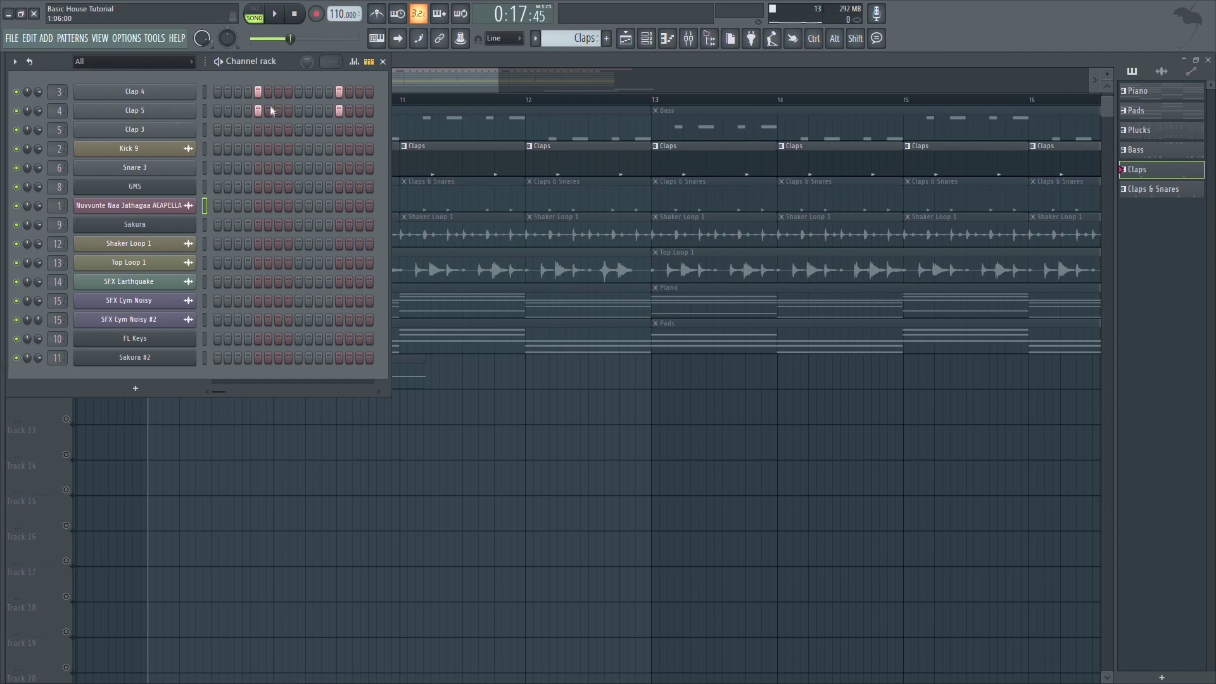
{"action": "left_click", "coordinate": [161, 93]}
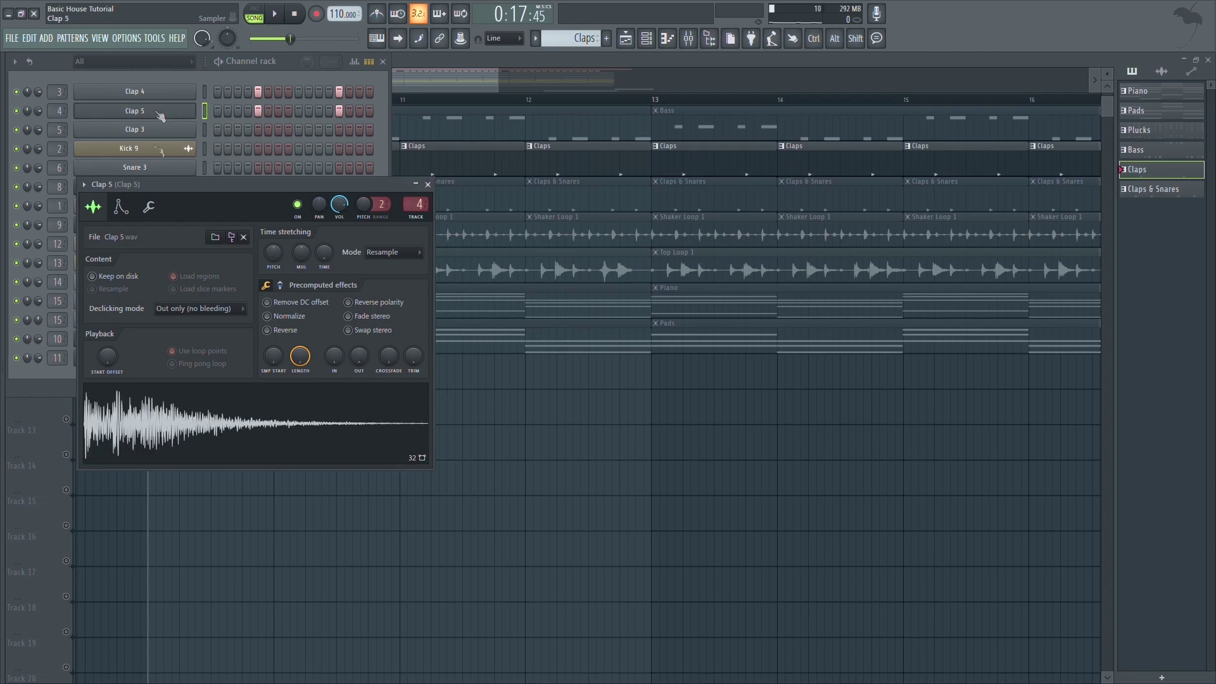
{"action": "left_click", "coordinate": [161, 113]}
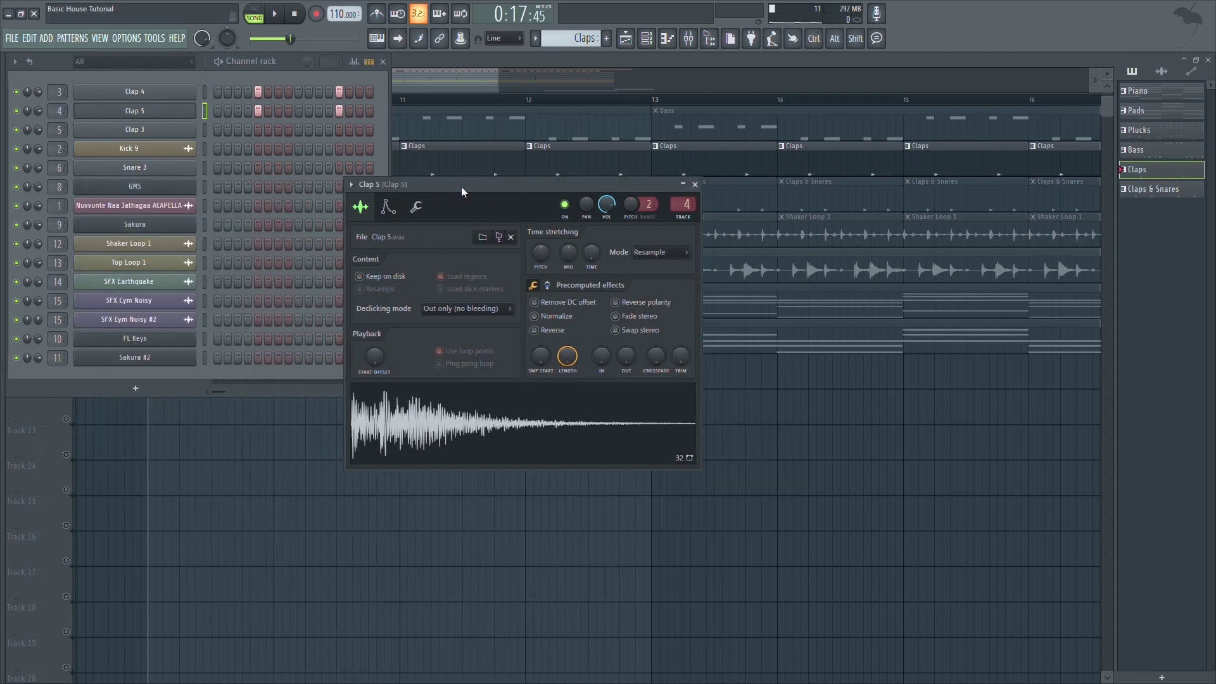
{"action": "left_click", "coordinate": [695, 184]}
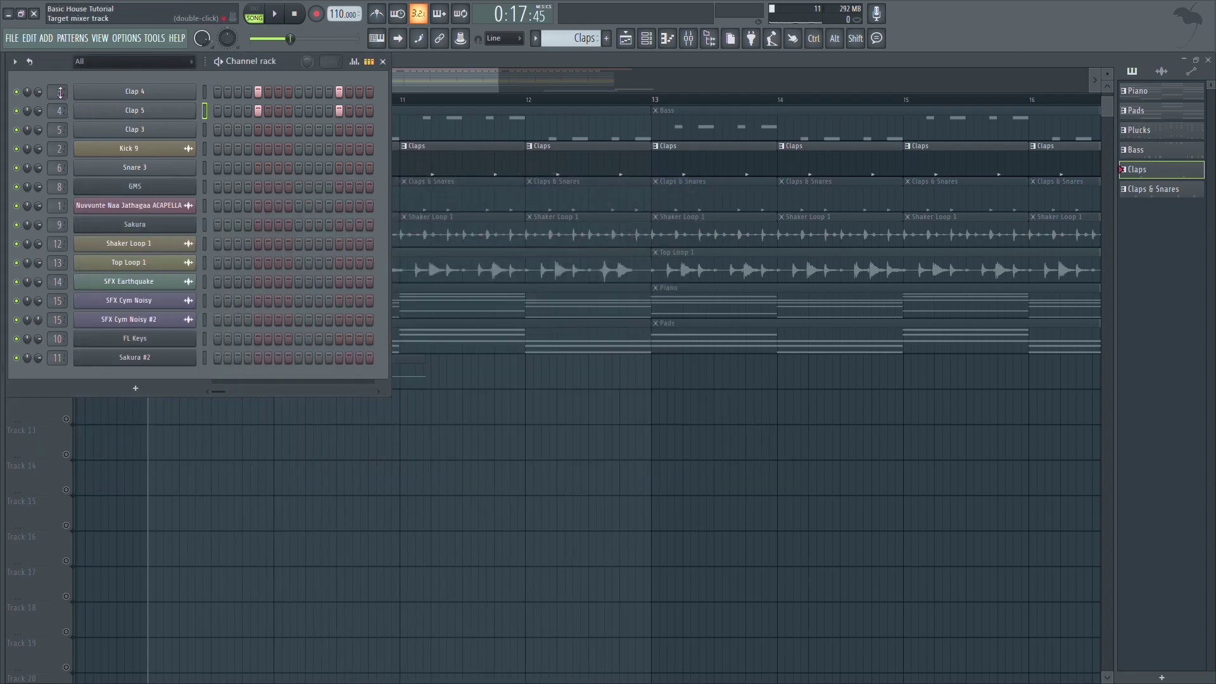
- Examine the Fruity Reeverb 2 settings and the Fruity parametric EQ 2 curve on the Clap 4 mixer insert
{"action": "left_click", "coordinate": [688, 38]}
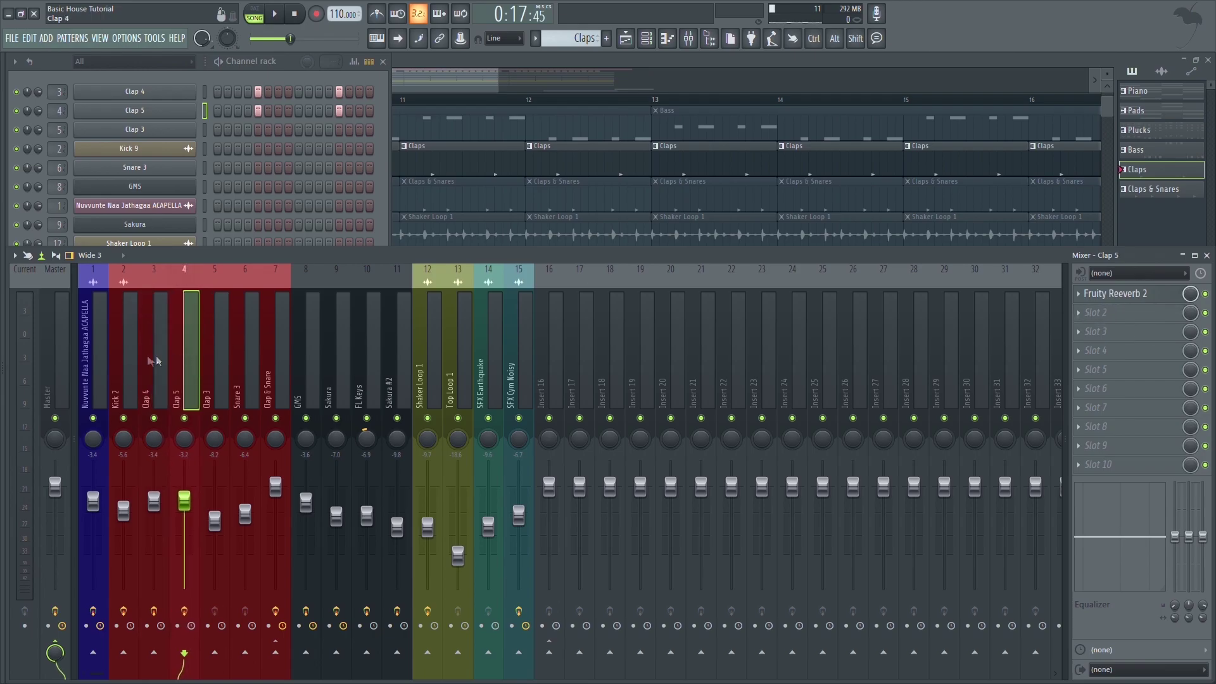
{"action": "key", "text": "Left"}
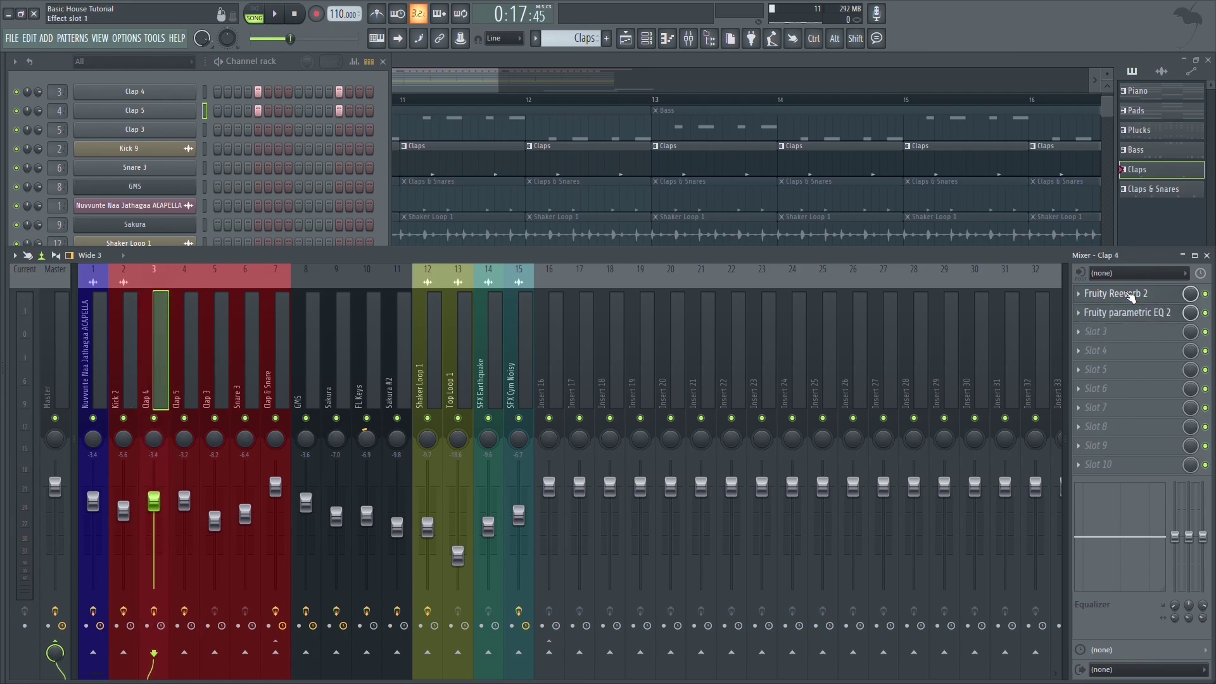
{"action": "left_click", "coordinate": [1115, 294]}
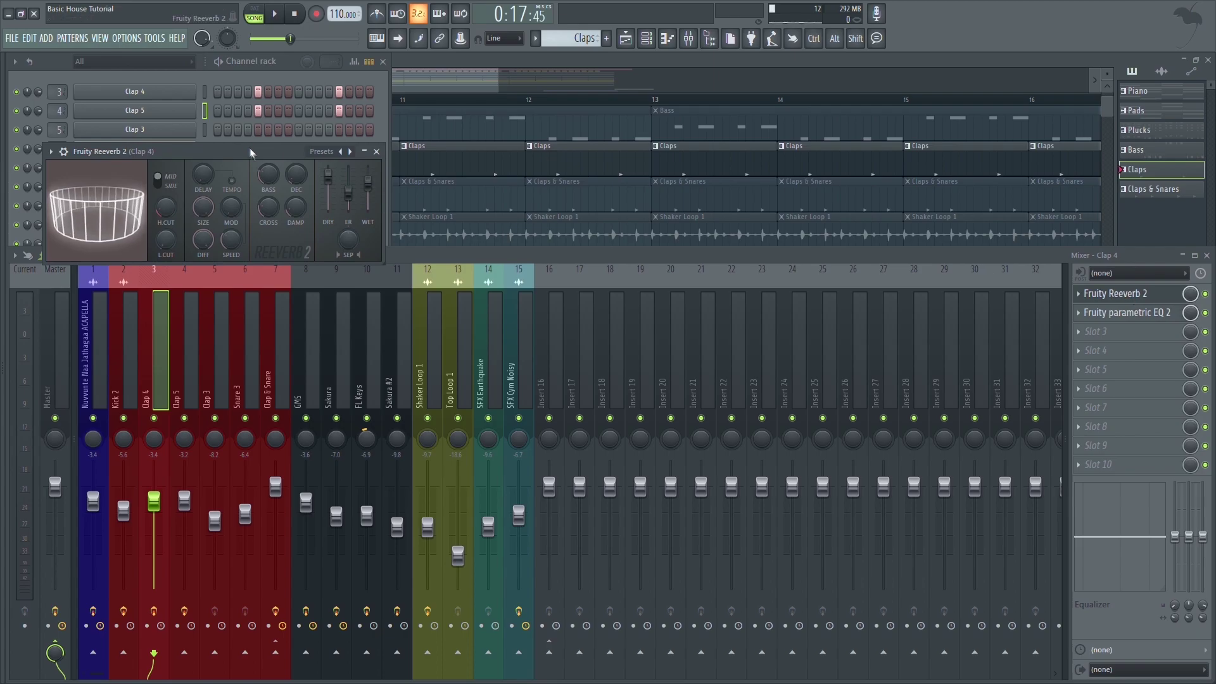
{"action": "left_click_drag", "start_coordinate": [249, 147], "coordinate": [318, 128]}
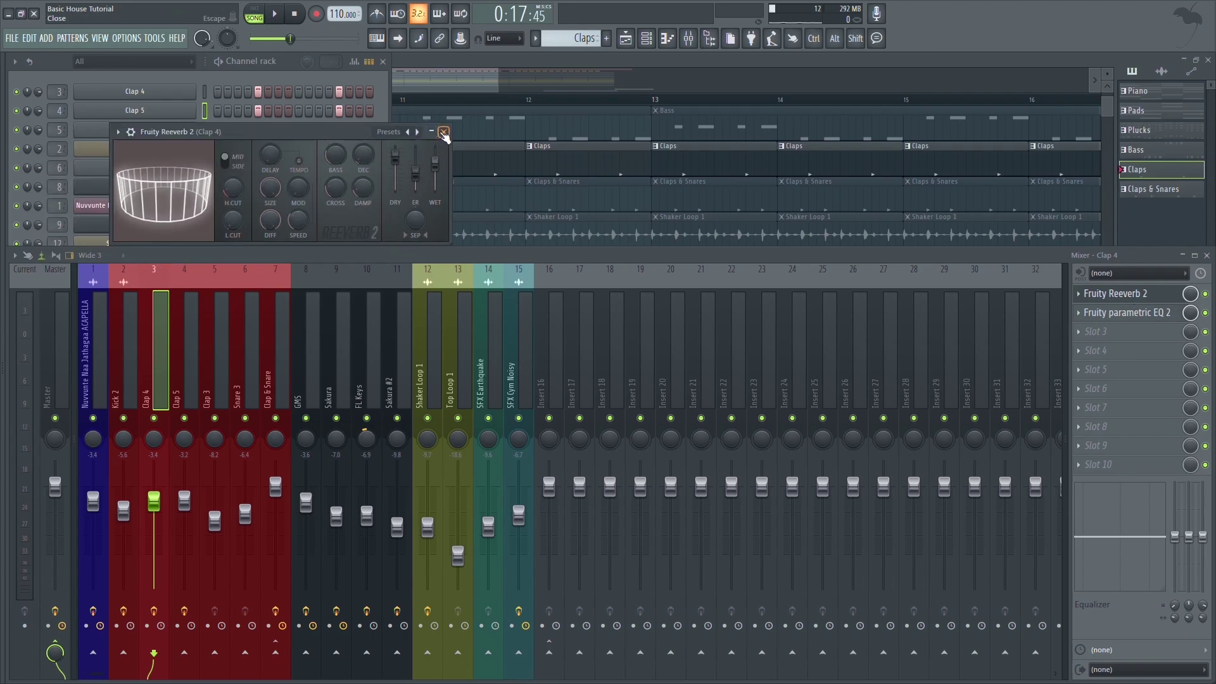
{"action": "left_click", "coordinate": [444, 131]}
{"action": "left_click", "coordinate": [1122, 312]}
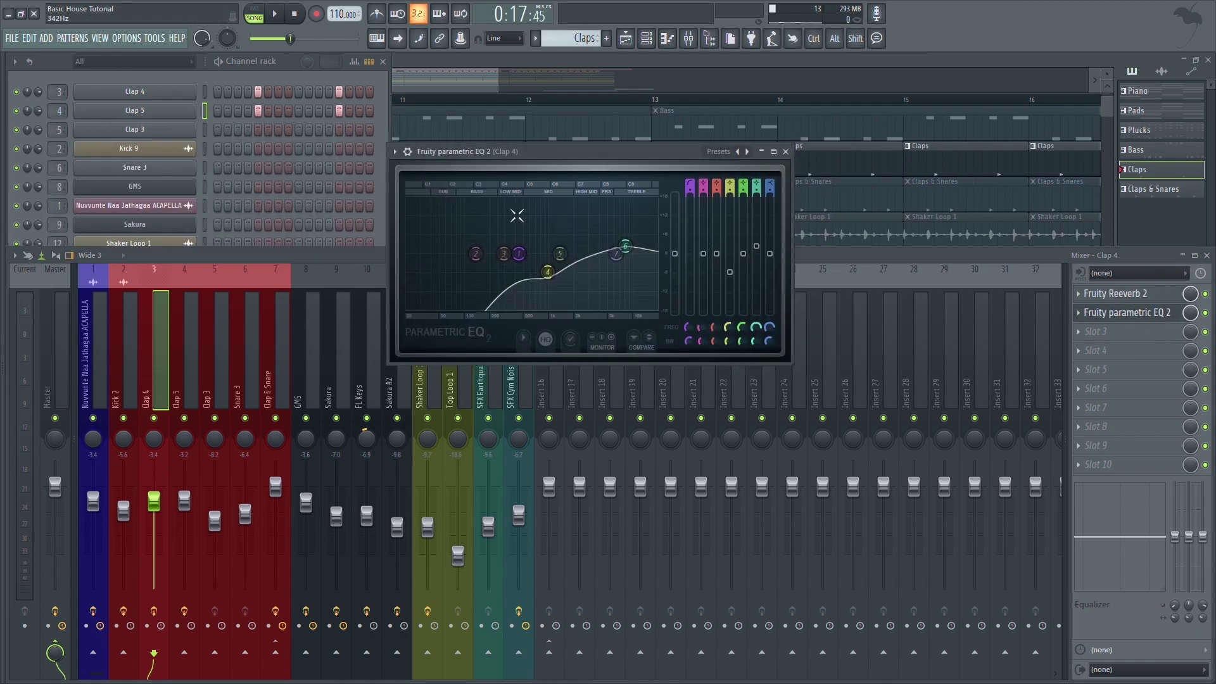
{"action": "left_click_drag", "start_coordinate": [571, 157], "coordinate": [554, 154]}
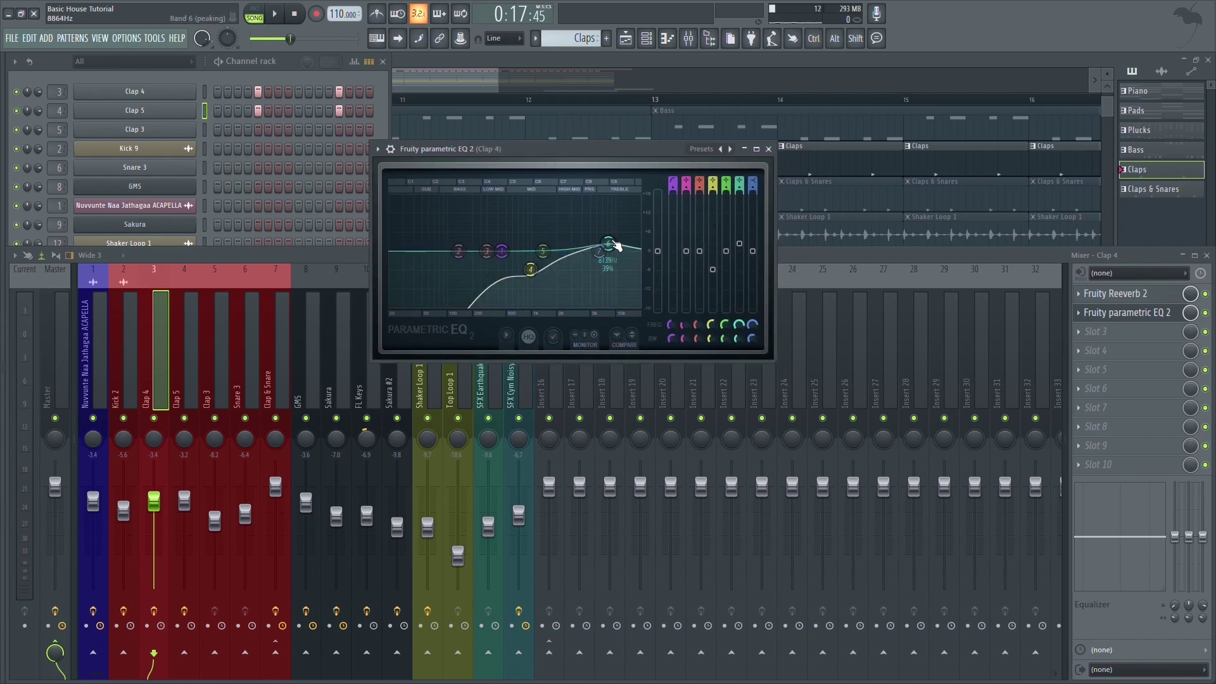
{"action": "left_click", "coordinate": [768, 149]}
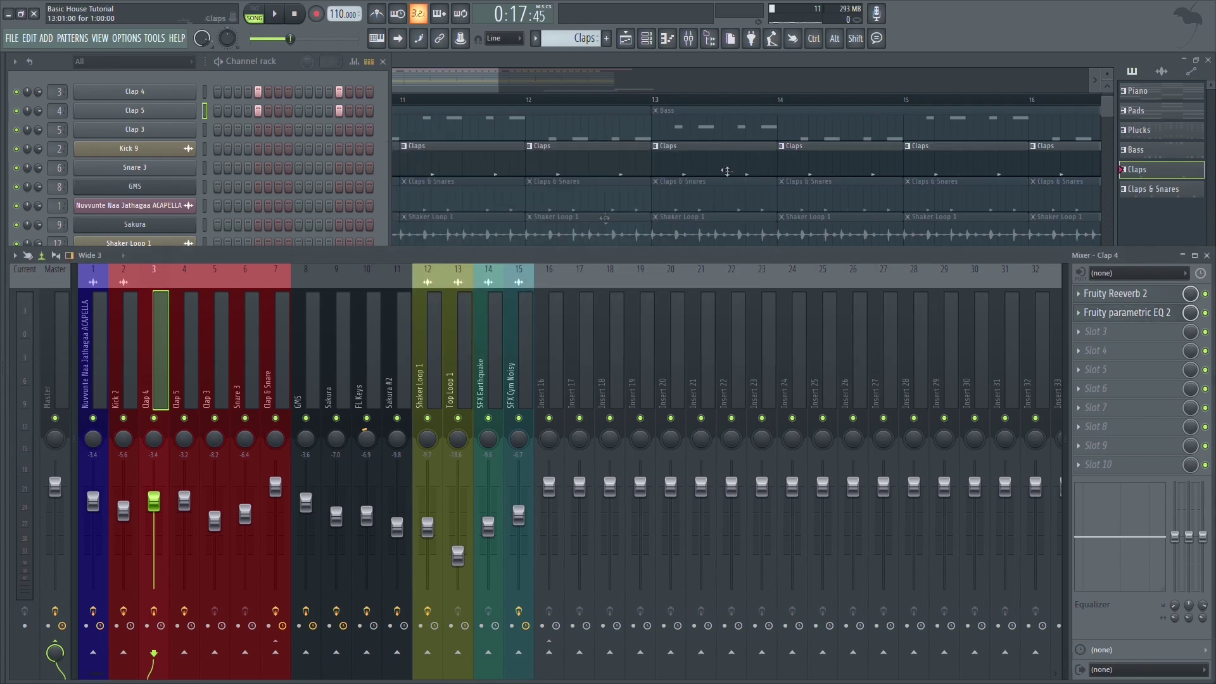
- Examine the Fruity Reeverb 2 settings on the Clap 5 mixer insert, then close the editor
{"action": "left_click", "coordinate": [188, 368]}
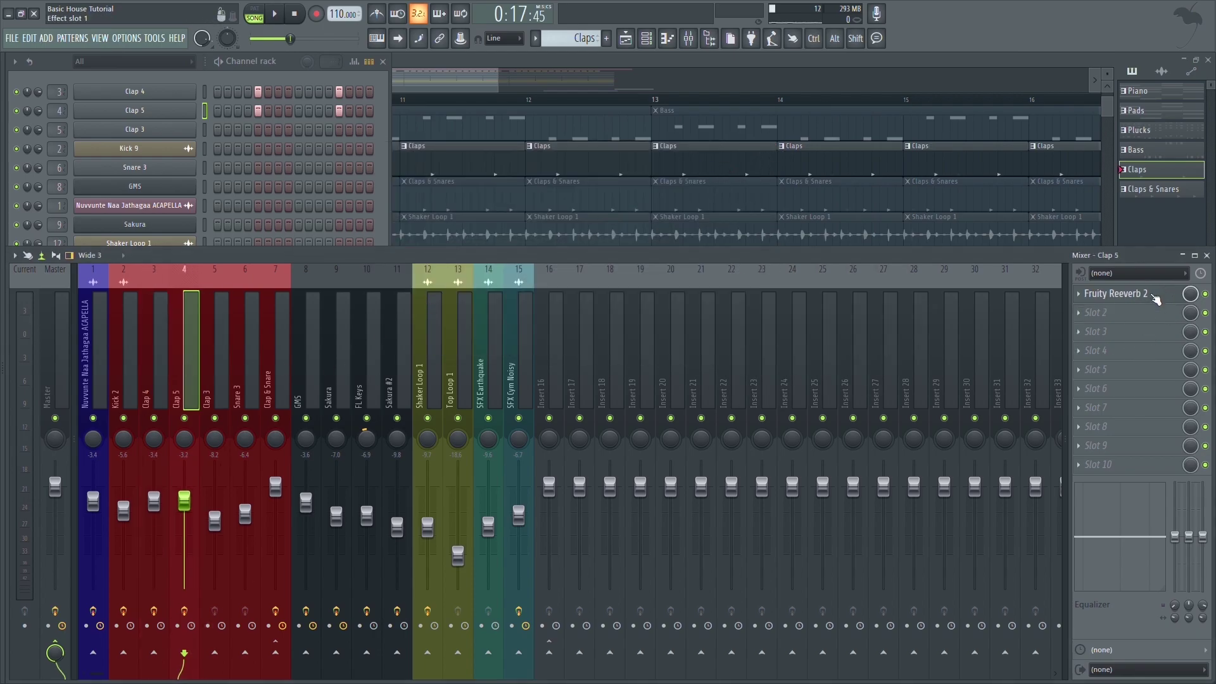
{"action": "left_click", "coordinate": [1154, 297]}
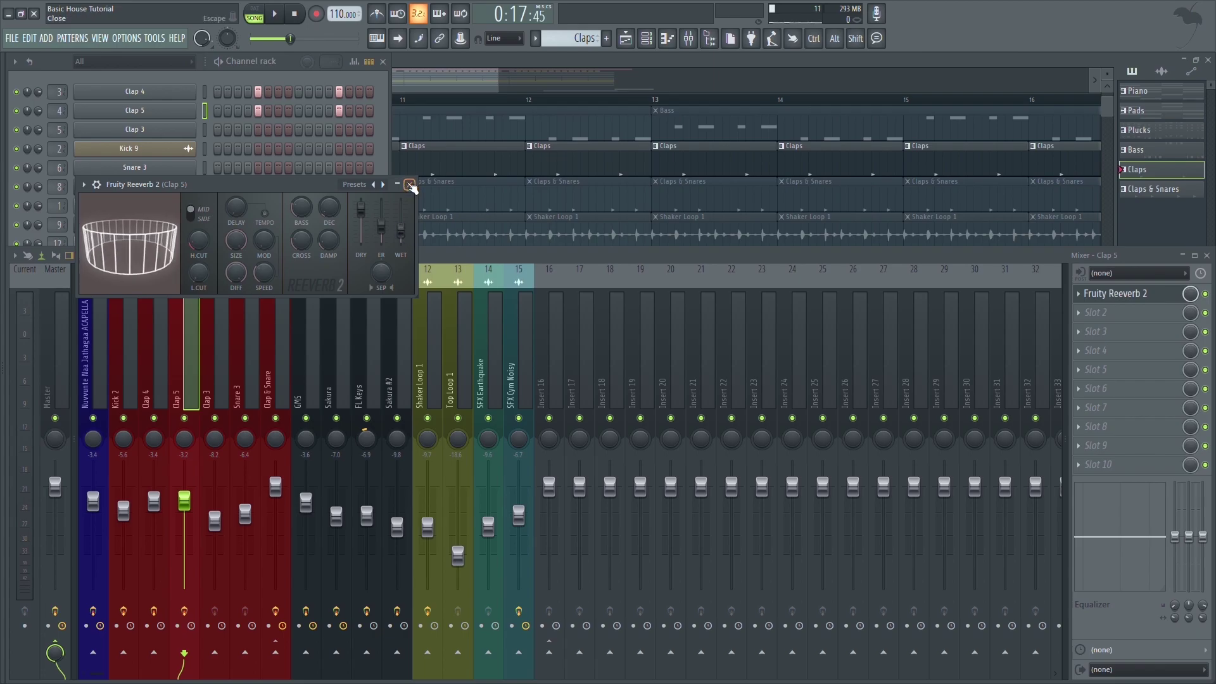
{"action": "left_click", "coordinate": [410, 185]}
- Compare the claps in playback with the Clap 4 and Clap 5 insert effects bypassed and re-enabled
{"action": "left_click_drag", "start_coordinate": [447, 105], "coordinate": [150, 101]}
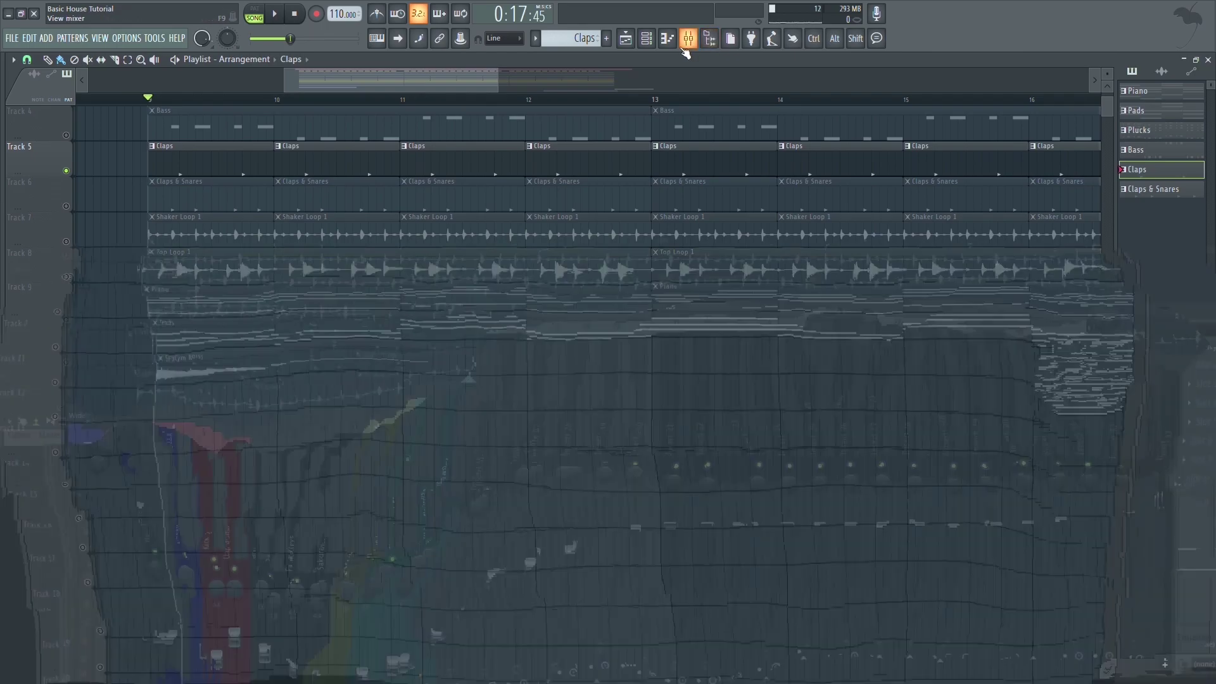
{"action": "left_click", "coordinate": [686, 39]}
{"action": "left_click", "coordinate": [163, 610]}
{"action": "key", "text": "space"}
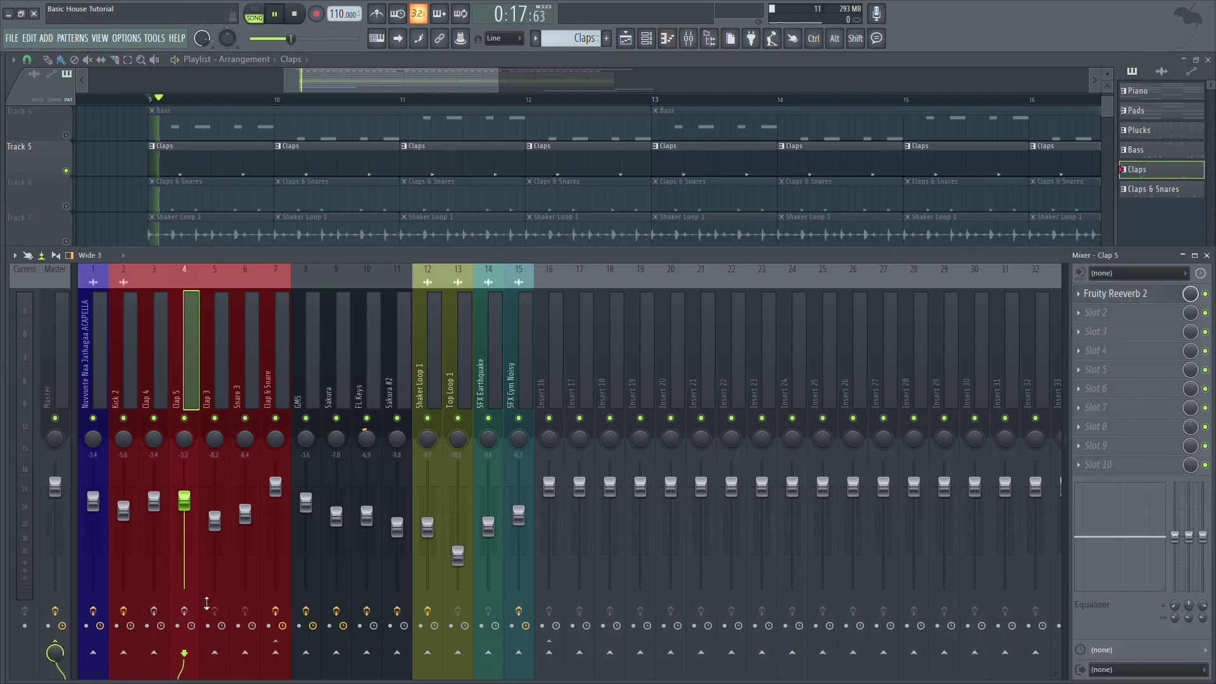
{"action": "left_click", "coordinate": [155, 612]}
{"action": "key", "text": "space"}
{"action": "left_click", "coordinate": [183, 611]}
{"action": "key", "text": "space"}
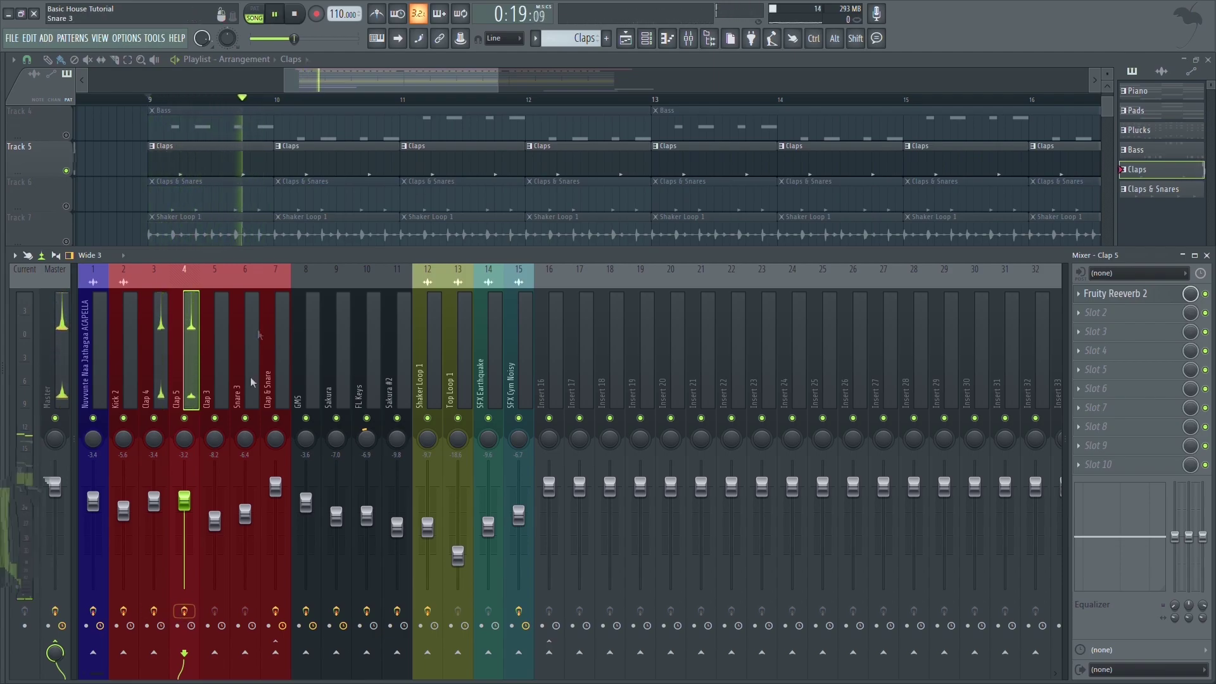
{"action": "key", "text": "space"}
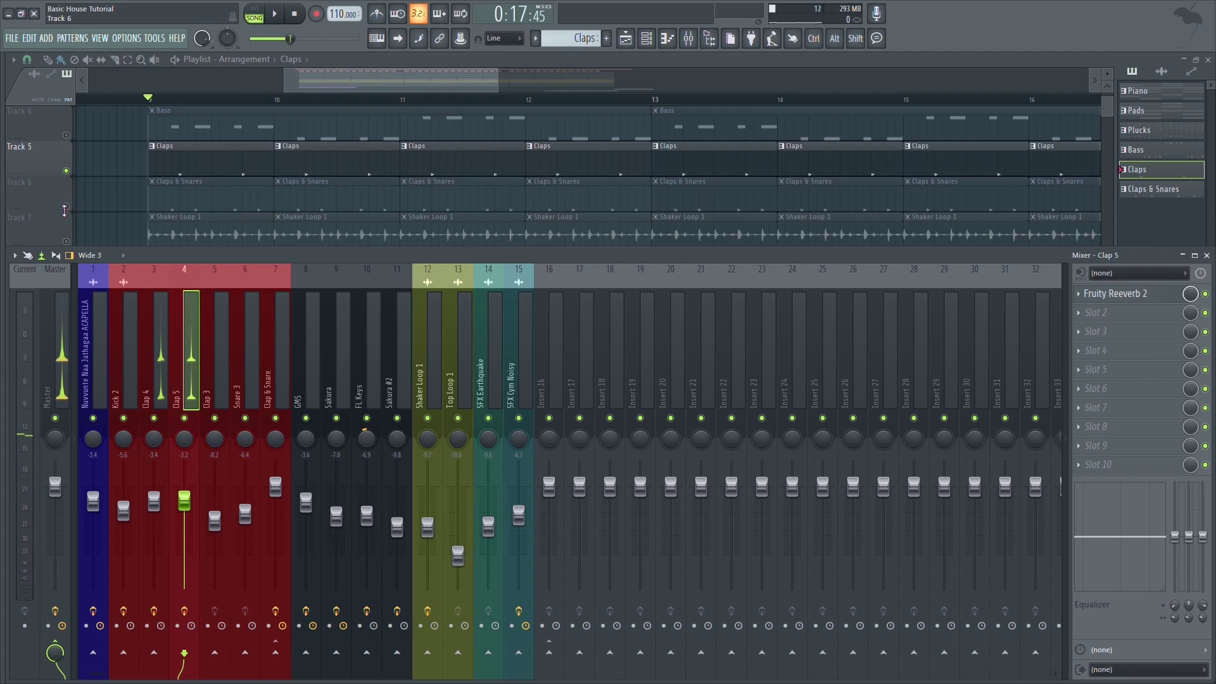
- Solo Track 6 and bring up its Claps & Snares pattern in the channel rack to examine the steps
{"action": "right_click", "coordinate": [66, 206]}
{"action": "key", "text": "F9"}
{"action": "left_click", "coordinate": [169, 201]}
{"action": "left_click", "coordinate": [646, 38]}
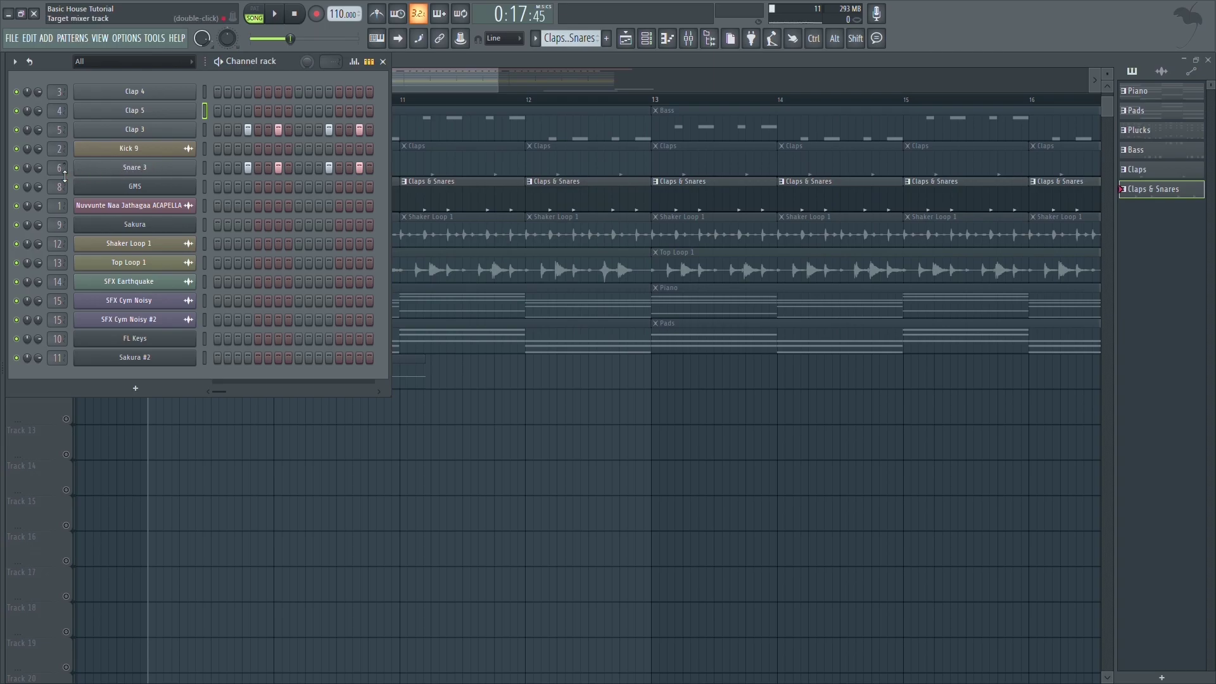
- Play the Claps & Snares pattern in pattern mode and watch the Clap 3 and Snare 3 mixer levels
{"action": "left_click", "coordinate": [689, 40]}
{"action": "left_click", "coordinate": [214, 303]}
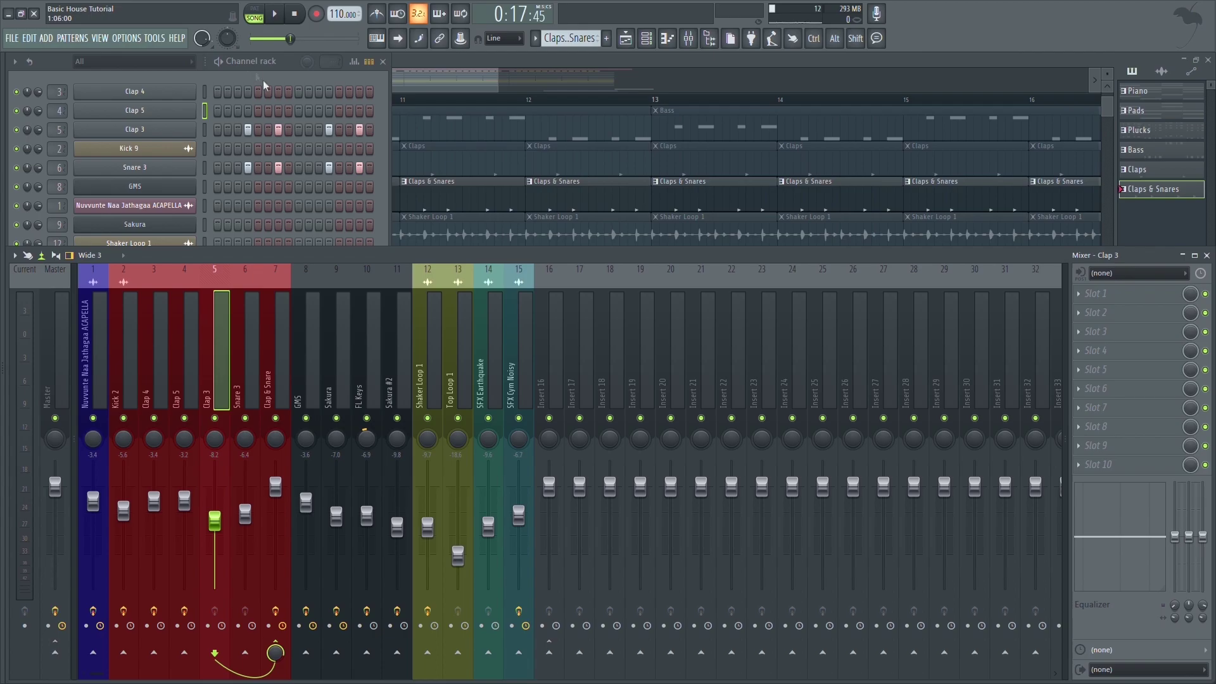
{"action": "left_click", "coordinate": [222, 65]}
{"action": "key", "text": "space"}
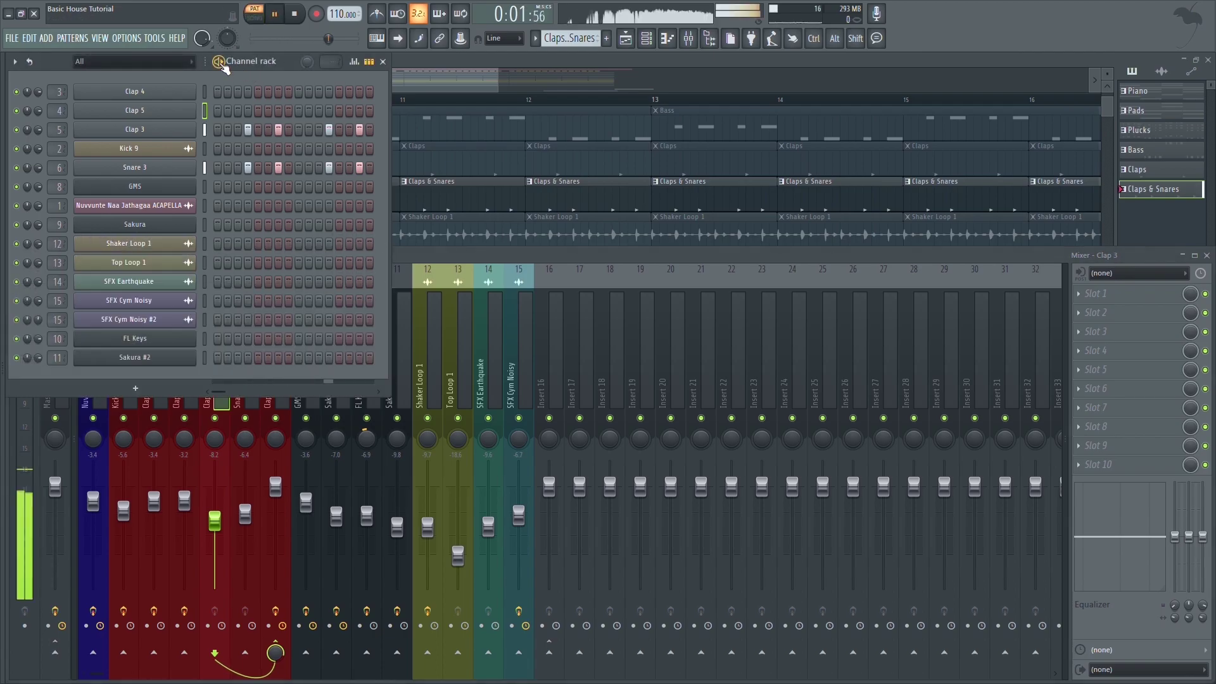
{"action": "left_click", "coordinate": [452, 257]}
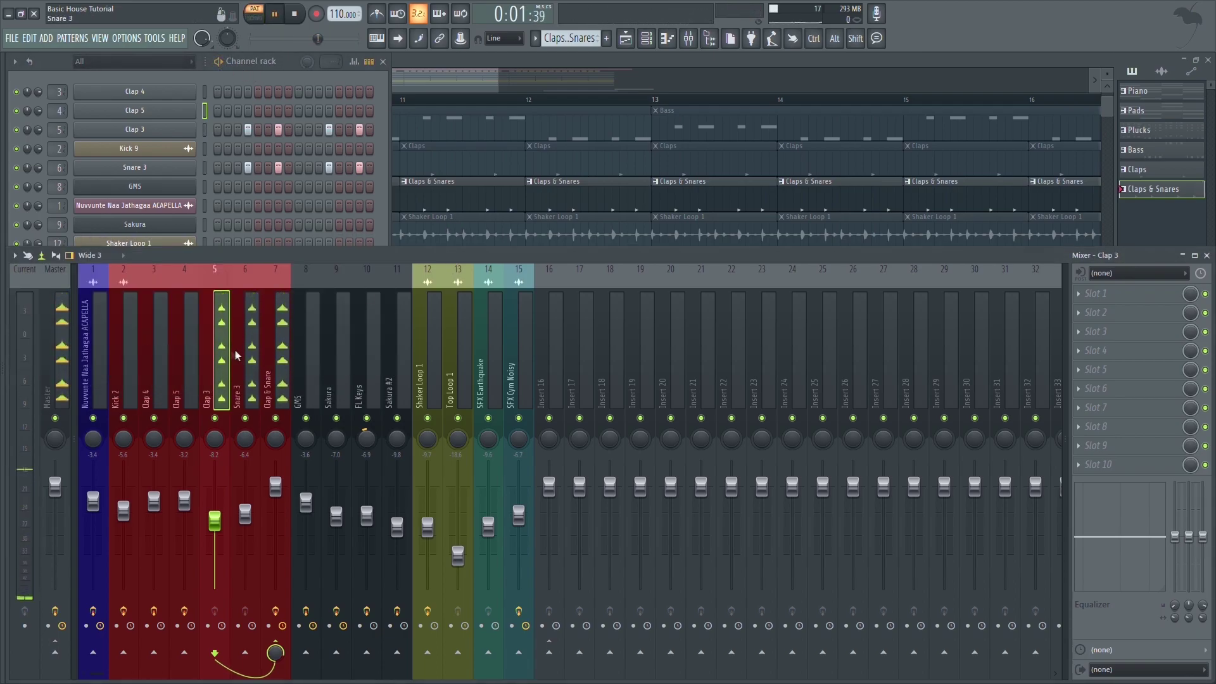
{"action": "key", "text": "space"}
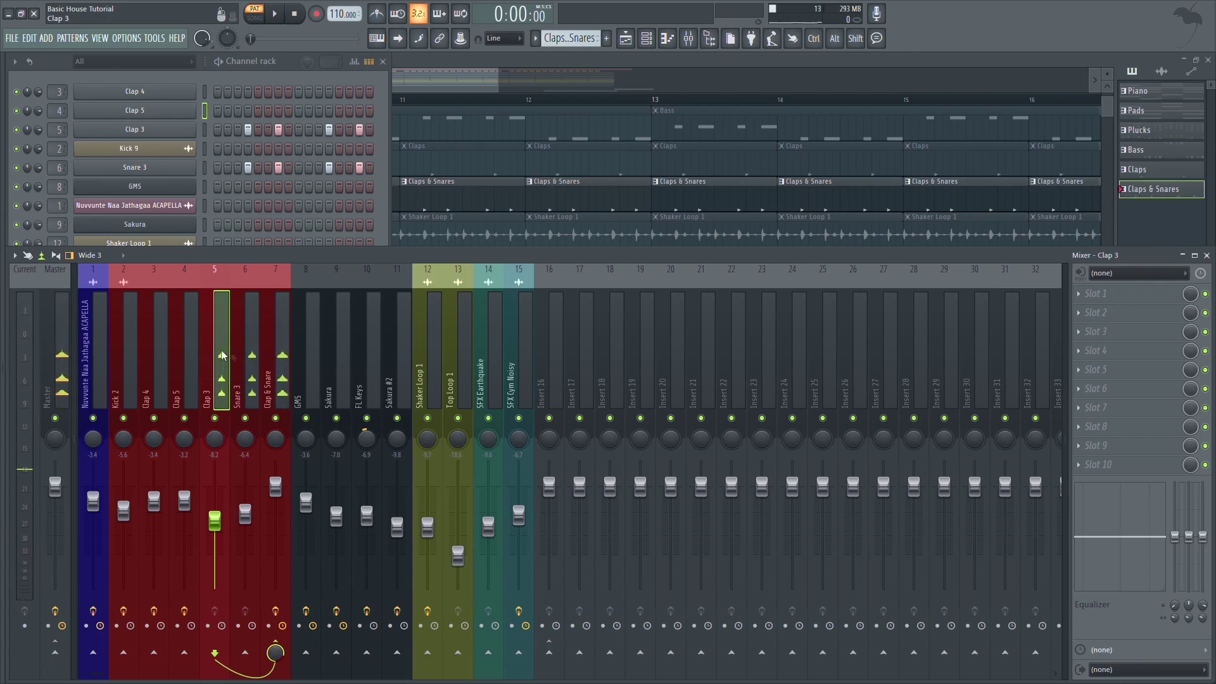
- Inspect the Clap 3 and Snare 3 inserts to see where each one is routed in the mixer
{"action": "left_click", "coordinate": [242, 361]}
{"action": "left_click", "coordinate": [221, 356]}
{"action": "left_click", "coordinate": [248, 360]}
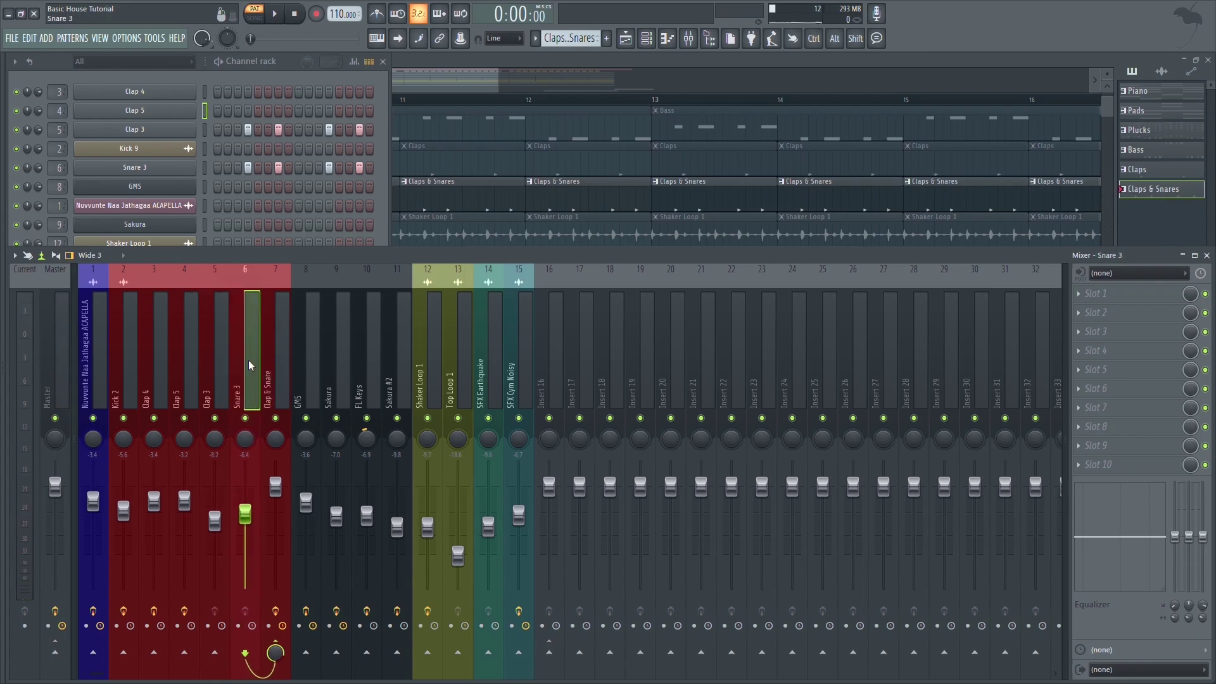
- Examine the Soundgoodizer amount and the Gross Beat Sidechain volume envelope on the Clap & Snare insert
{"action": "left_click", "coordinate": [279, 384]}
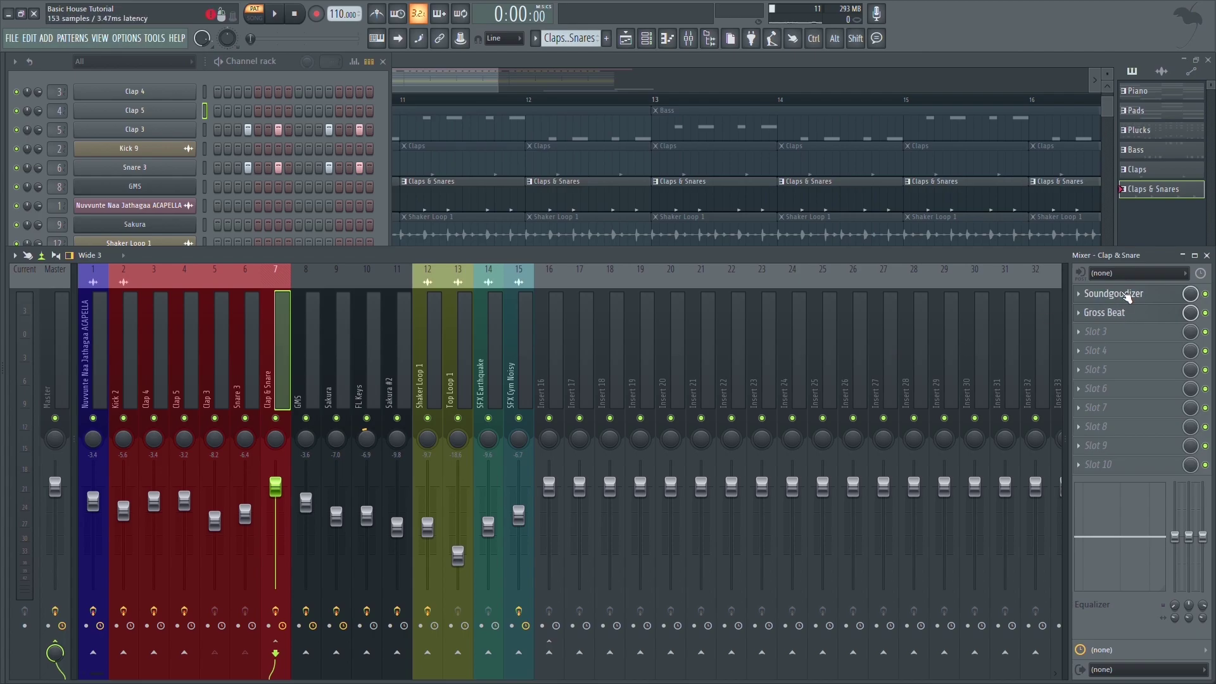
{"action": "left_click", "coordinate": [1114, 293]}
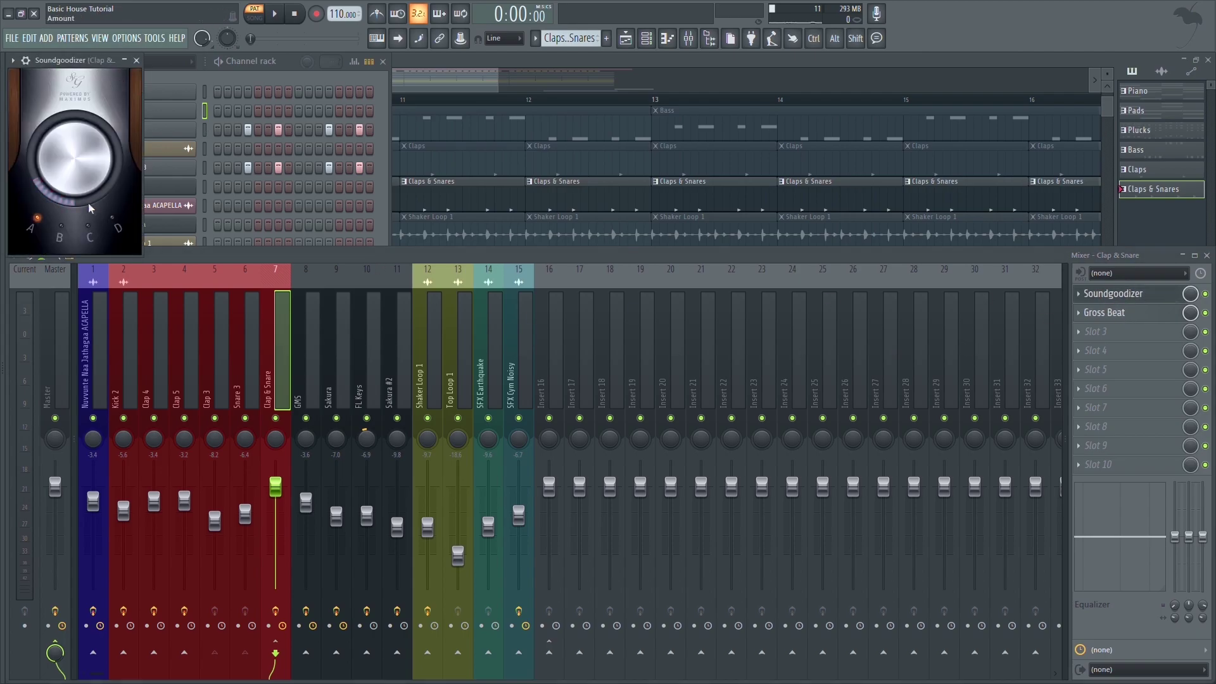
{"action": "left_click_drag", "start_coordinate": [61, 64], "coordinate": [79, 64]}
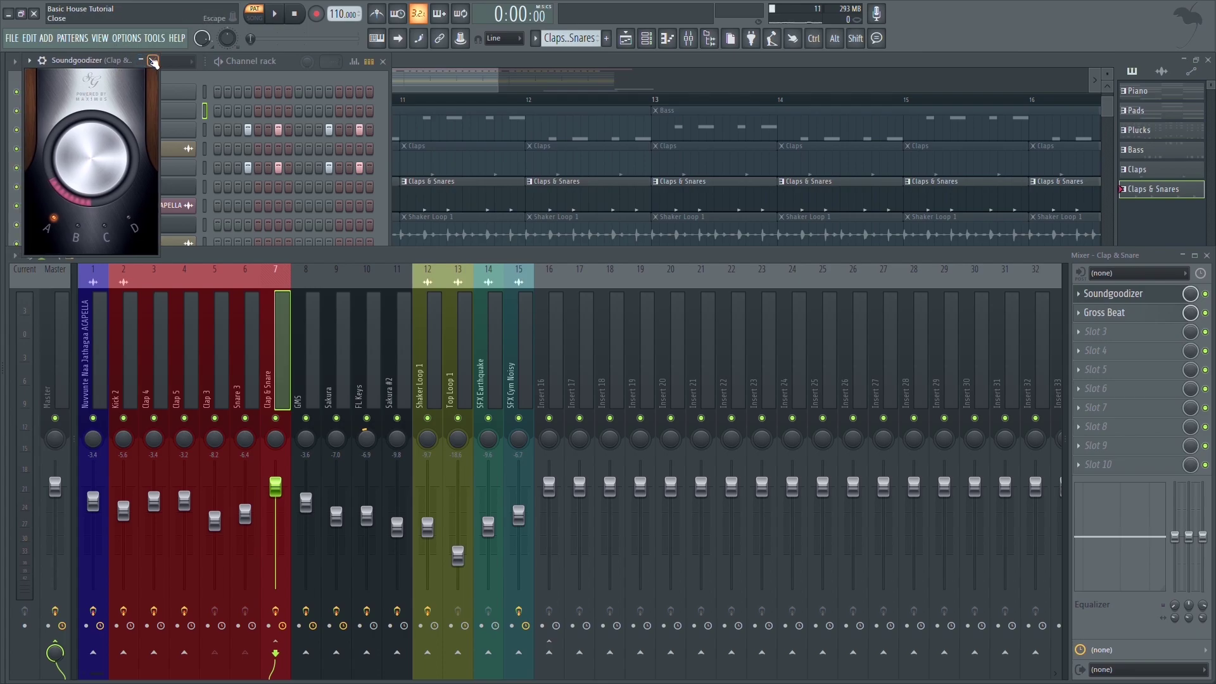
{"action": "left_click", "coordinate": [152, 61]}
{"action": "left_click", "coordinate": [1104, 312]}
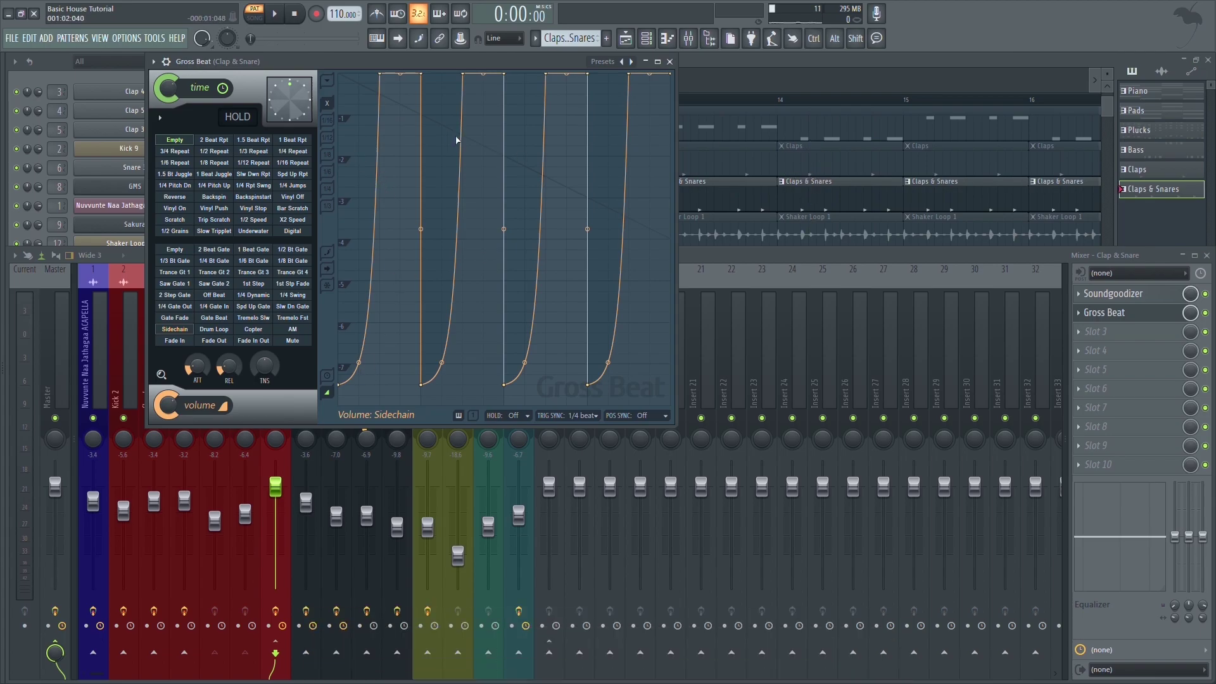
{"action": "left_click", "coordinate": [670, 61]}
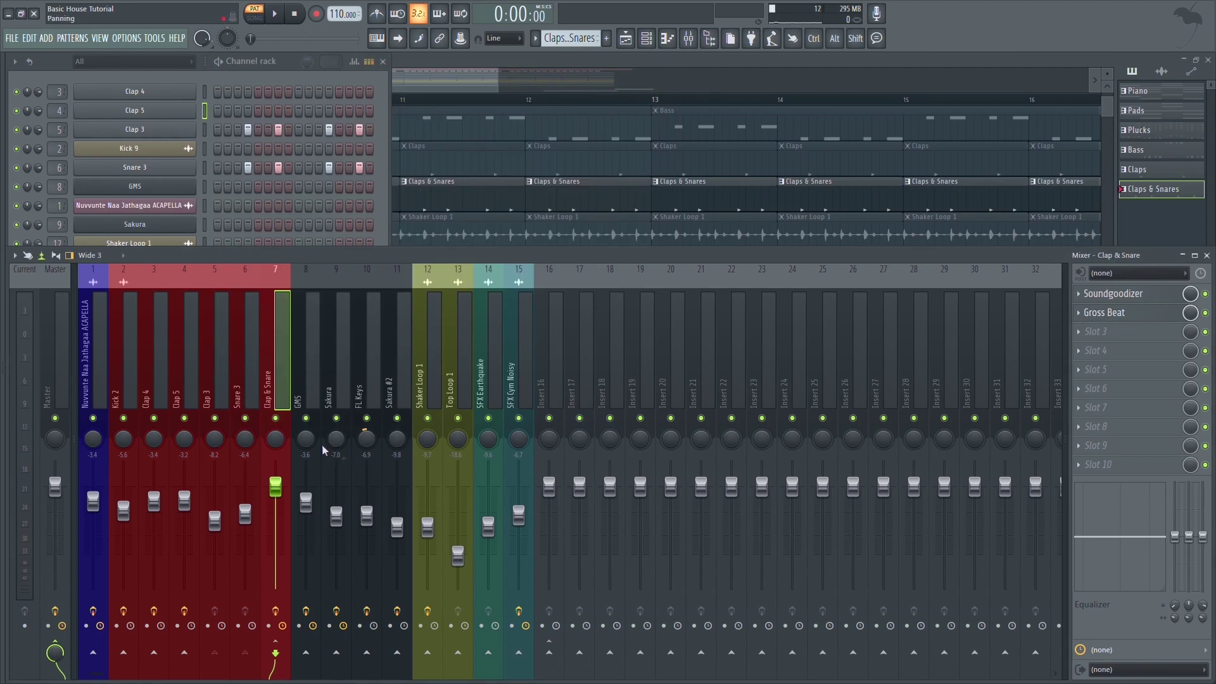
- Recheck the Gross Beat sidechain curve and its sync settings on the Clap & Snare insert
{"action": "left_click", "coordinate": [1104, 312]}
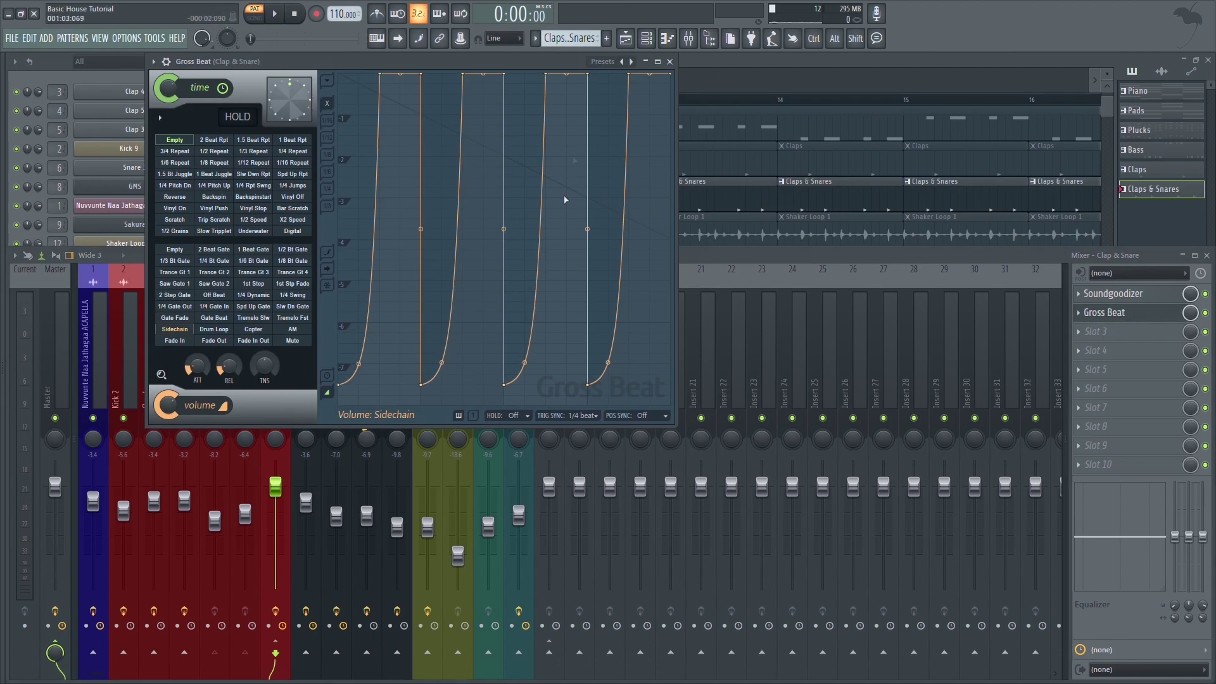
{"action": "left_click", "coordinate": [670, 62]}
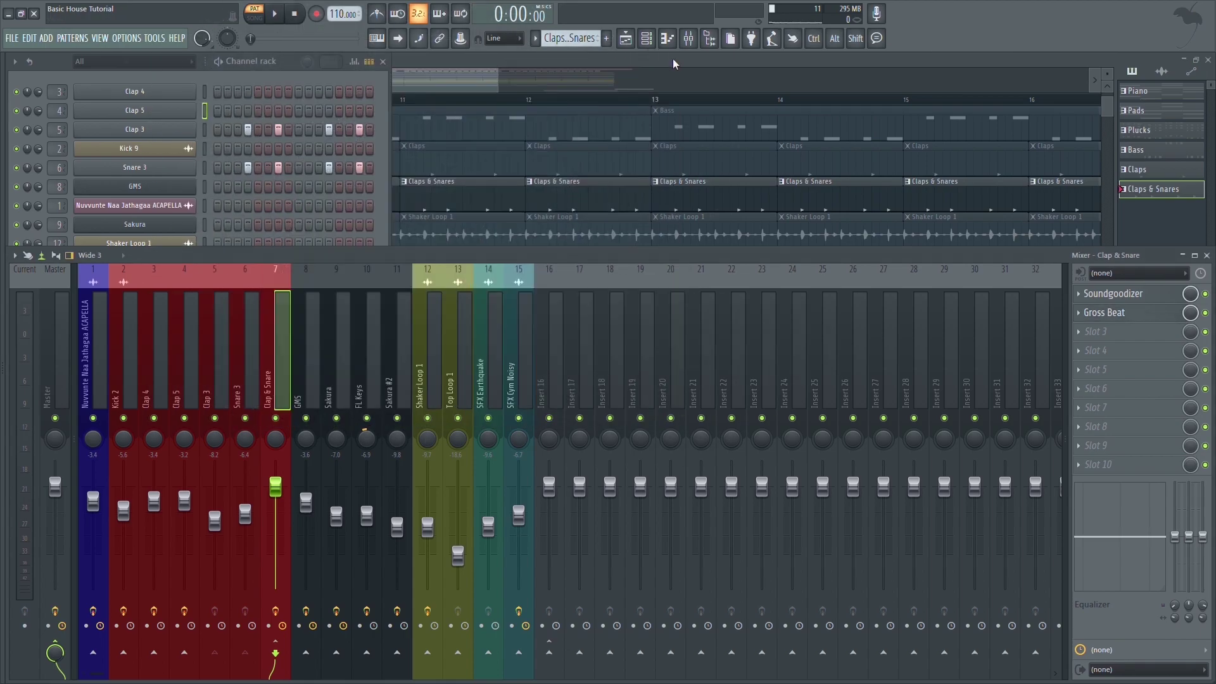
- Select the GMS mixer insert, switch to the Plucks pattern and open the GMS synth to examine its preset
{"action": "left_click", "coordinate": [304, 364]}
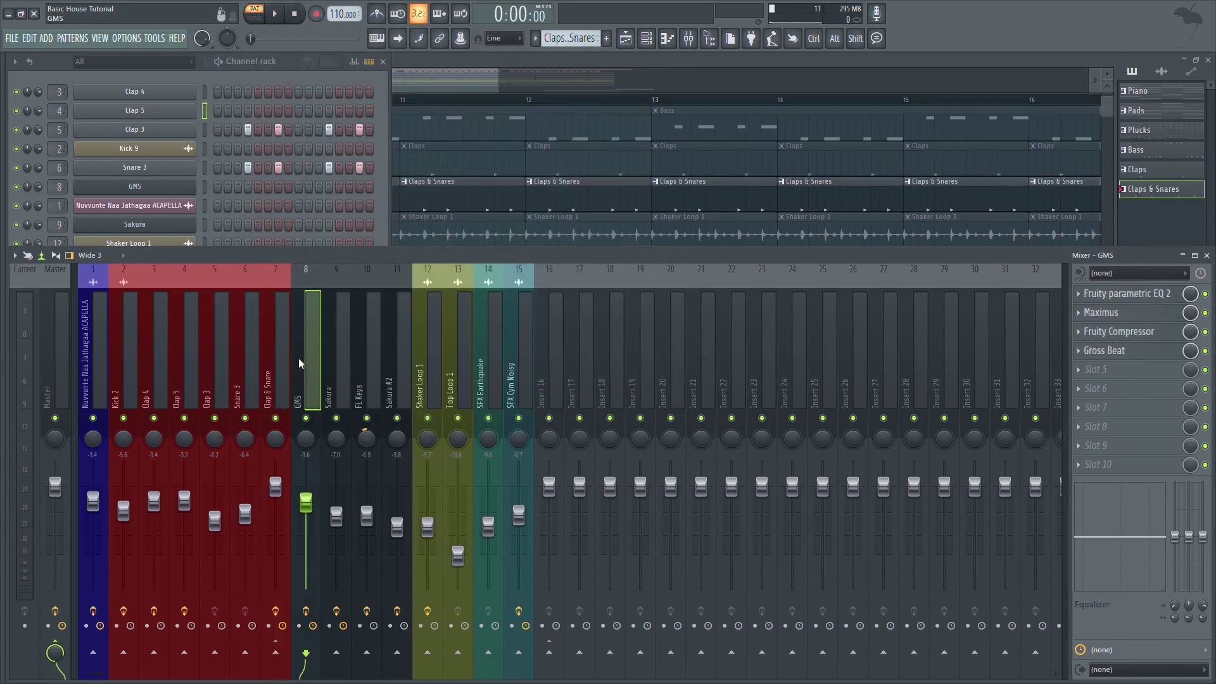
{"action": "left_click", "coordinate": [287, 66]}
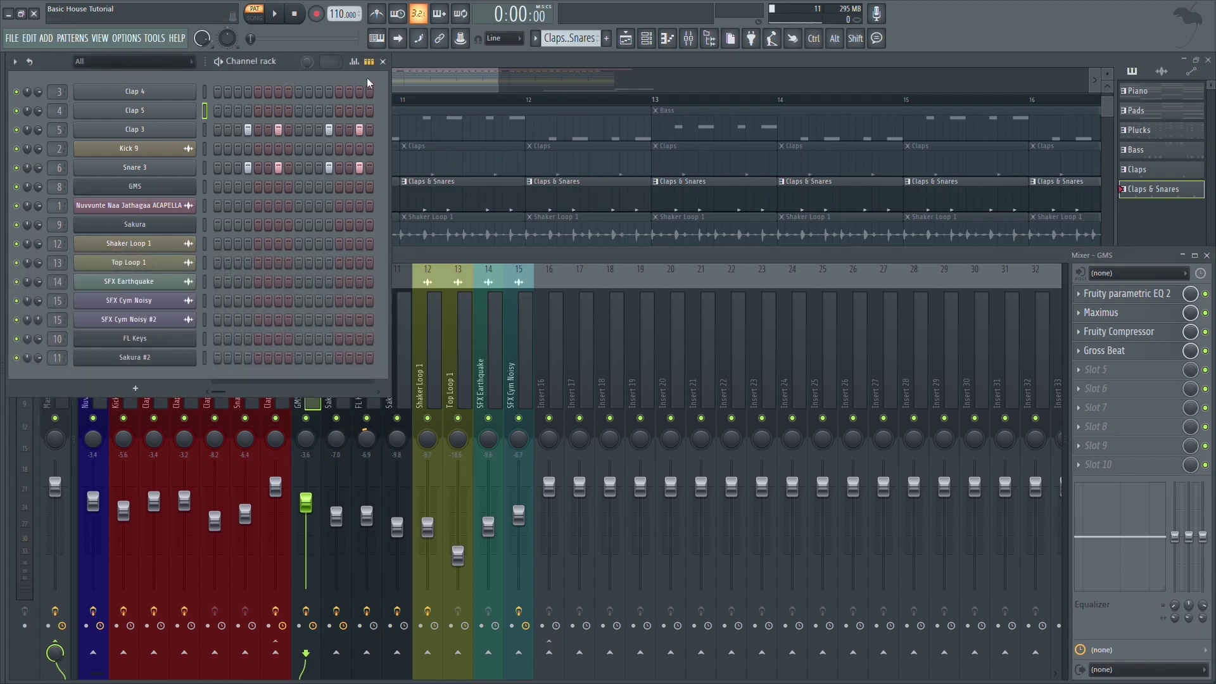
{"action": "scroll", "coordinate": [577, 45], "scroll_direction": "up", "scroll_amount": 1}
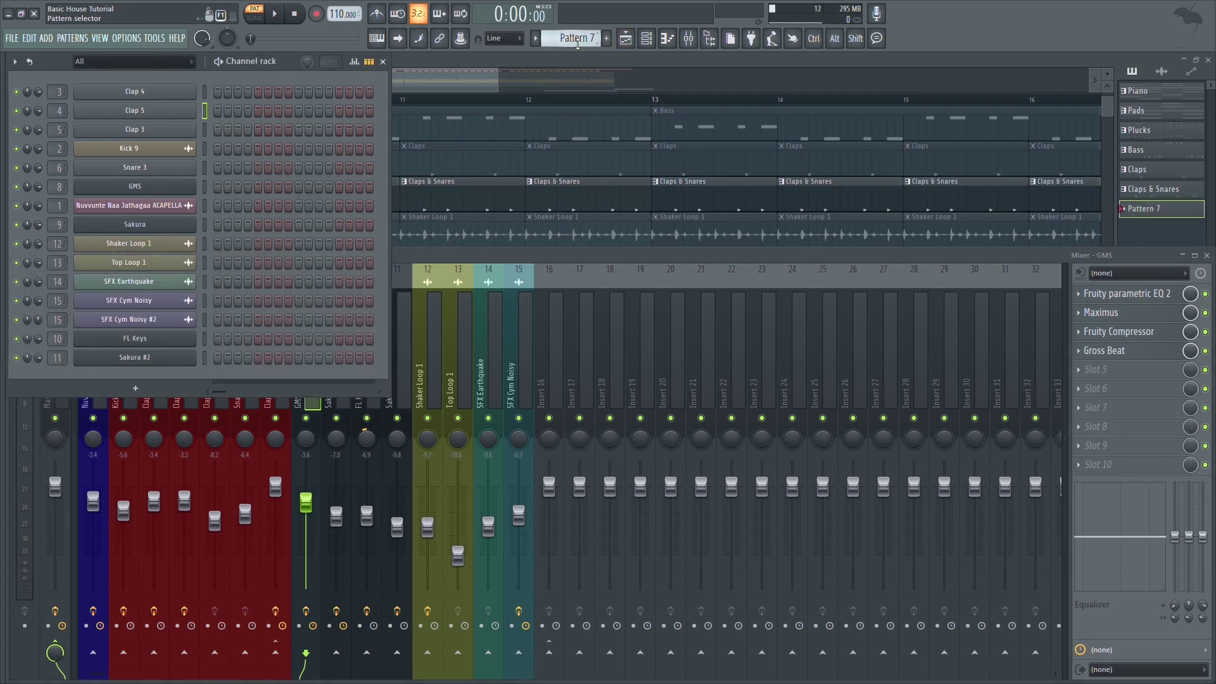
{"action": "scroll", "coordinate": [578, 44], "scroll_direction": "down", "scroll_amount": 6}
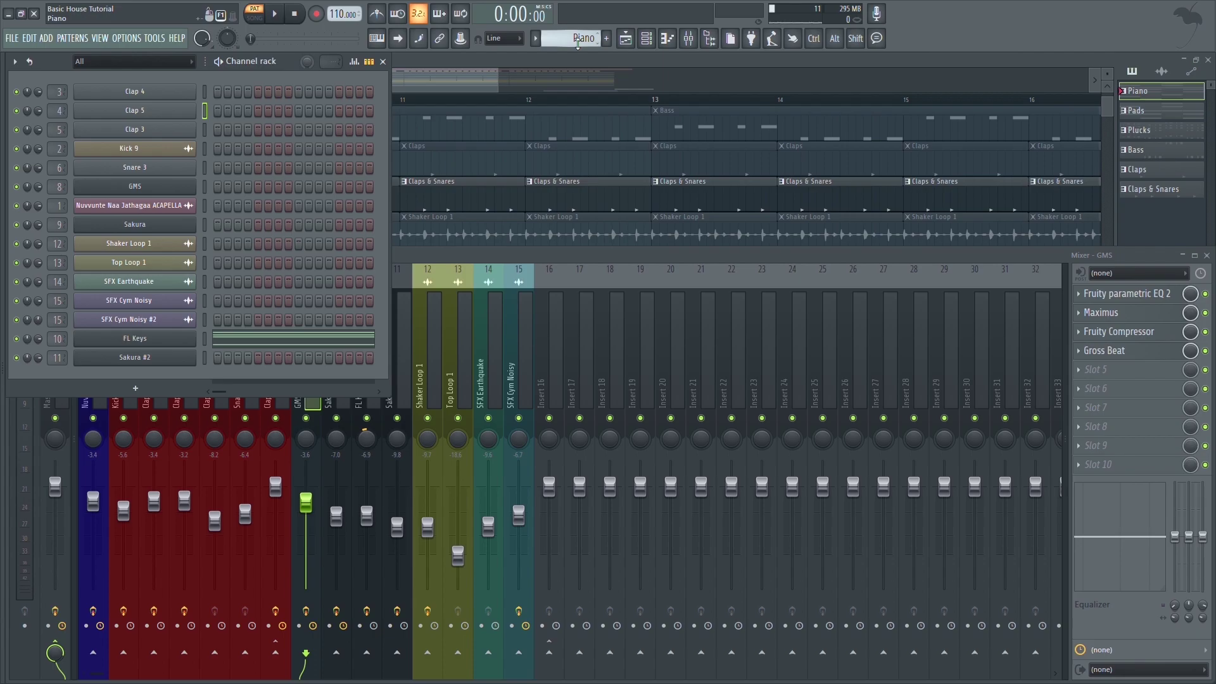
{"action": "scroll", "coordinate": [577, 44], "scroll_direction": "down", "scroll_amount": 2}
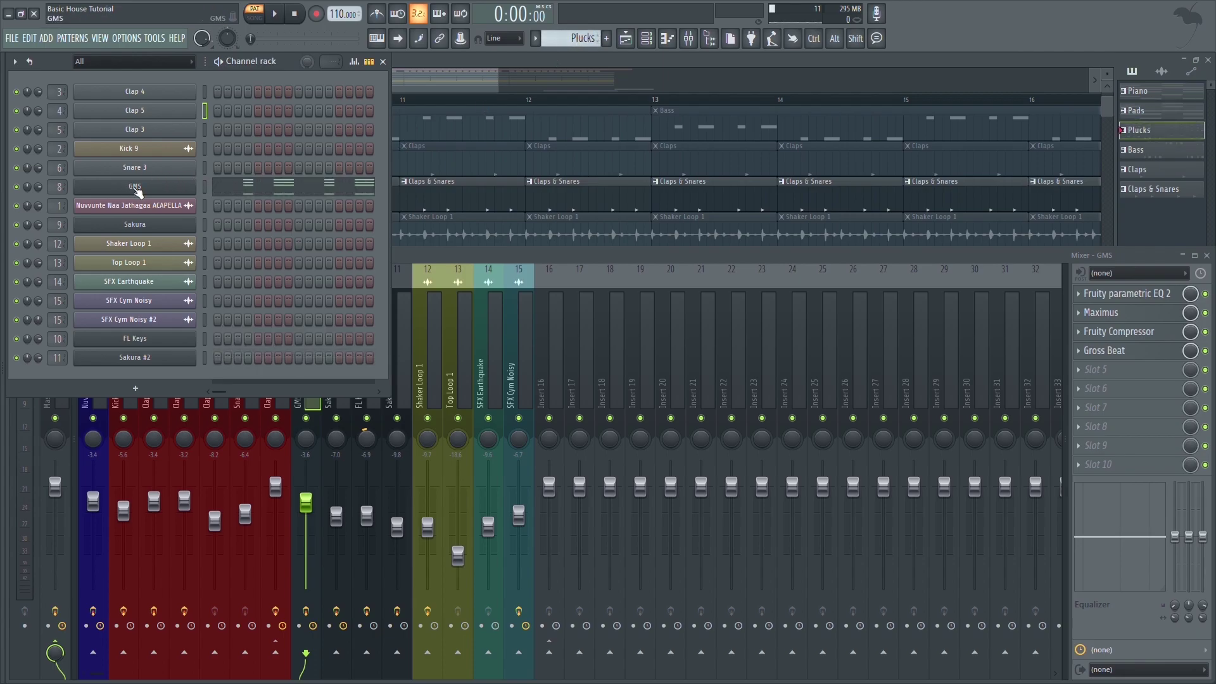
{"action": "left_click", "coordinate": [135, 187]}
{"action": "left_click_drag", "start_coordinate": [419, 240], "coordinate": [495, 187]}
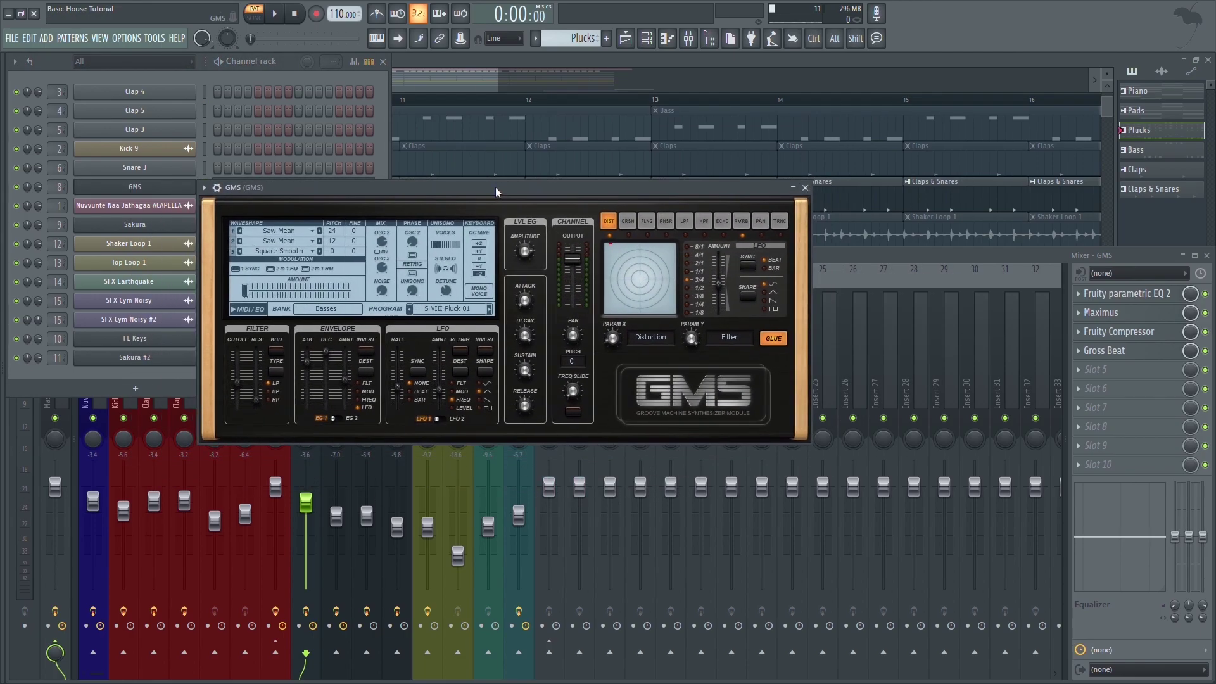
- Play the Plucks pattern to hear the GMS synth, stop it and return to the mixer
{"action": "left_click", "coordinate": [302, 66]}
{"action": "left_click", "coordinate": [279, 17]}
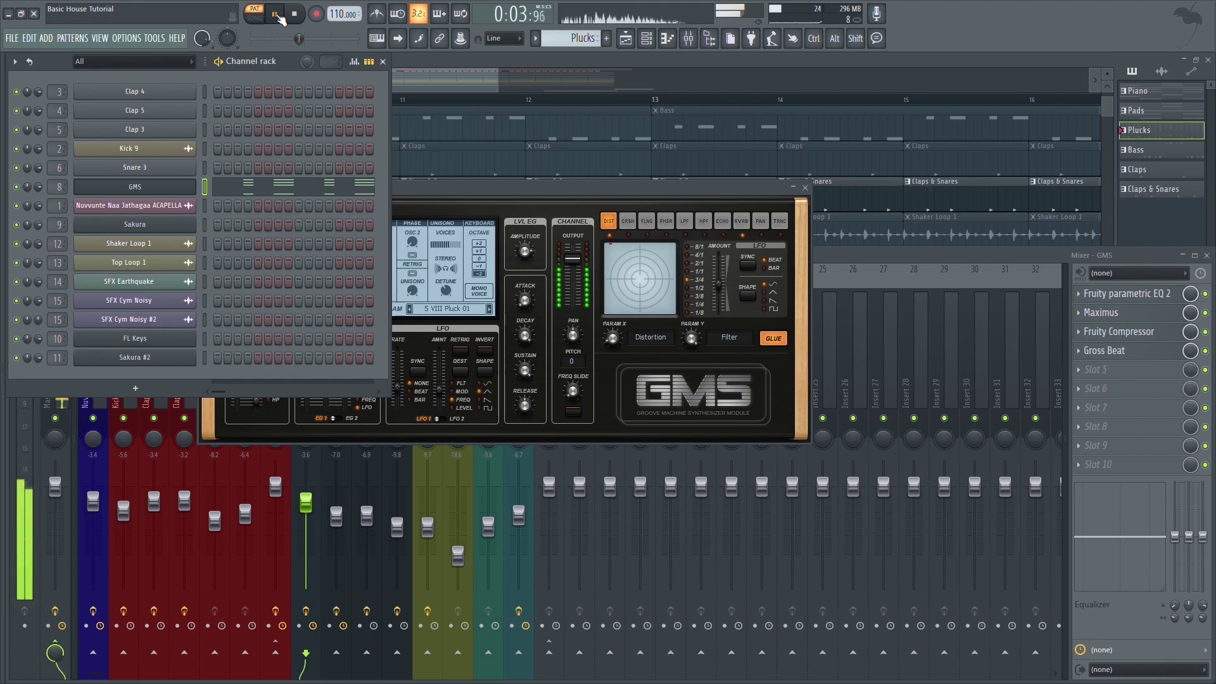
{"action": "left_click", "coordinate": [476, 194]}
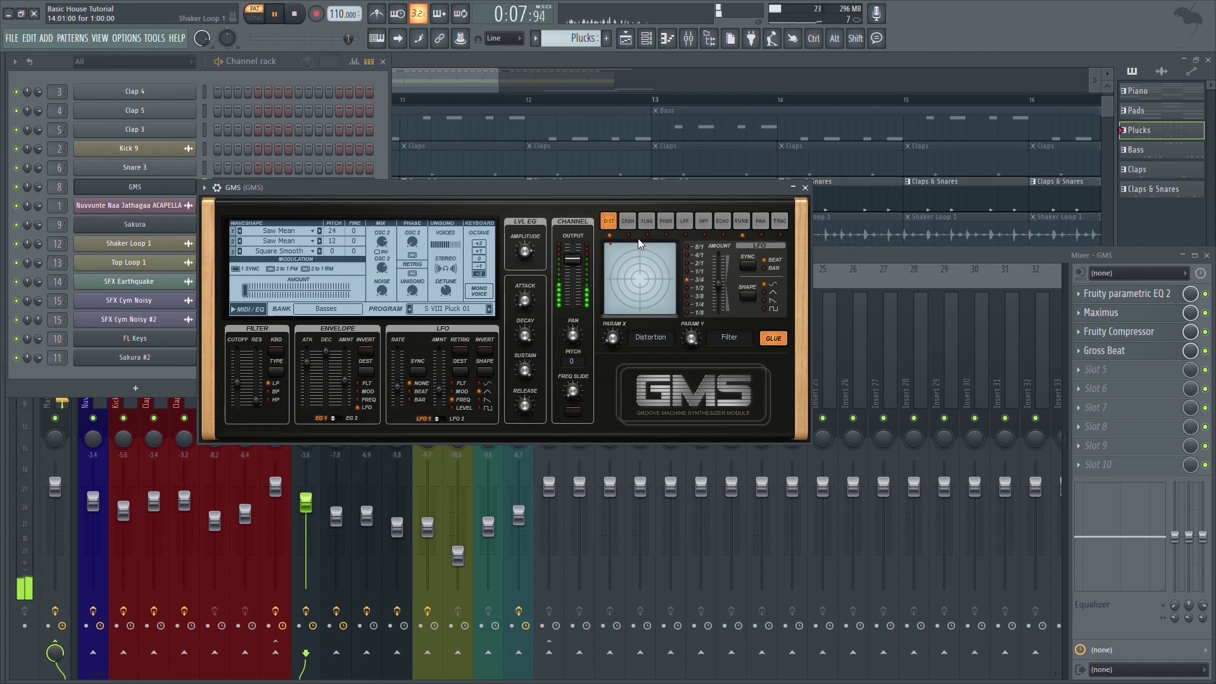
{"action": "key", "text": "space"}
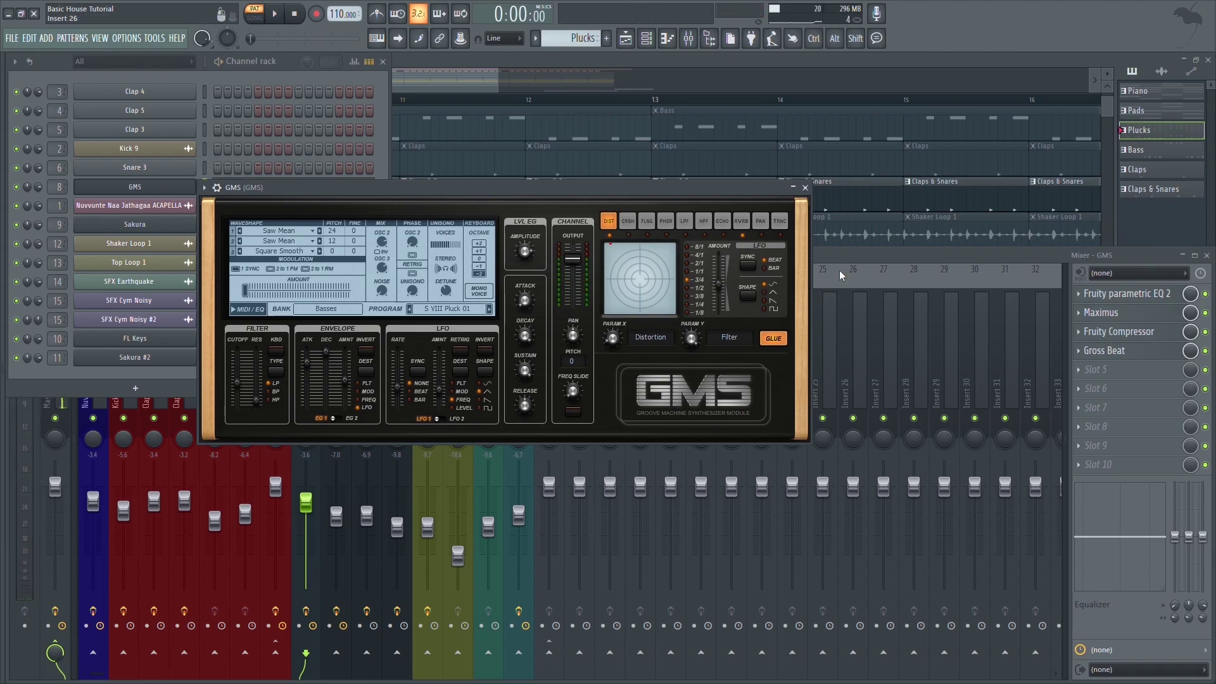
{"action": "left_click", "coordinate": [841, 274]}
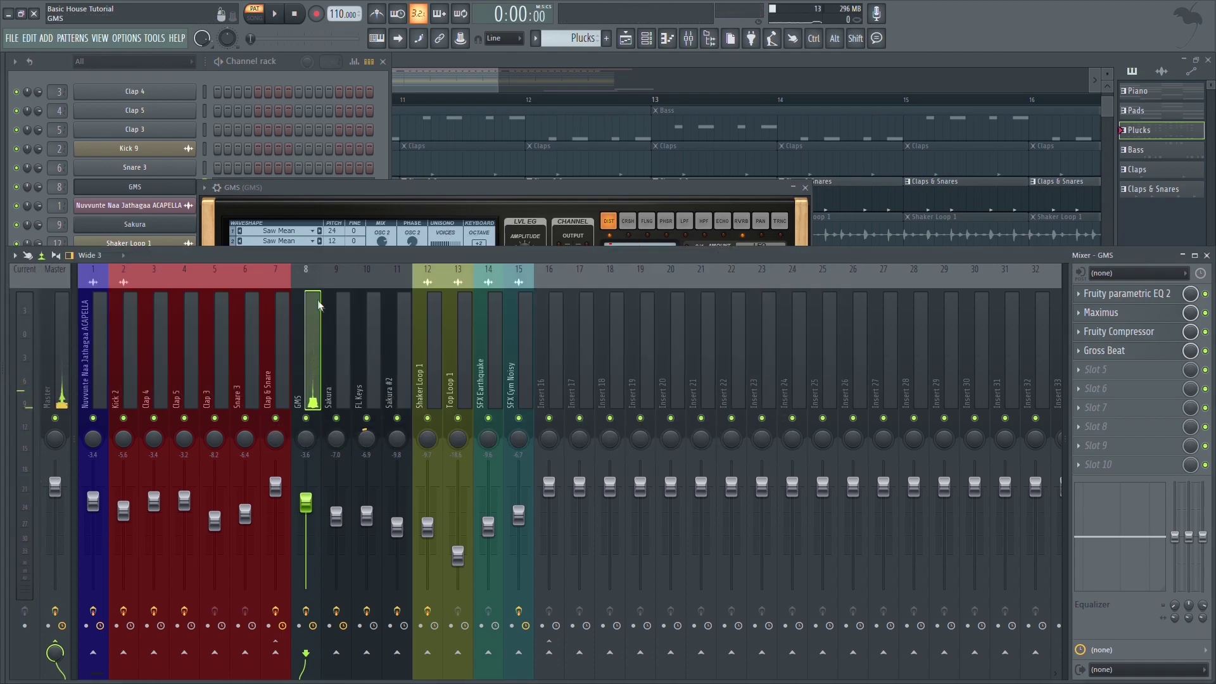
- Examine the Fruity parametric EQ 2, Maximus, Fruity Compressor and Gross Beat settings on the GMS insert
{"action": "left_click", "coordinate": [1116, 295]}
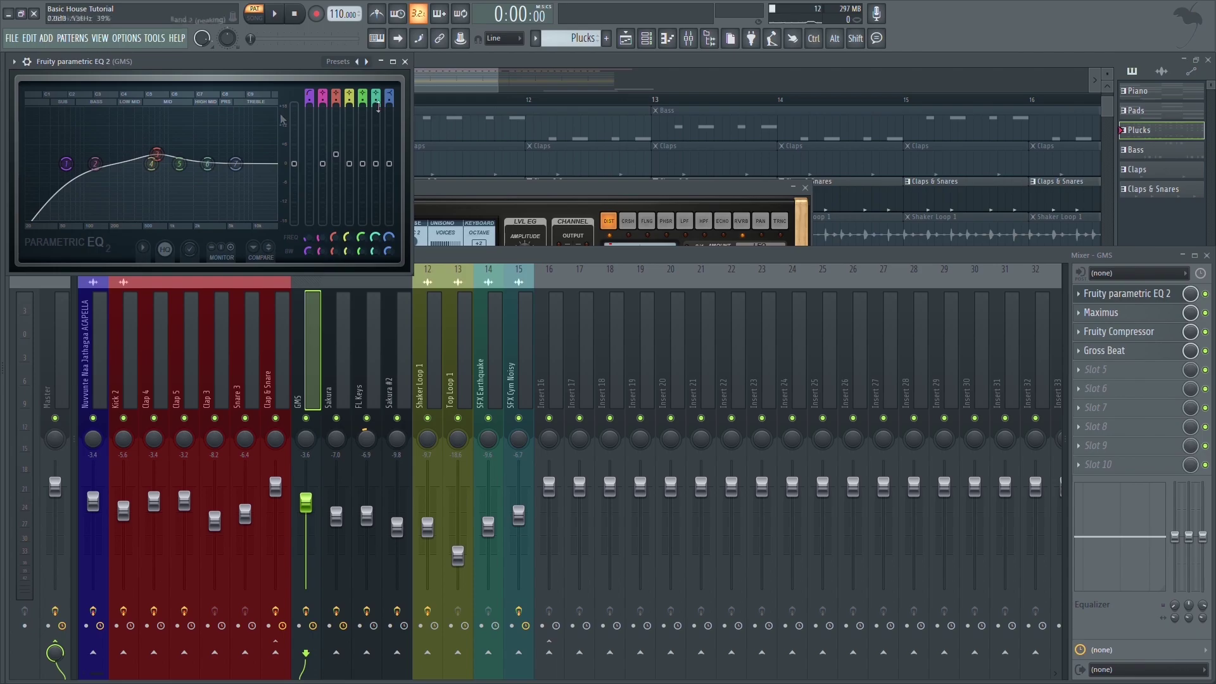
{"action": "left_click", "coordinate": [406, 63]}
{"action": "left_click", "coordinate": [1106, 313]}
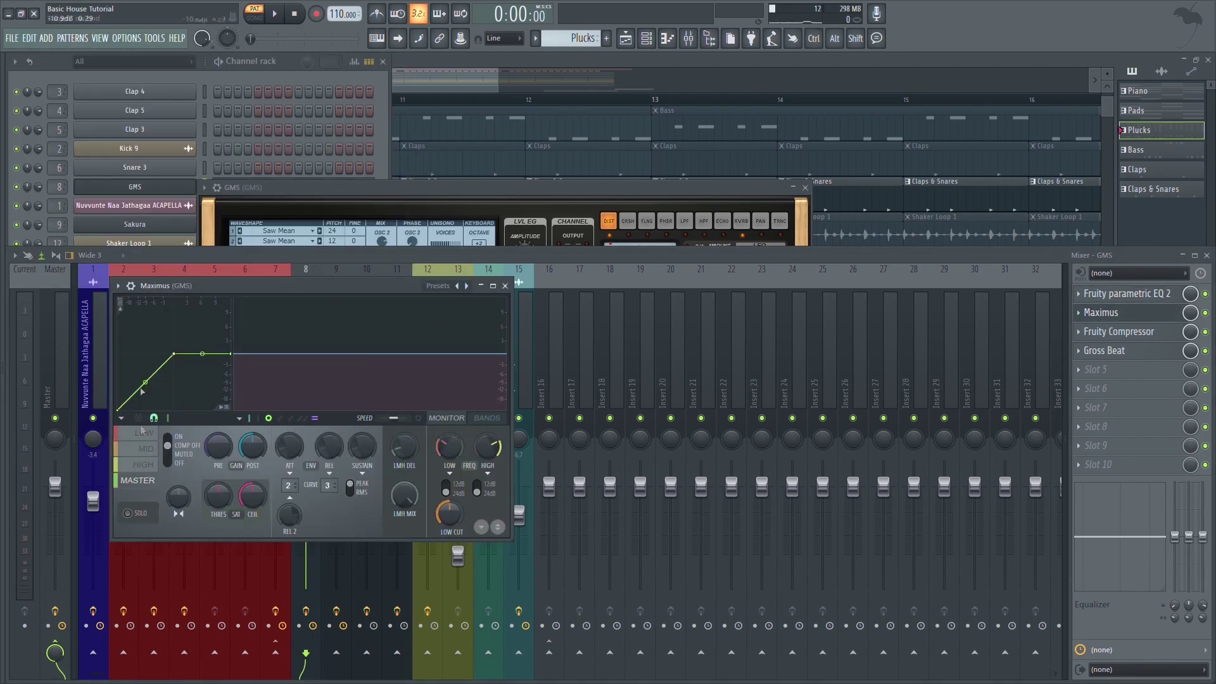
{"action": "key", "text": "Escape"}
{"action": "left_click", "coordinate": [1130, 336]}
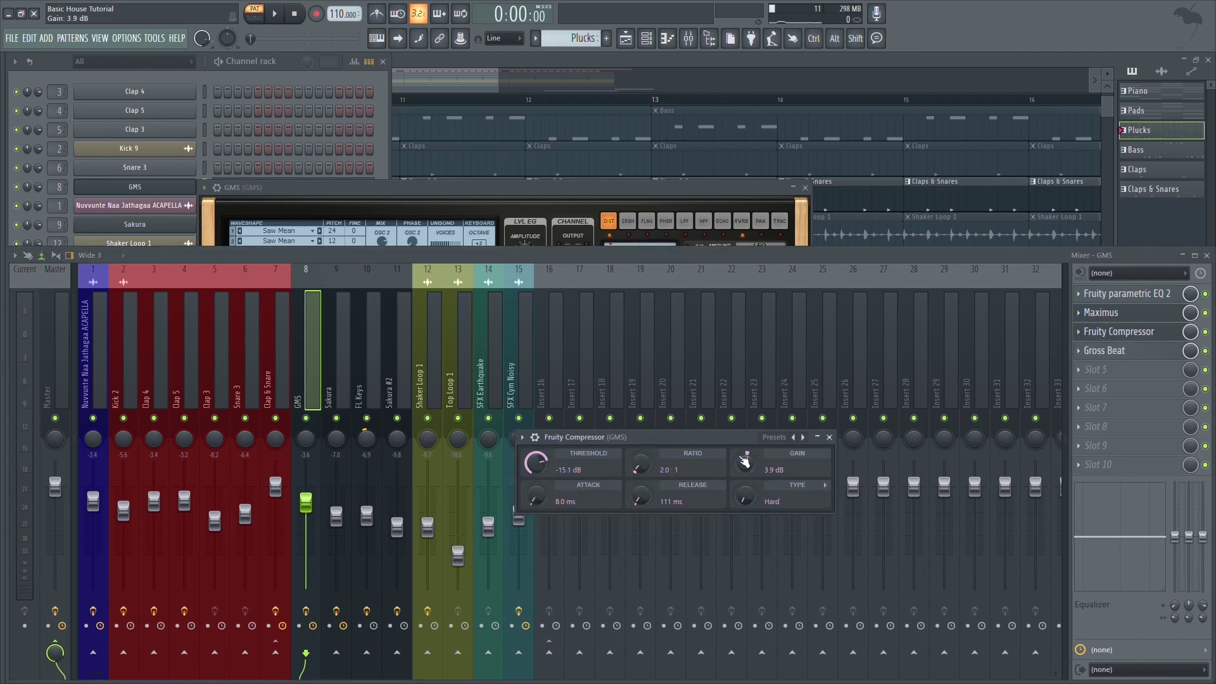
{"action": "left_click", "coordinate": [1105, 350]}
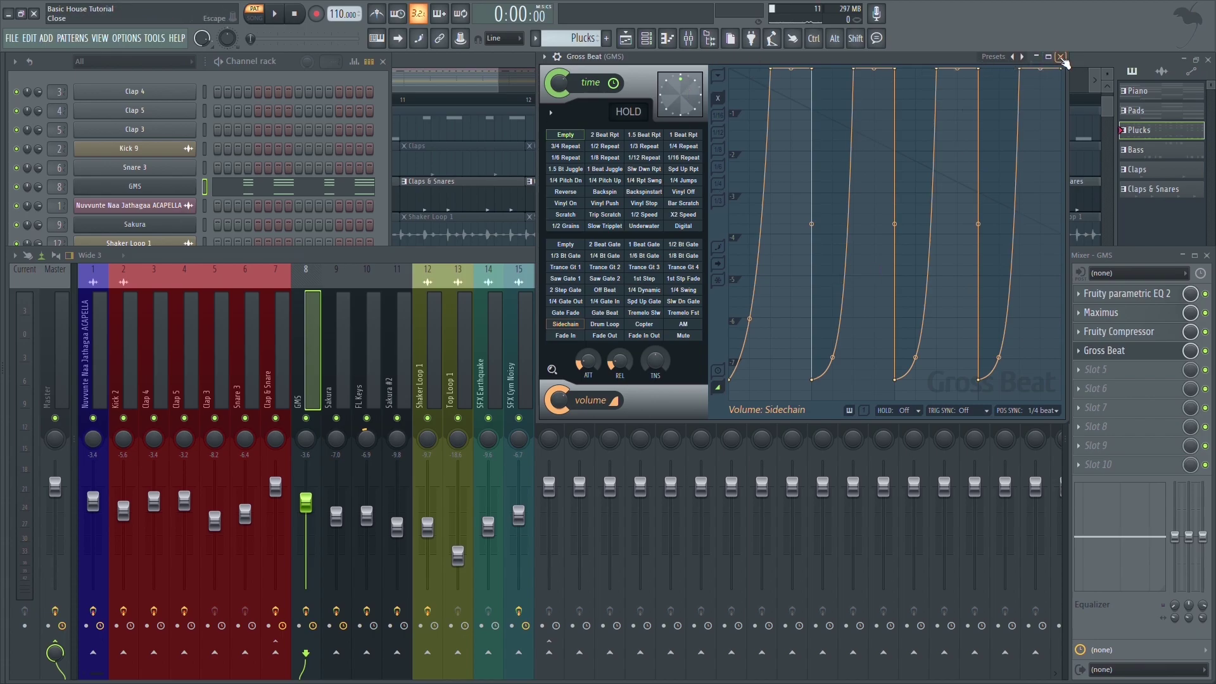
{"action": "left_click", "coordinate": [1061, 57]}
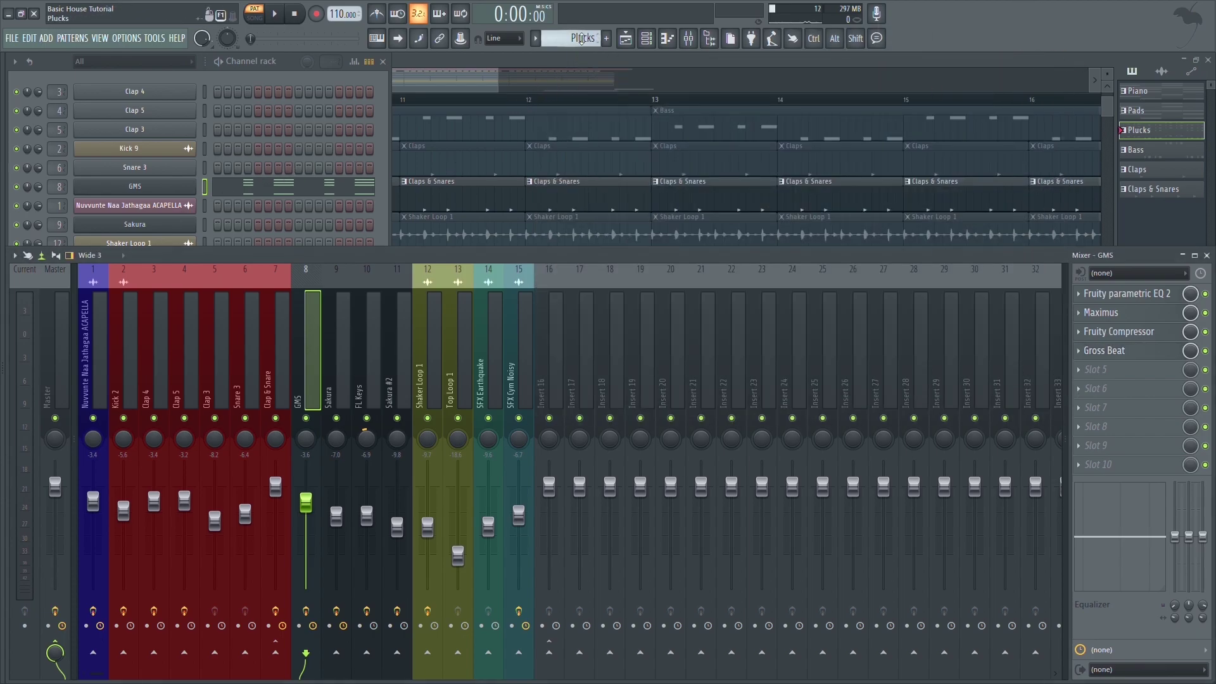
- Switch to the Bass pattern and open the Sakura synth to examine its preset
{"action": "scroll", "coordinate": [576, 46], "scroll_direction": "down", "scroll_amount": 1}
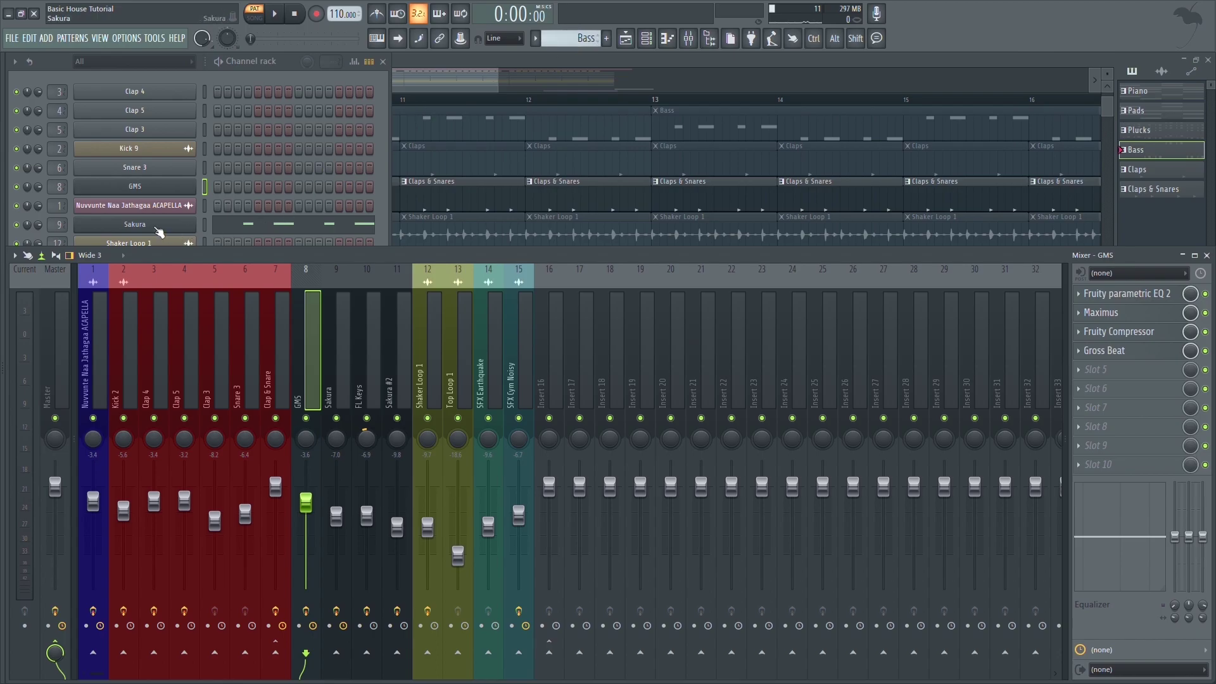
{"action": "left_click", "coordinate": [157, 228]}
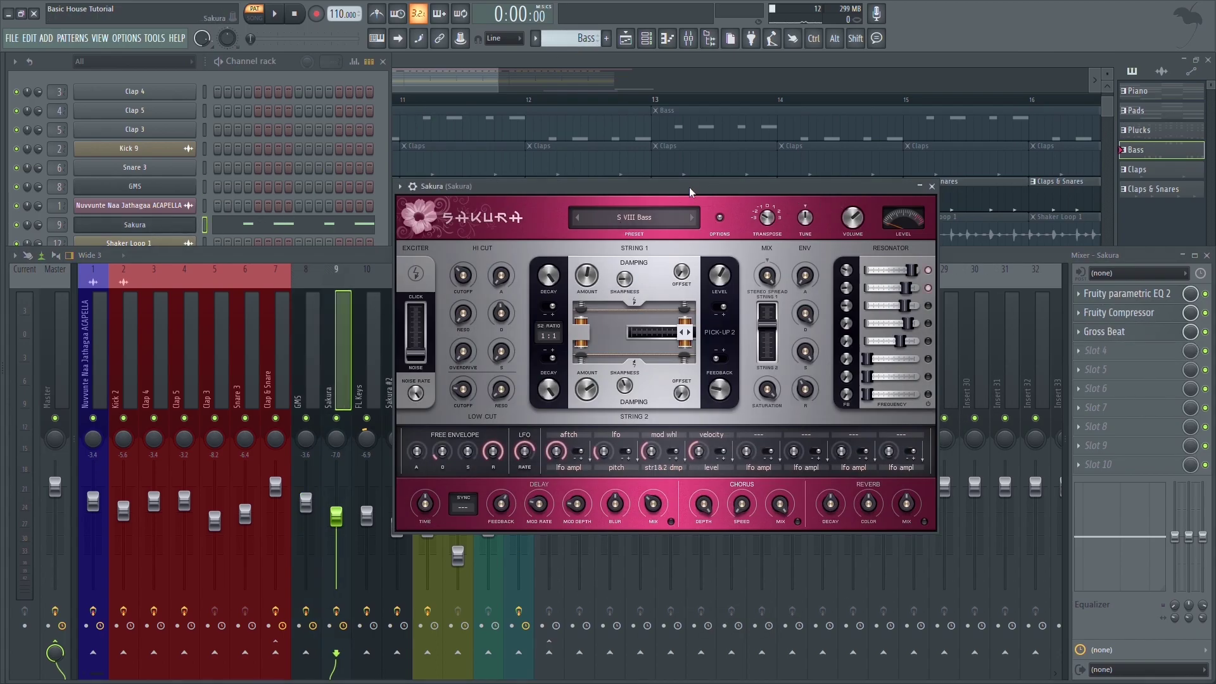
{"action": "left_click_drag", "start_coordinate": [689, 189], "coordinate": [687, 187]}
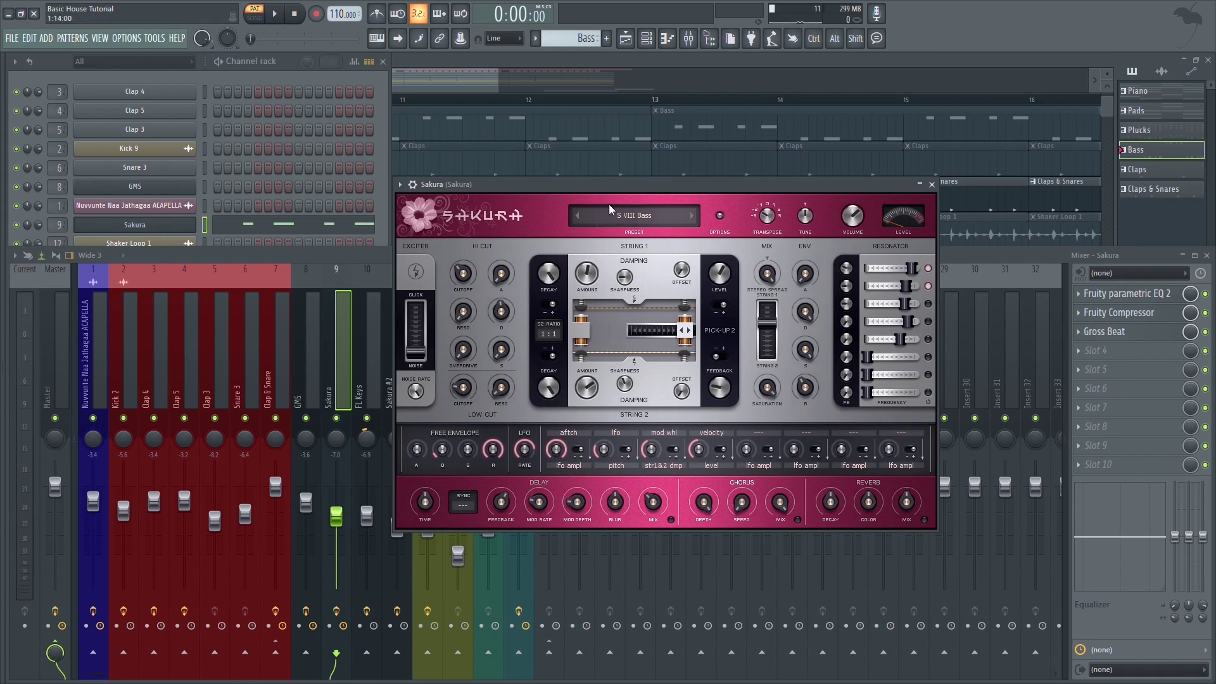
{"action": "left_click", "coordinate": [932, 184]}
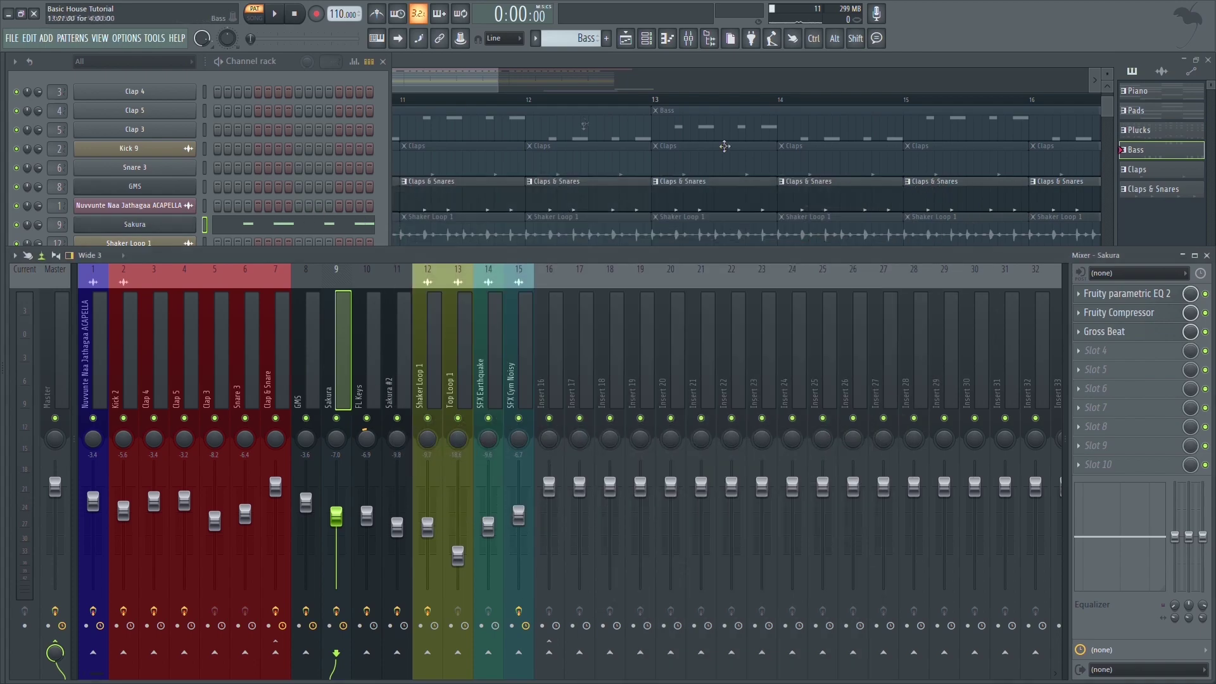
- Play the Bass pattern to hear the Sakura bass, stop it and return to the mixer
{"action": "left_click", "coordinate": [225, 66]}
{"action": "key", "text": "space"}
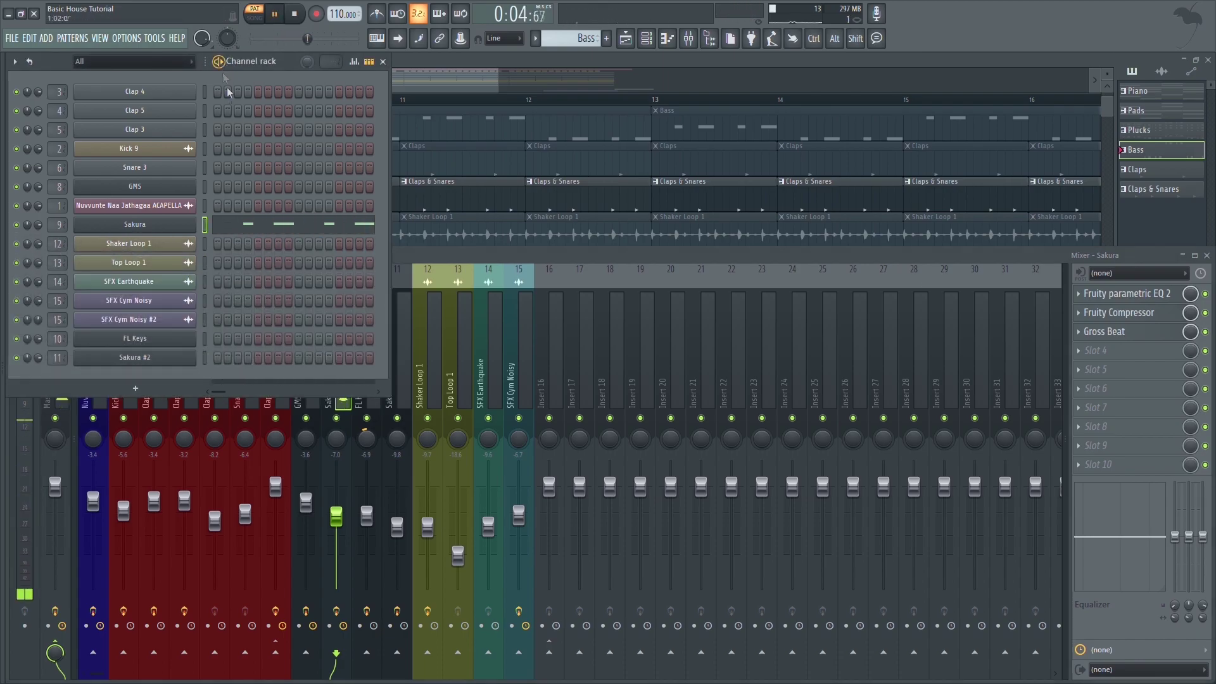
{"action": "left_click", "coordinate": [469, 256]}
{"action": "key", "text": "space"}
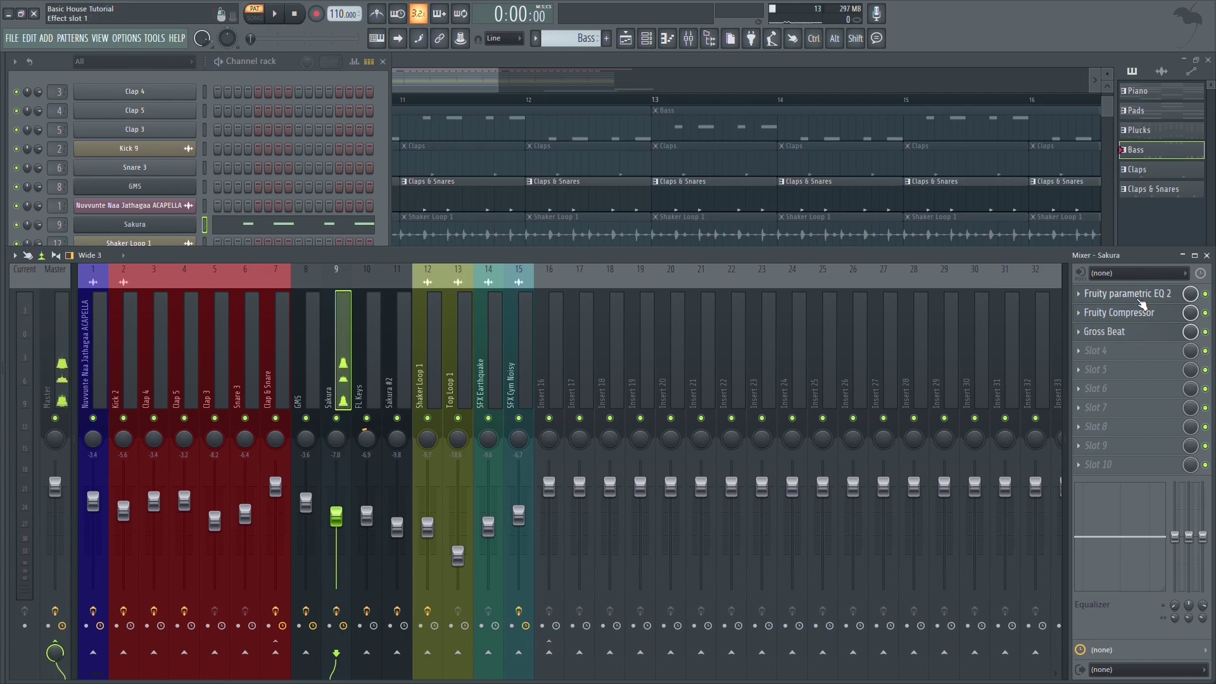
- Examine the Fruity parametric EQ 2, Fruity Compressor and Gross Beat settings on the Sakura insert and close them with the mixer
{"action": "left_click", "coordinate": [1156, 293]}
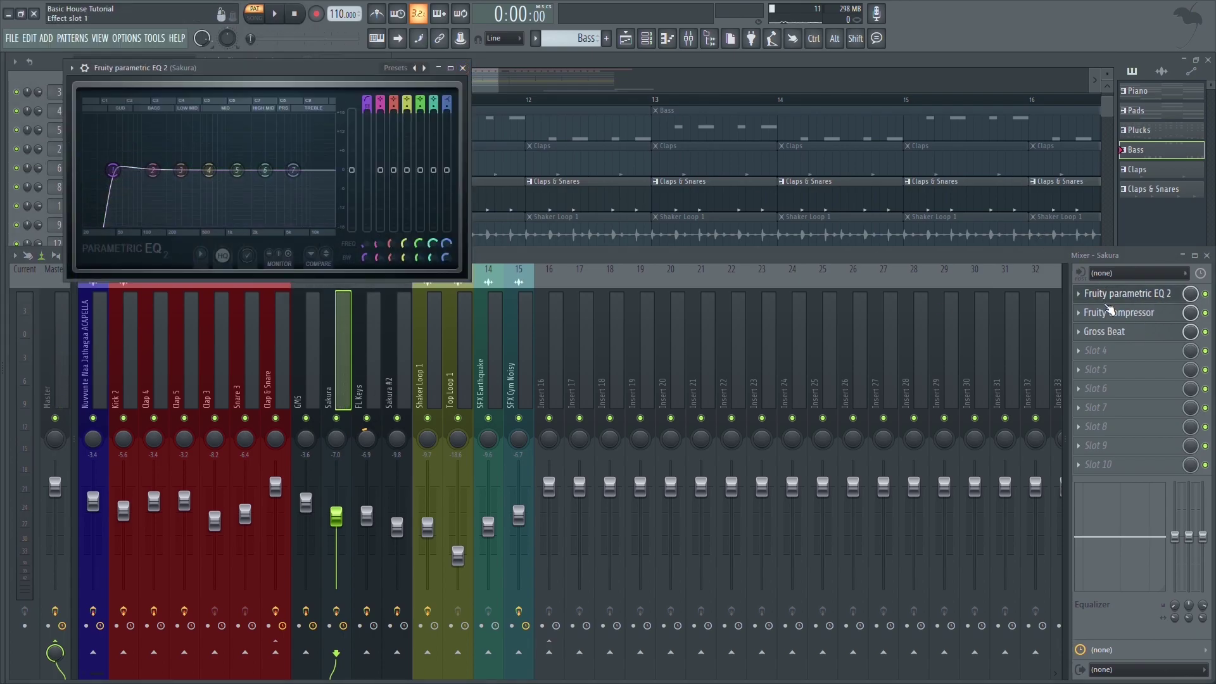
{"action": "left_click", "coordinate": [1119, 312]}
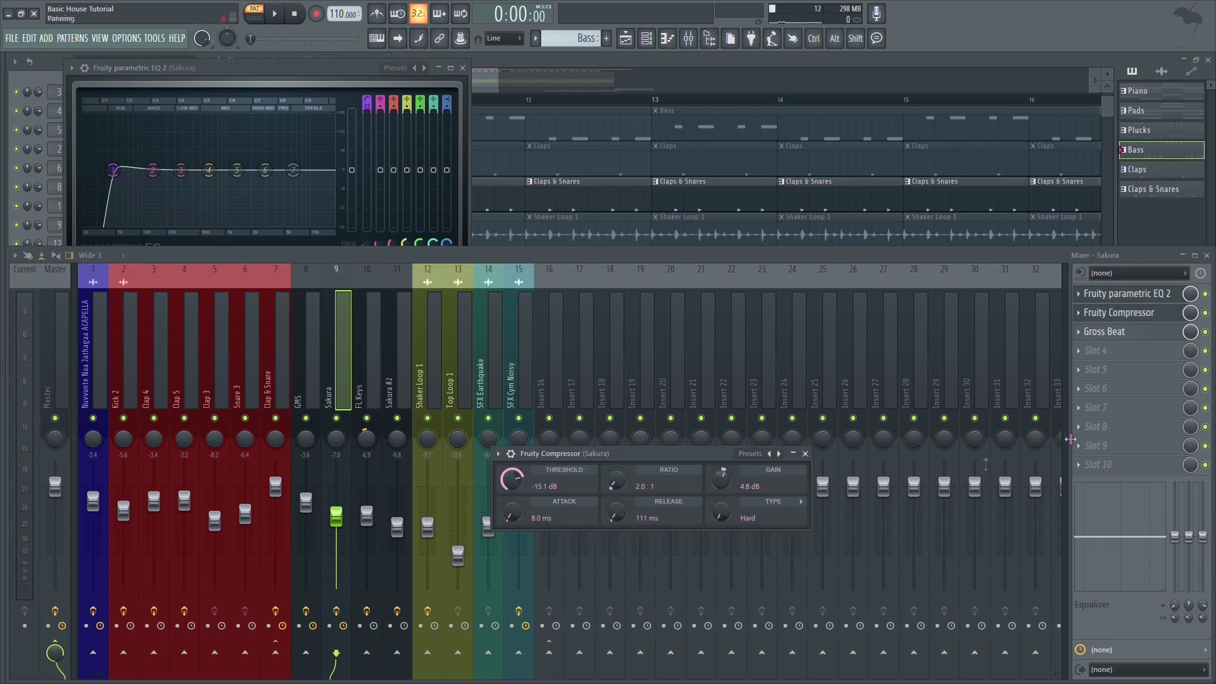
{"action": "left_click", "coordinate": [1104, 332]}
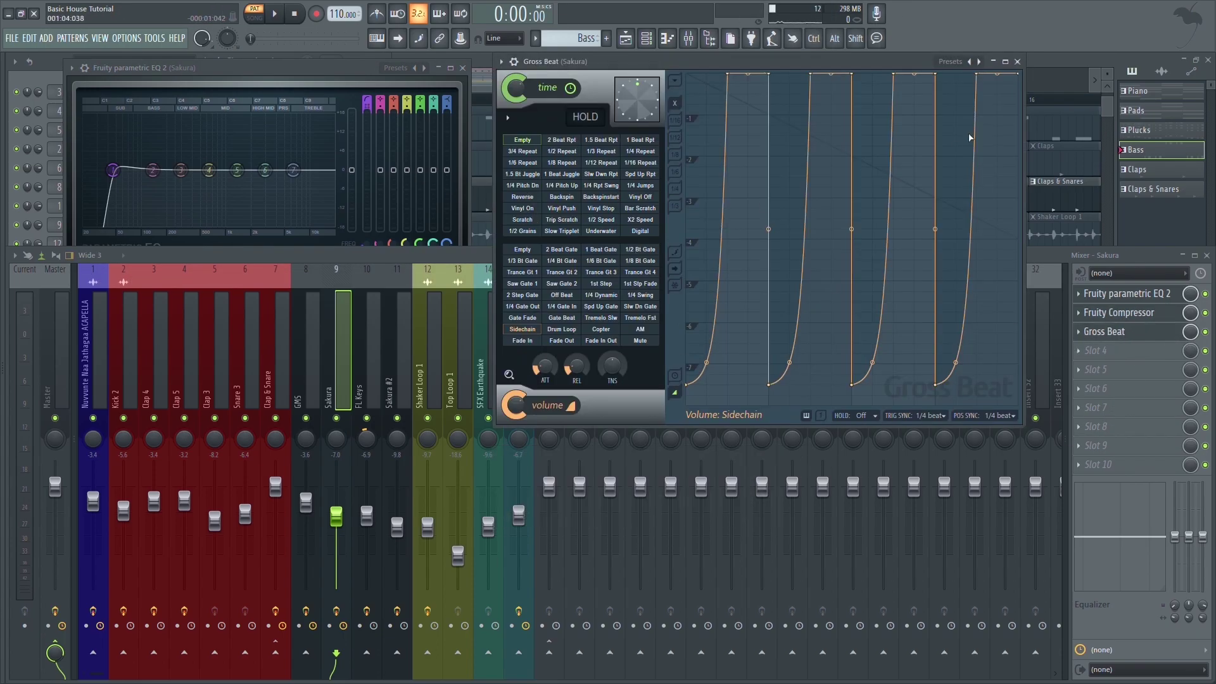
{"action": "key", "text": "Escape"}
{"action": "key", "text": "Escape"}
{"action": "key", "text": "Escape"}
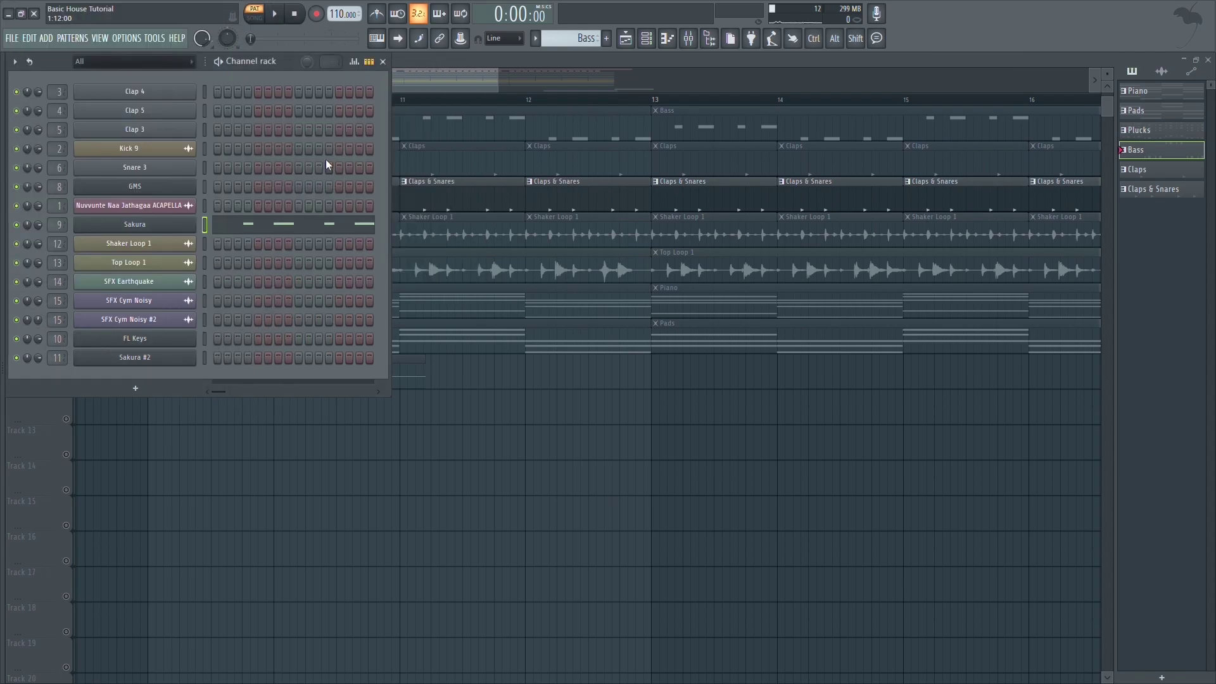
- Solo the Piano track in the playlist and open the Piano pattern's FL Keys instrument to examine its preset
{"action": "left_click", "coordinate": [480, 280]}
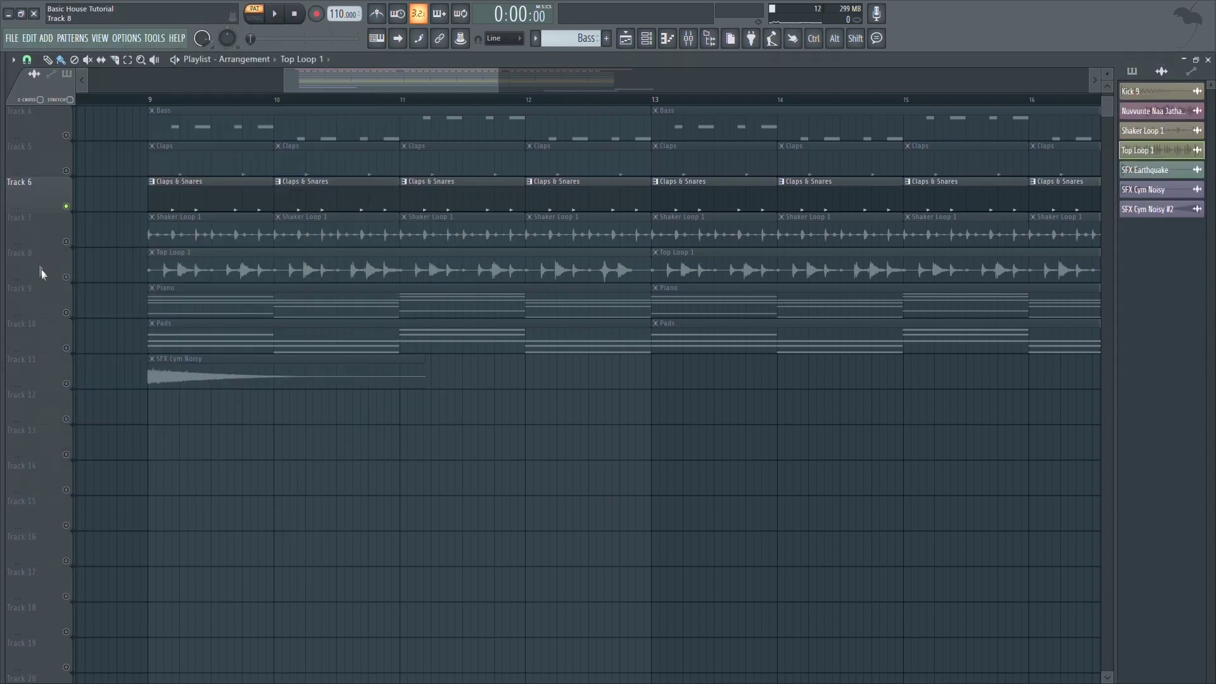
{"action": "left_click", "coordinate": [209, 298]}
{"action": "left_click", "coordinate": [668, 38]}
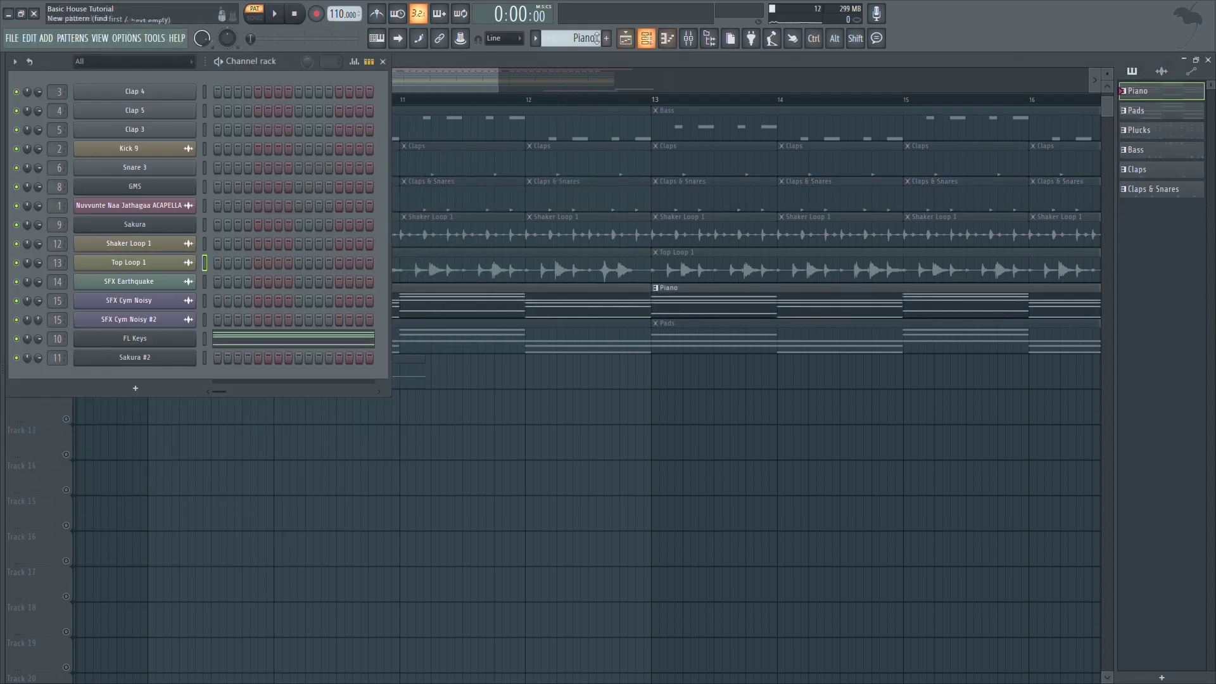
{"action": "left_click", "coordinate": [140, 339]}
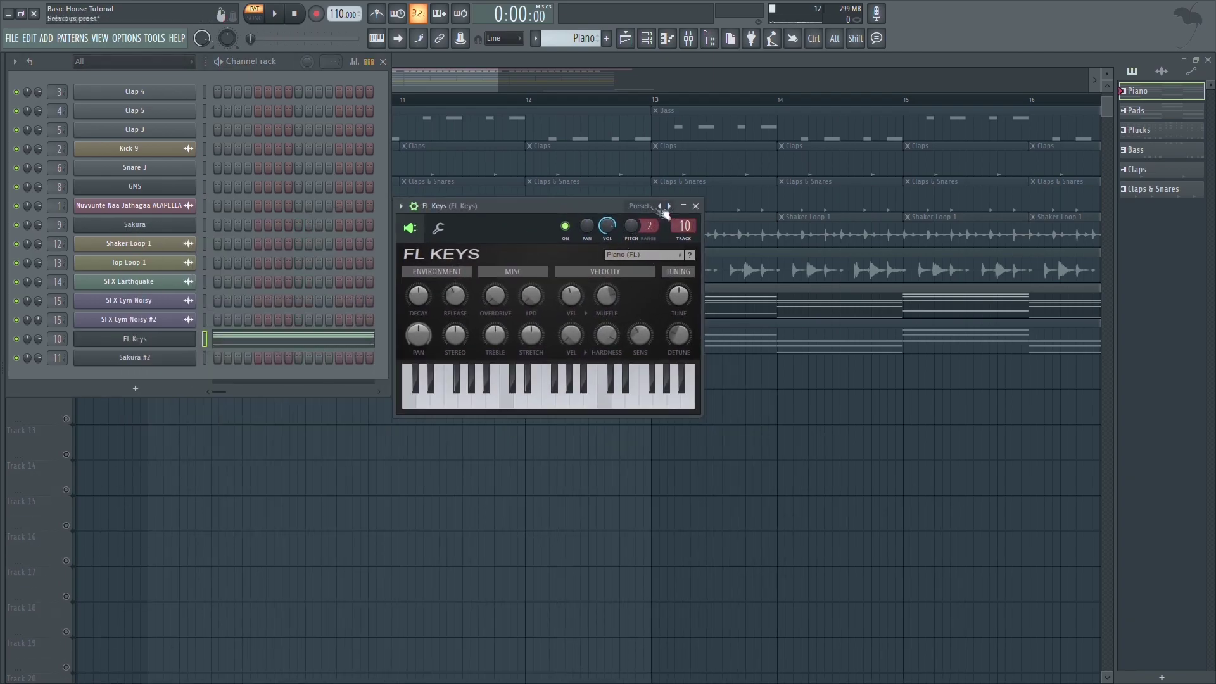
{"action": "left_click", "coordinate": [695, 207]}
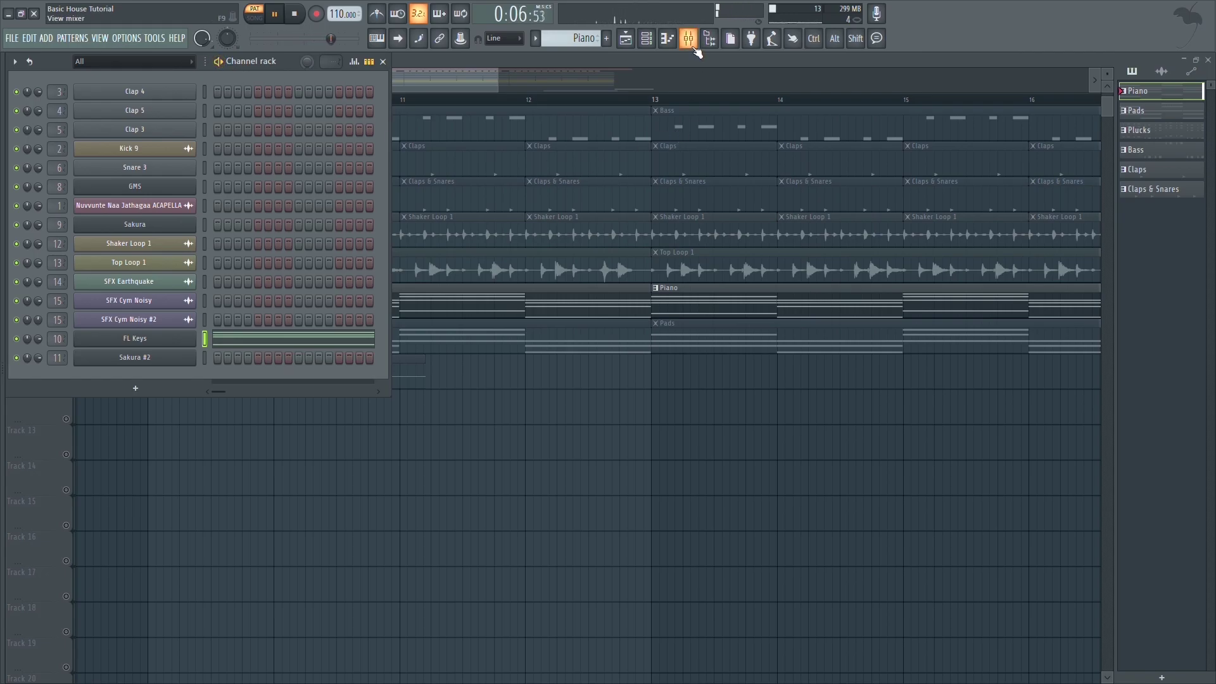
- Stop the Piano playback and examine Fruity parametric EQ 2 and Fruity Reeverb 2 on the FL Keys mixer insert
{"action": "key", "text": "space"}
{"action": "key", "text": "F9"}
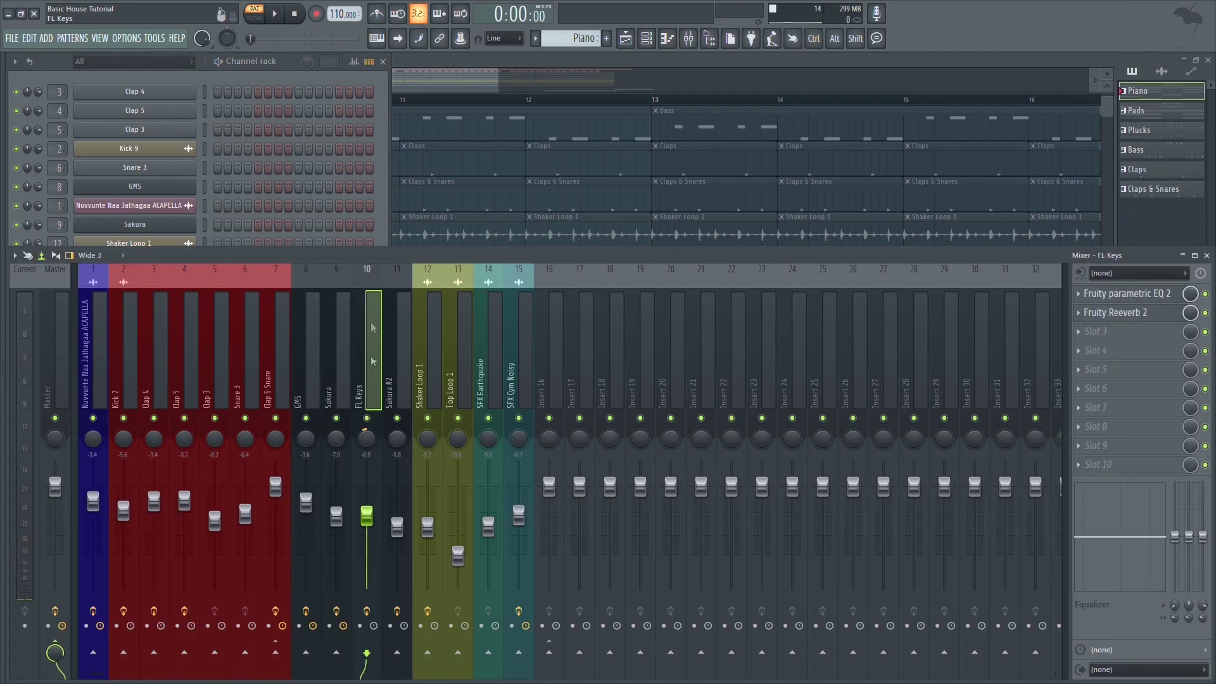
{"action": "left_click", "coordinate": [1124, 293]}
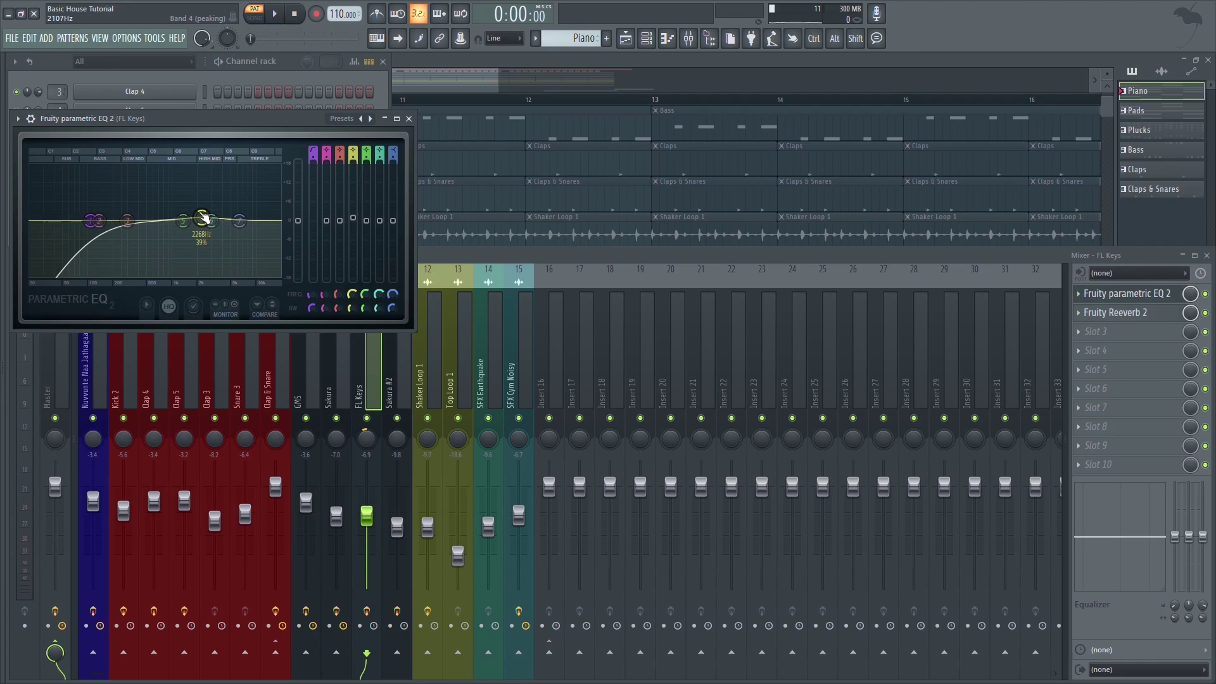
{"action": "left_click", "coordinate": [418, 120]}
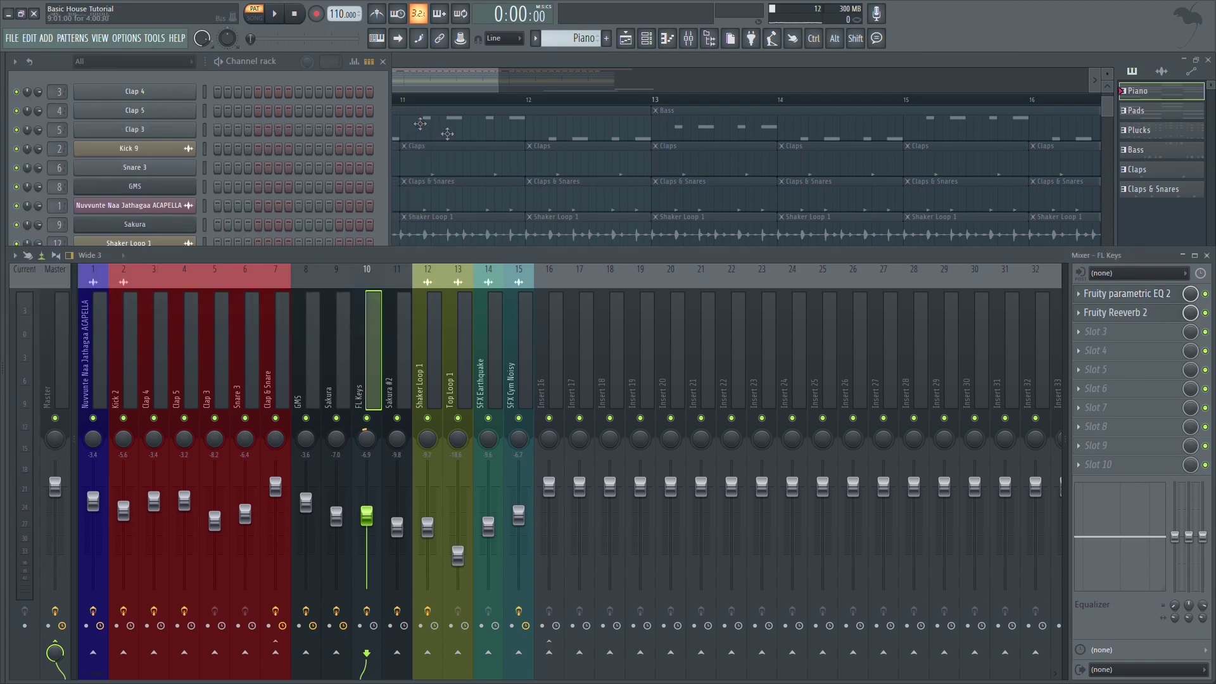
{"action": "left_click", "coordinate": [1134, 312]}
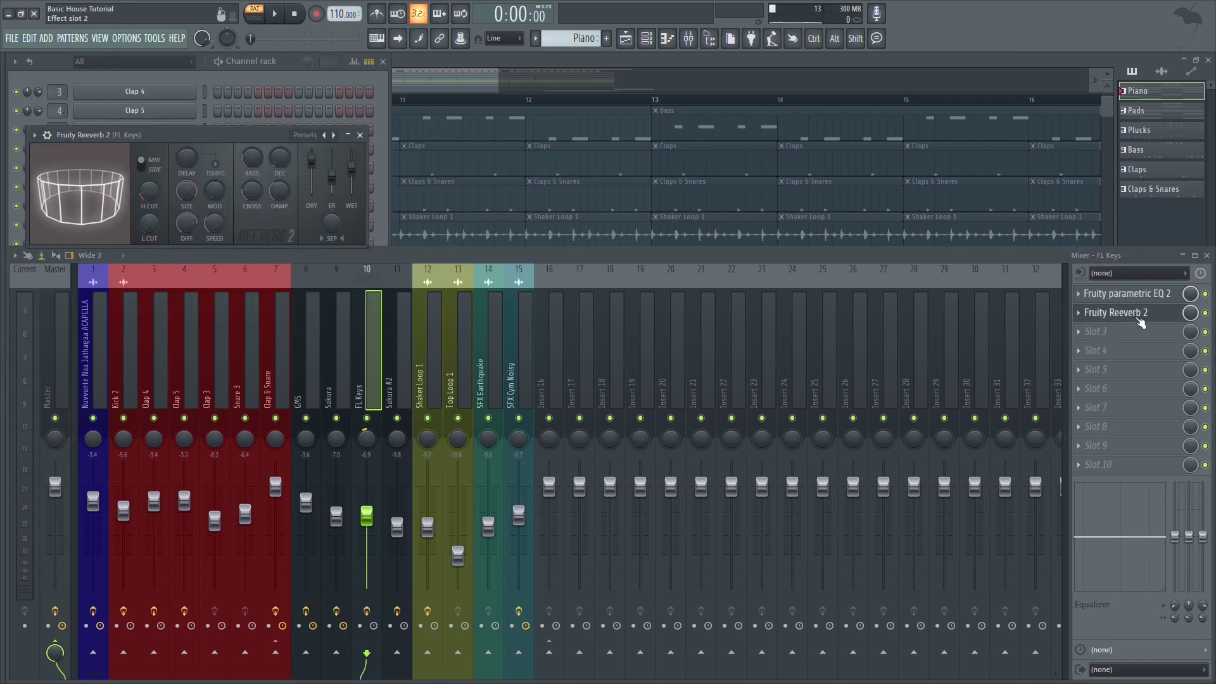
- Close the FL Keys effect and mixer, switch to the Pads pattern and solo the Pads track in the playlist
{"action": "left_click", "coordinate": [1141, 320]}
{"action": "left_click", "coordinate": [1207, 255]}
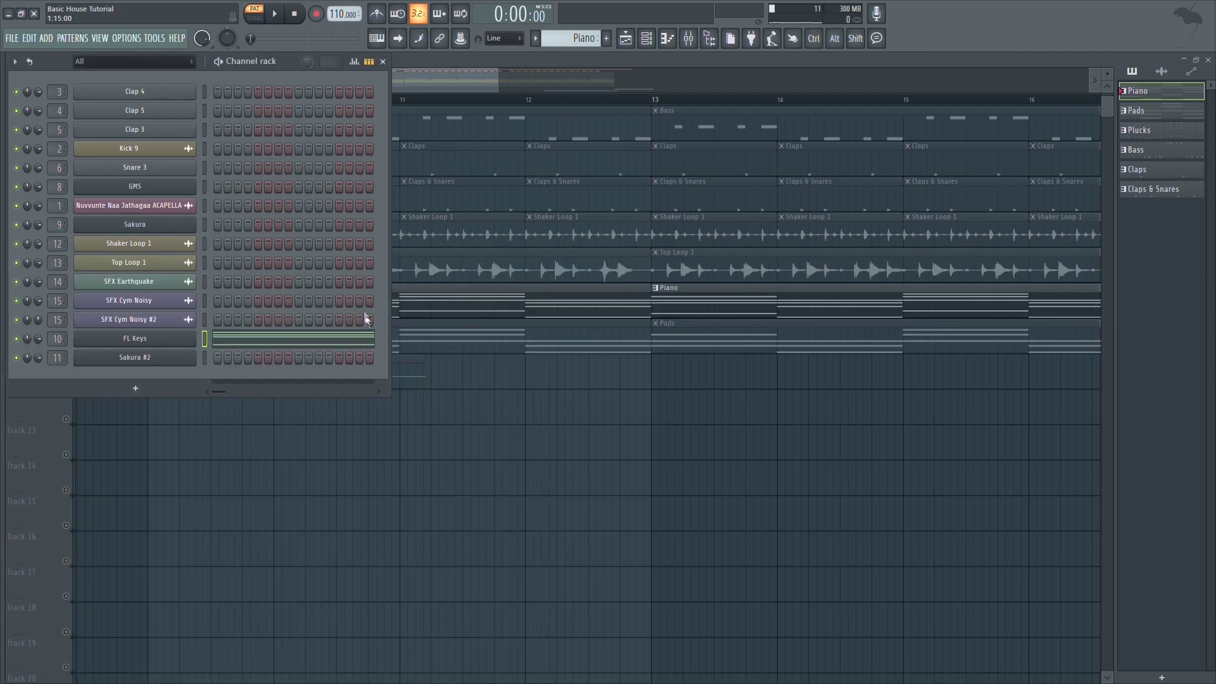
{"action": "scroll", "coordinate": [574, 45], "scroll_direction": "up", "scroll_amount": 1}
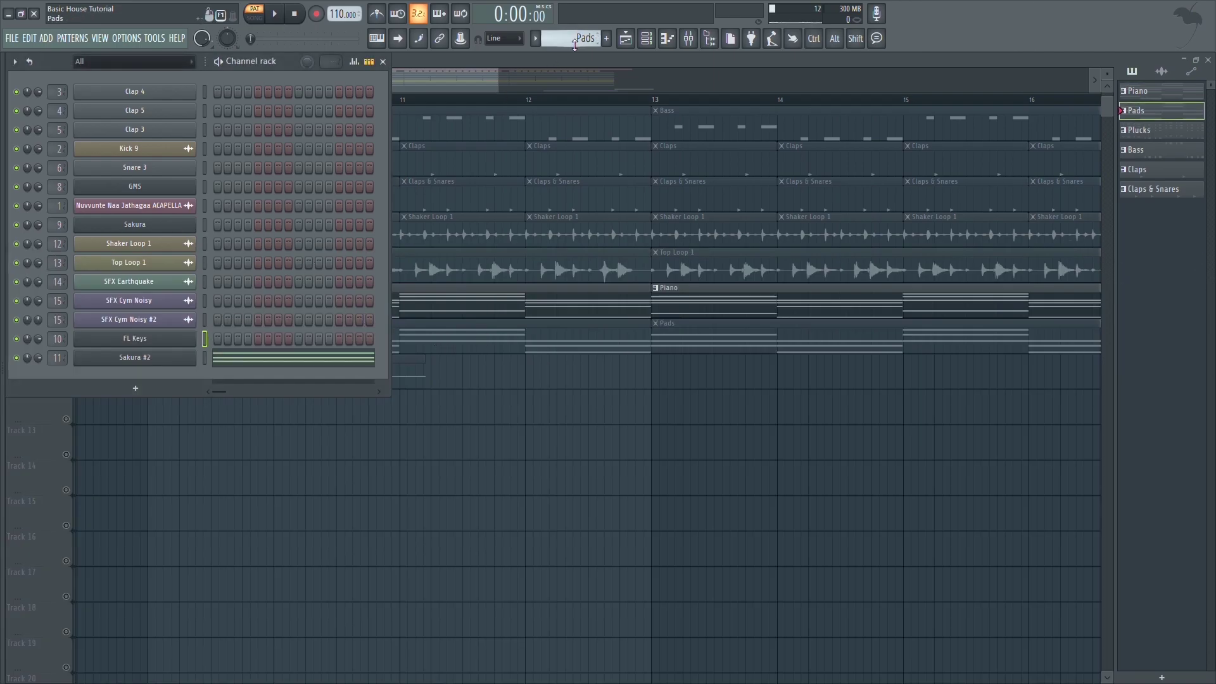
{"action": "key", "text": "F6"}
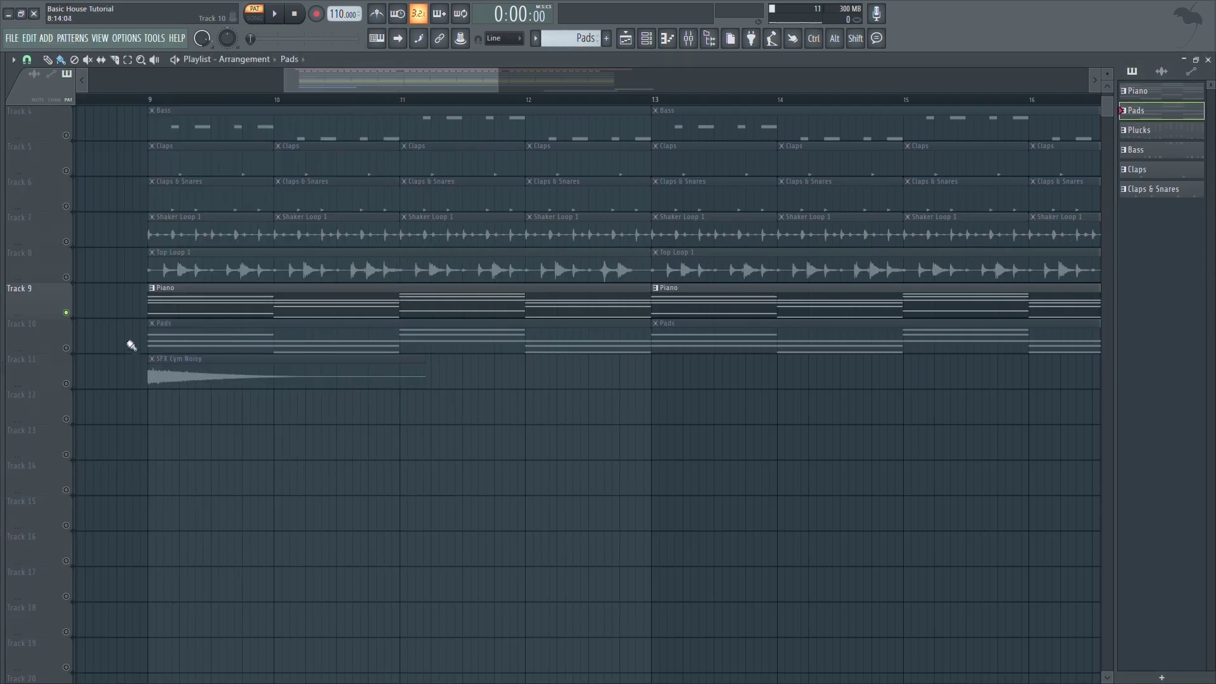
{"action": "key", "text": "F6"}
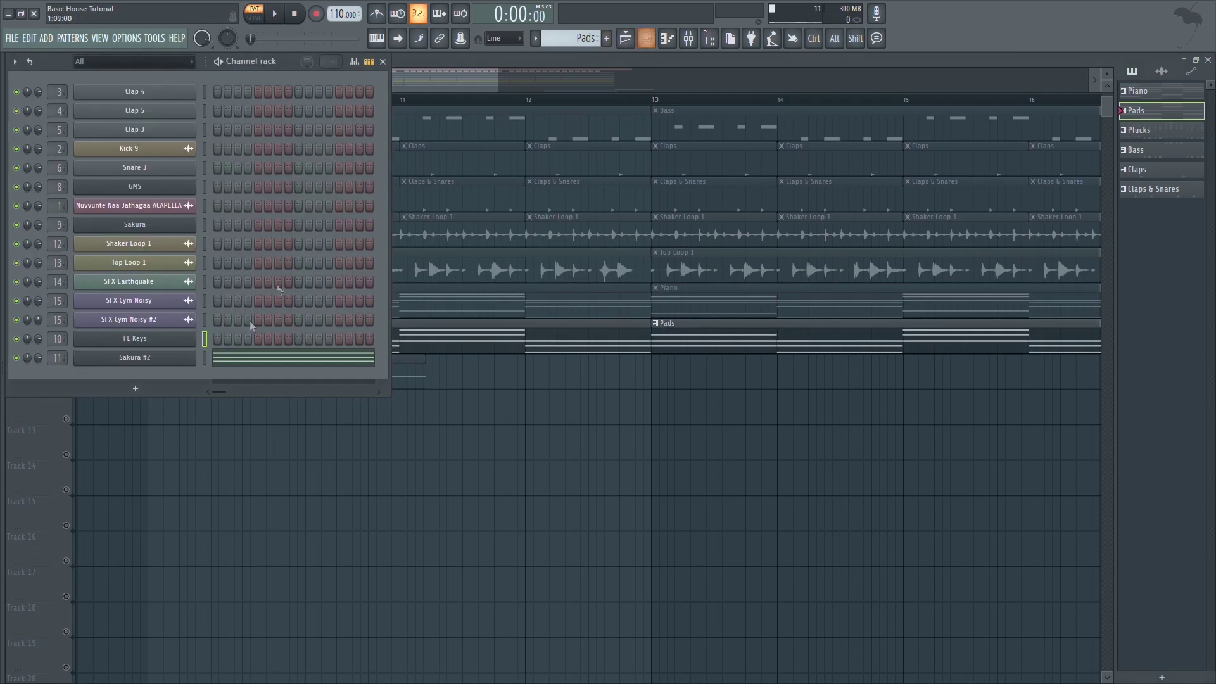
- Open the Sakura #2 instrument to examine its pad preset, play the Pads pattern, close the instrument and stop playback
{"action": "left_click", "coordinate": [137, 358]}
{"action": "left_click_drag", "start_coordinate": [331, 128], "coordinate": [709, 114]}
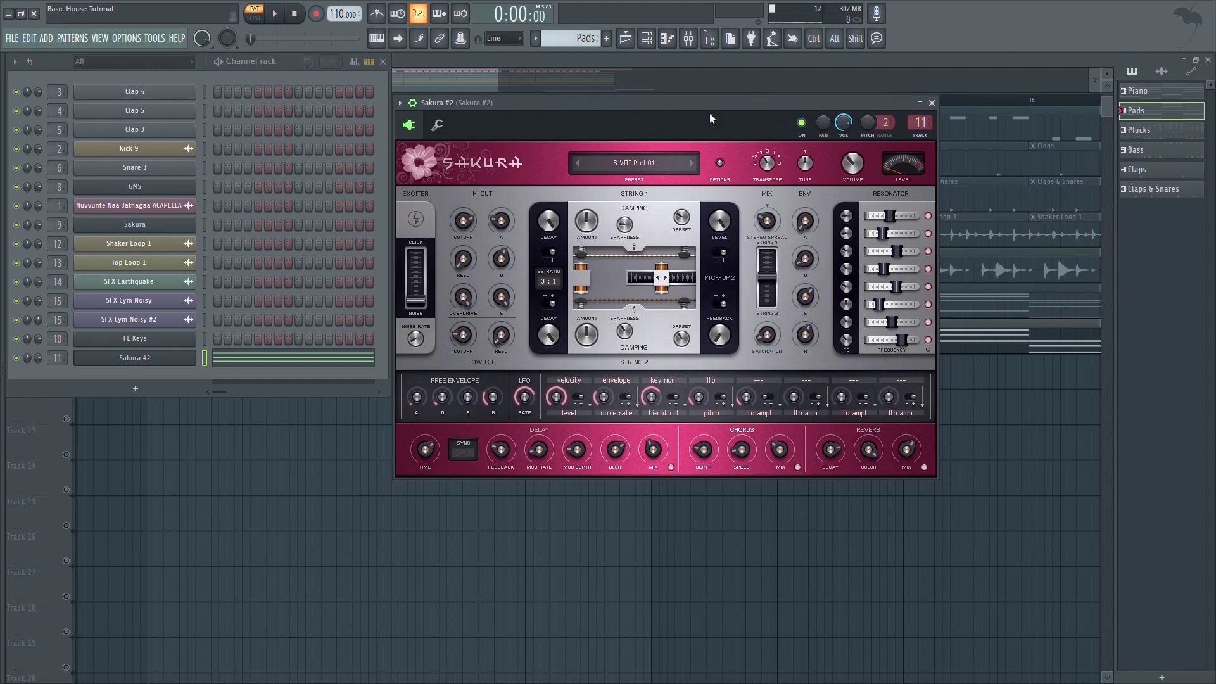
{"action": "left_click", "coordinate": [220, 62]}
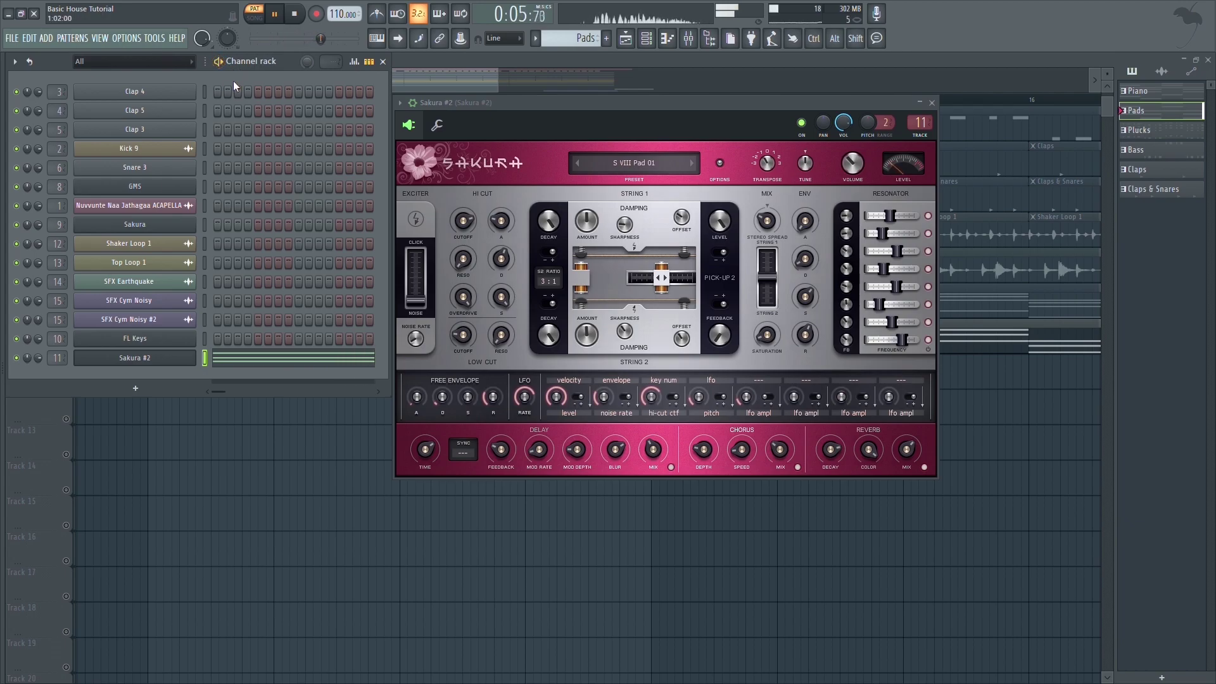
{"action": "left_click", "coordinate": [933, 102]}
{"action": "key", "text": "space"}
- Examine Fruity parametric EQ 2 and Fruity Reeverb 2 on the Sakura #2 mixer insert and close them with the mixer
{"action": "left_click", "coordinate": [687, 38]}
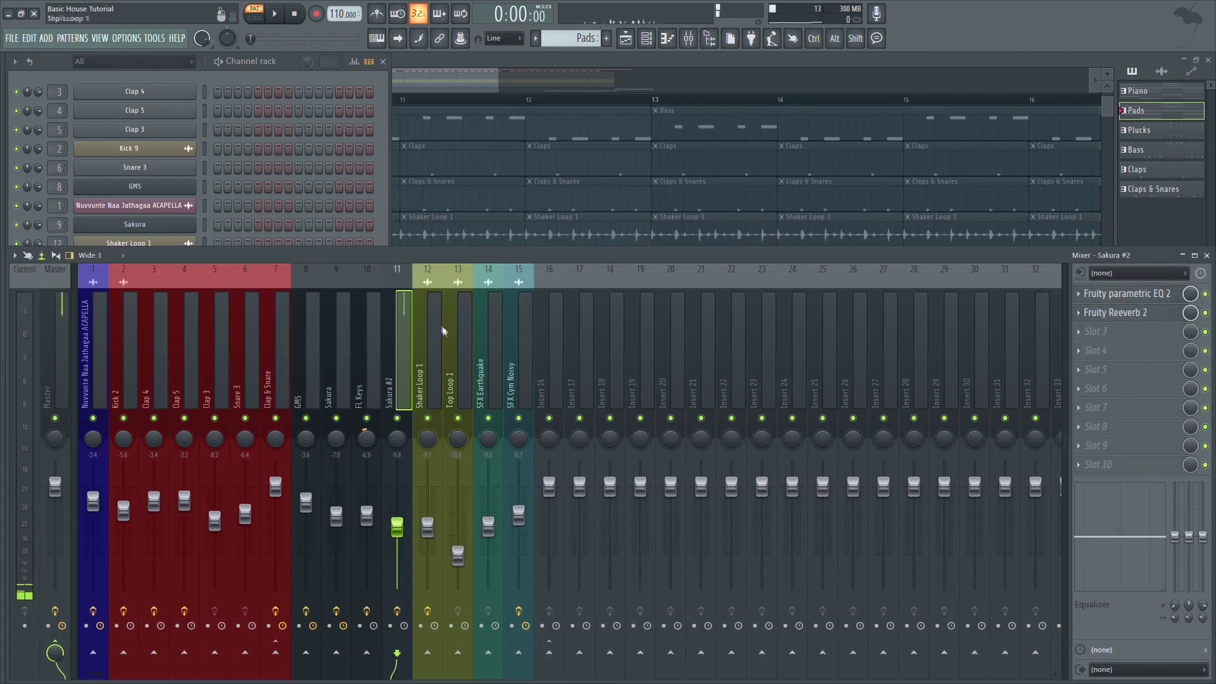
{"action": "left_click", "coordinate": [1153, 294]}
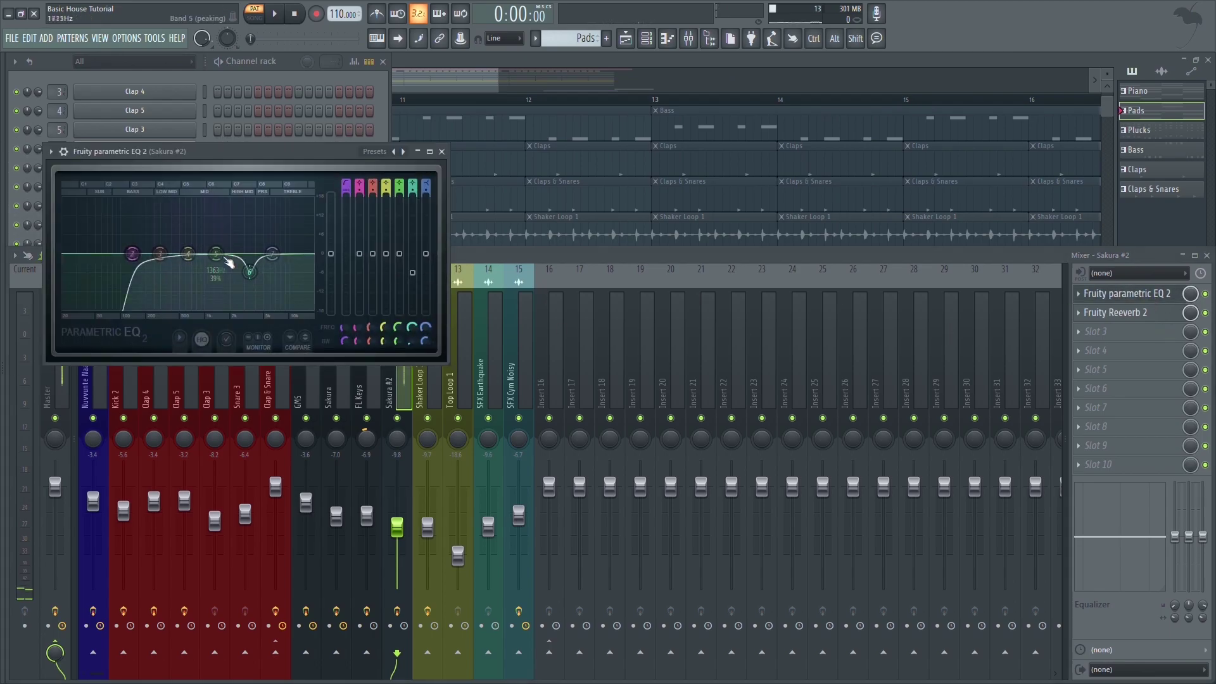
{"action": "left_click", "coordinate": [1114, 313]}
{"action": "left_click_drag", "start_coordinate": [230, 168], "coordinate": [592, 179]}
{"action": "left_click", "coordinate": [314, 156]}
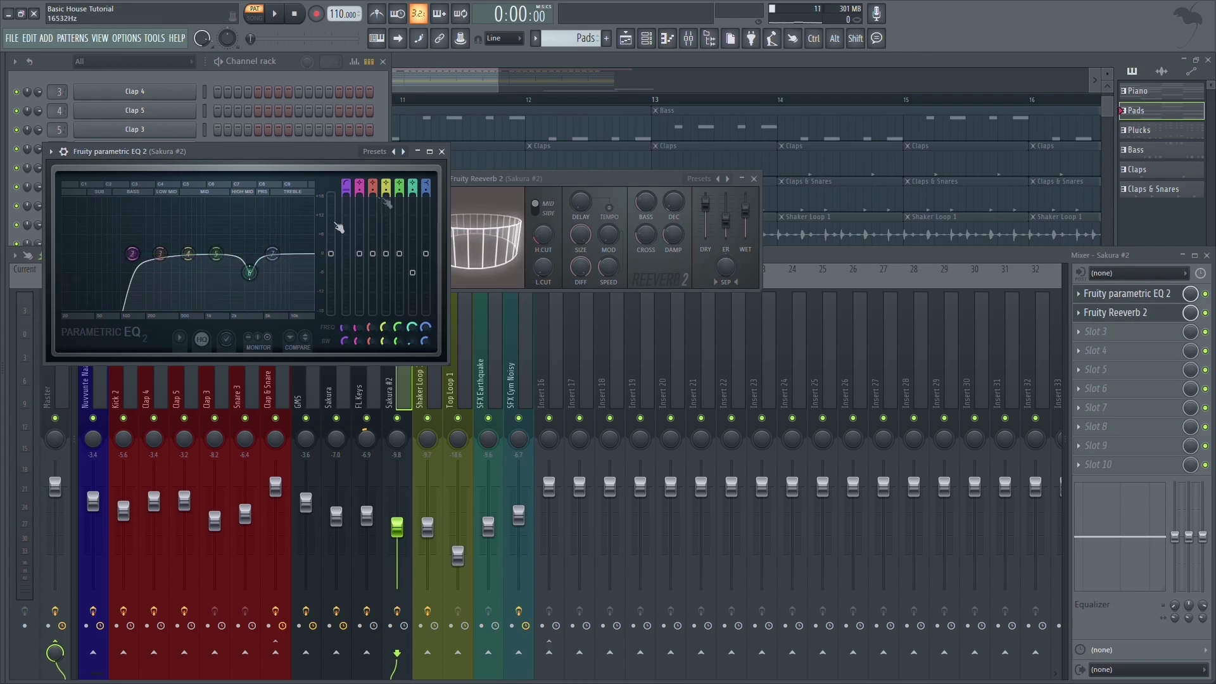
{"action": "left_click", "coordinate": [442, 152]}
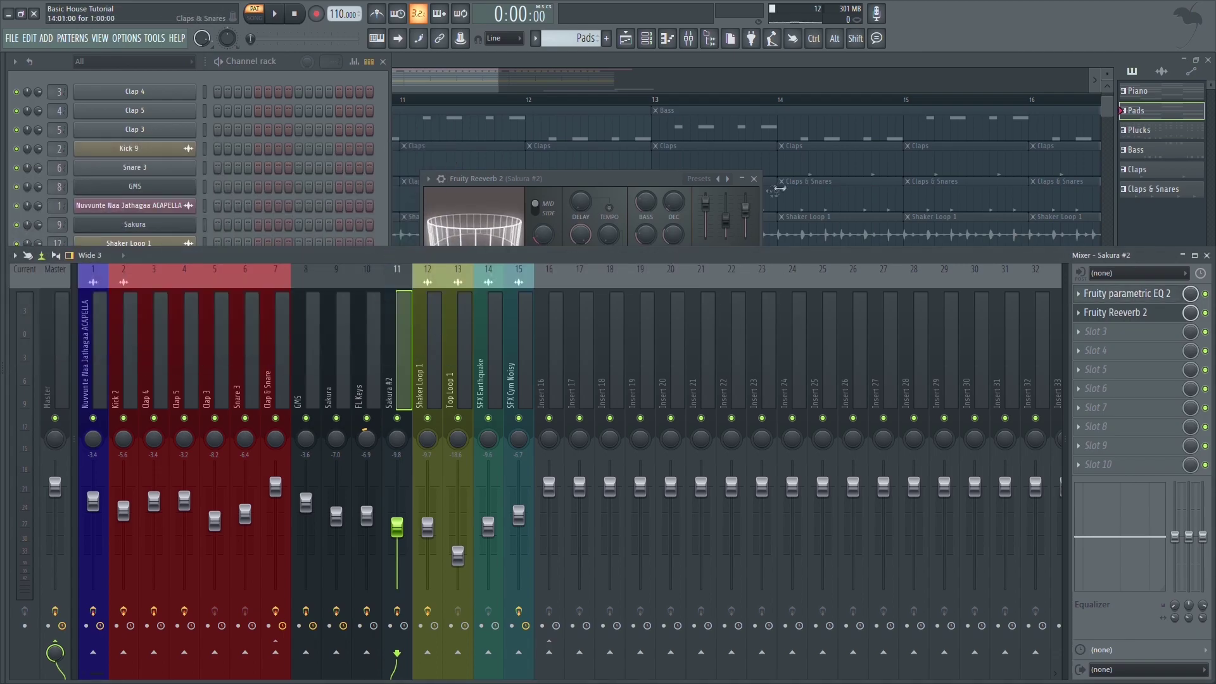
{"action": "left_click", "coordinate": [754, 179]}
{"action": "left_click", "coordinate": [1207, 256]}
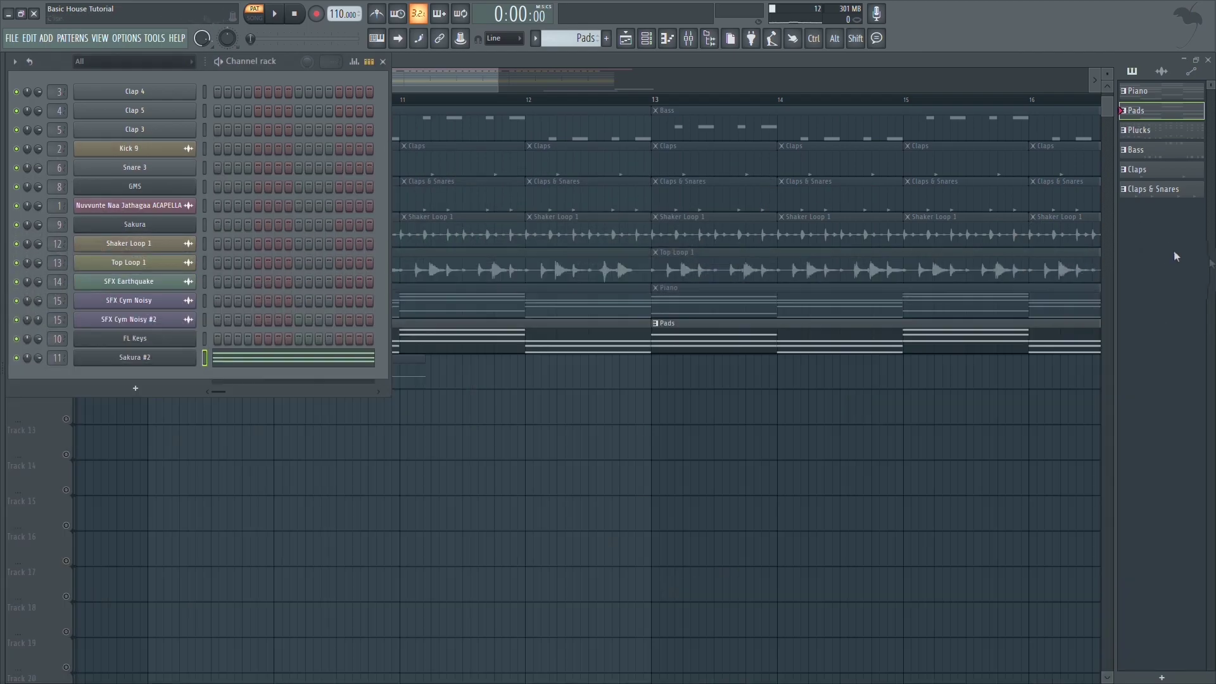
- Solo the Shaker Loop 1 track in the playlist and play the song from bar 9 to hear it
{"action": "left_click", "coordinate": [606, 102]}
{"action": "scroll", "coordinate": [458, 236], "scroll_direction": "up", "scroll_amount": 3}
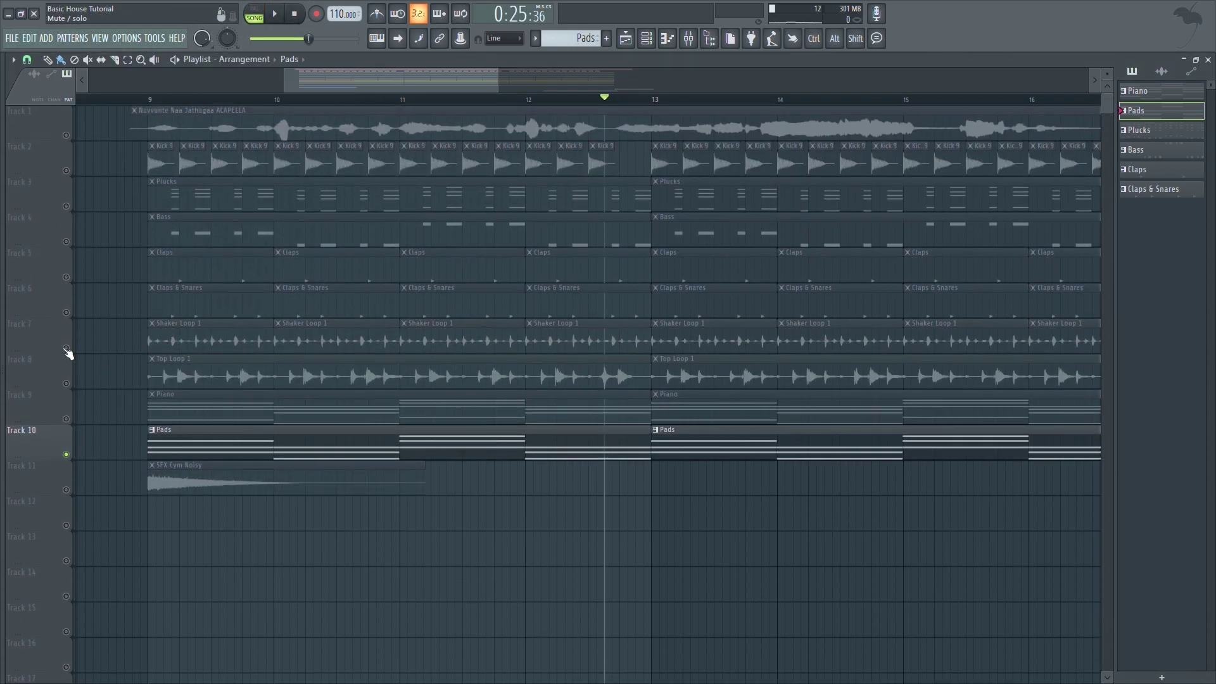
{"action": "left_click", "coordinate": [67, 349]}
{"action": "left_click", "coordinate": [150, 97]}
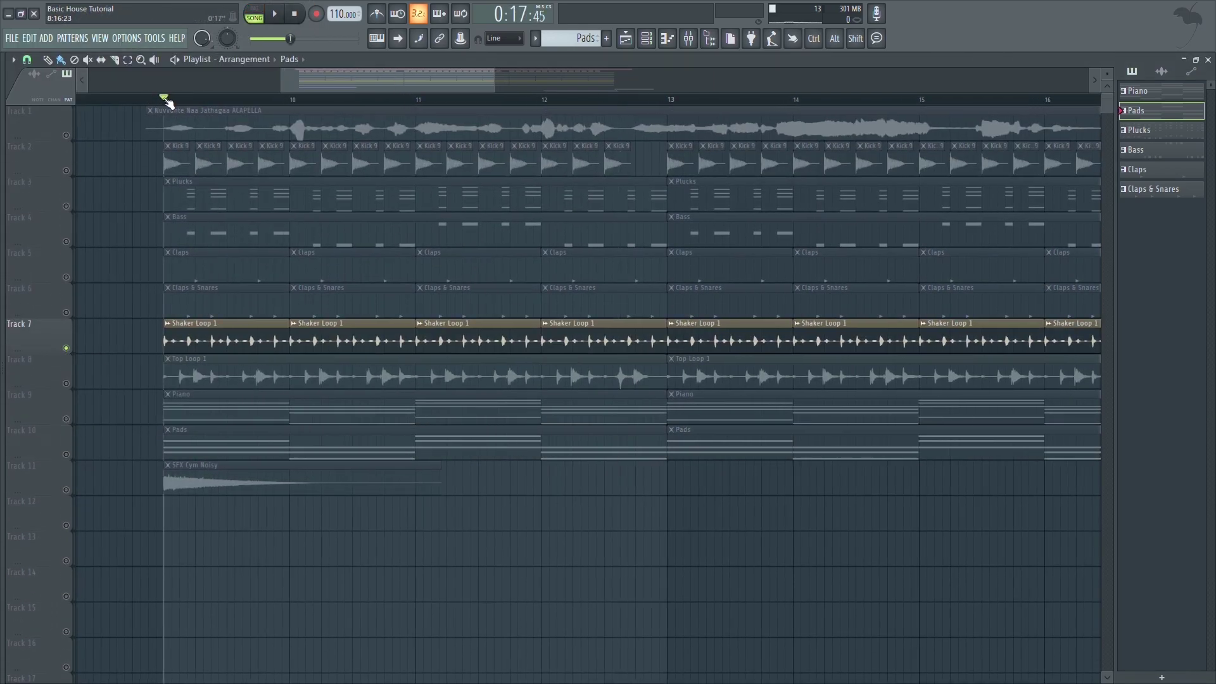
{"action": "key", "text": "space"}
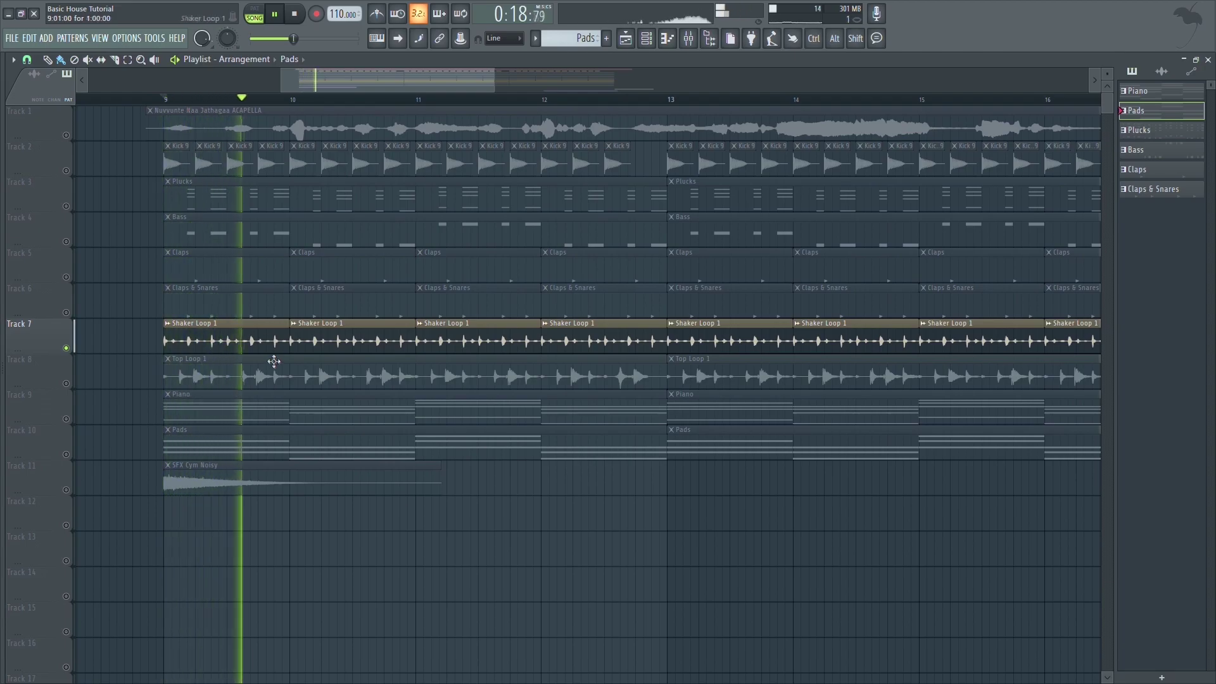
{"action": "left_click", "coordinate": [257, 352]}
- Stop playback, examine Fruity Reeverb 2 on the Shaker Loop 1 mixer insert and close it with the mixer
{"action": "left_click", "coordinate": [688, 38]}
{"action": "key", "text": "space"}
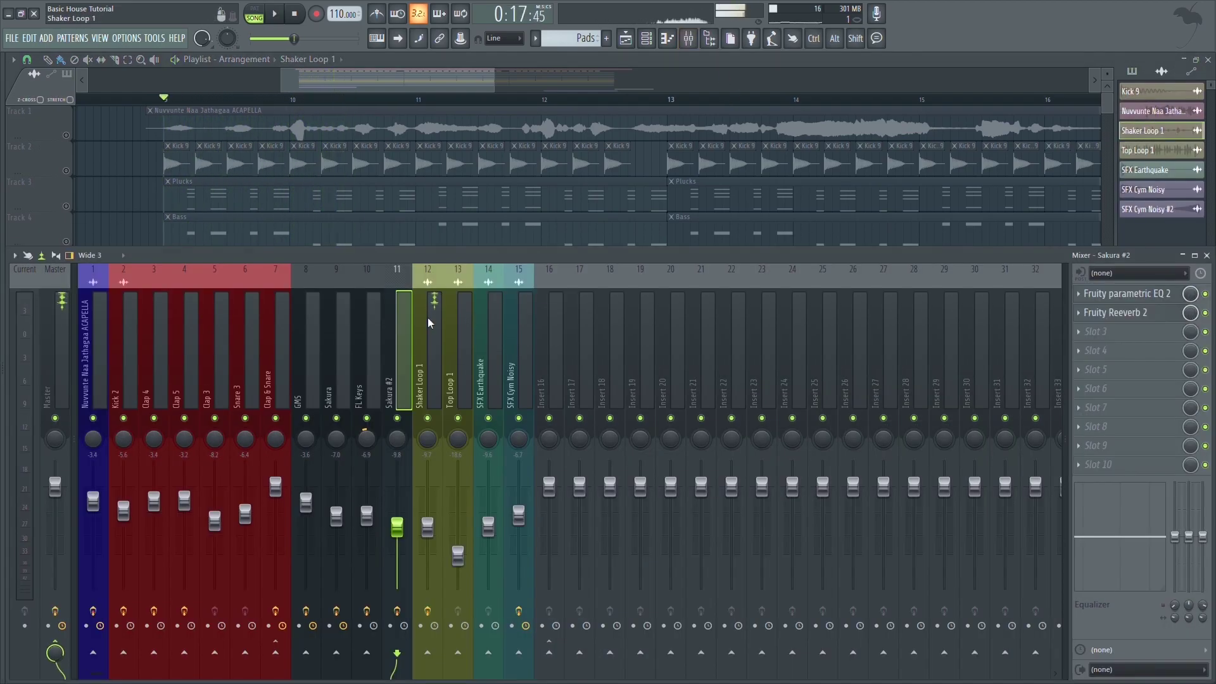
{"action": "left_click", "coordinate": [428, 318]}
{"action": "left_click", "coordinate": [1148, 295]}
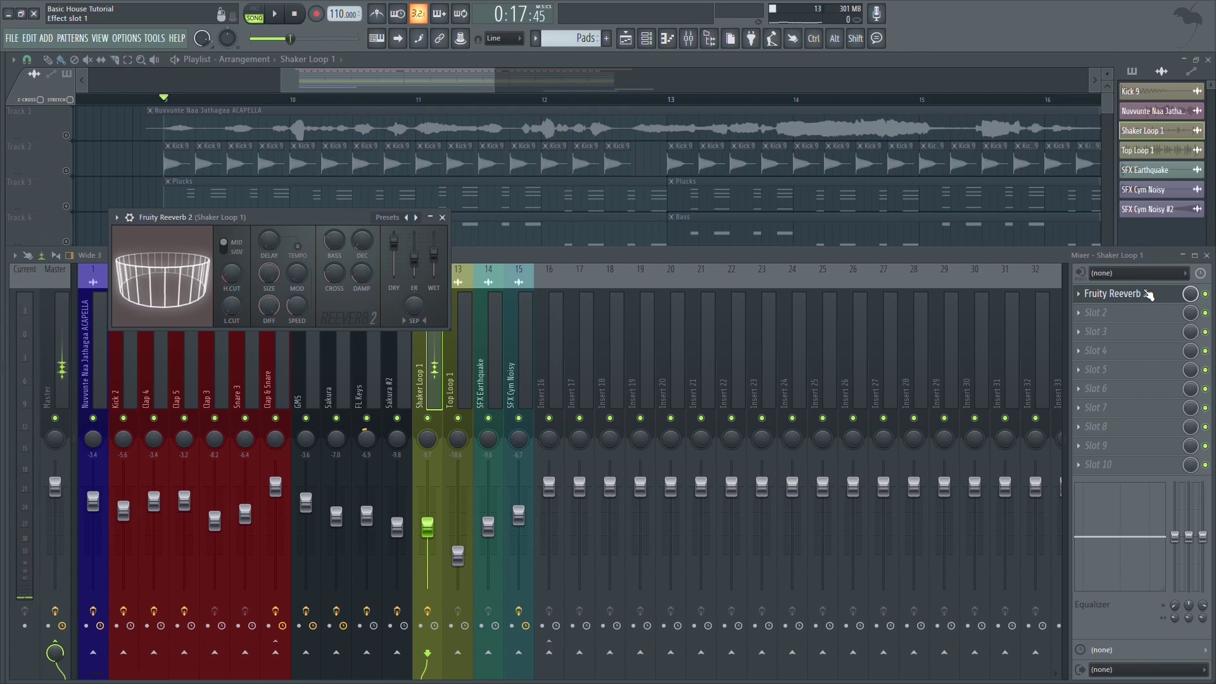
{"action": "left_click", "coordinate": [1148, 295]}
{"action": "key", "text": "F9"}
- Solo the Top Loop 1 track, play it from bar 9 and check its mixer insert for effects
{"action": "left_click", "coordinate": [65, 384]}
{"action": "left_click", "coordinate": [66, 348]}
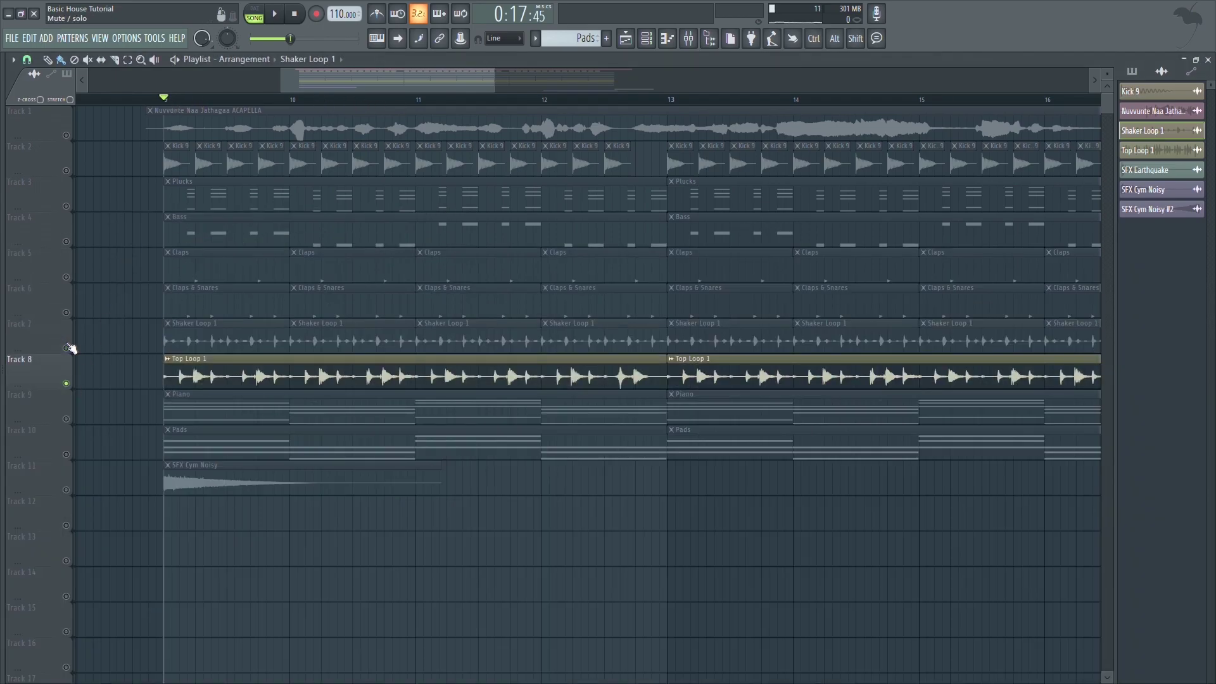
{"action": "key", "text": "space"}
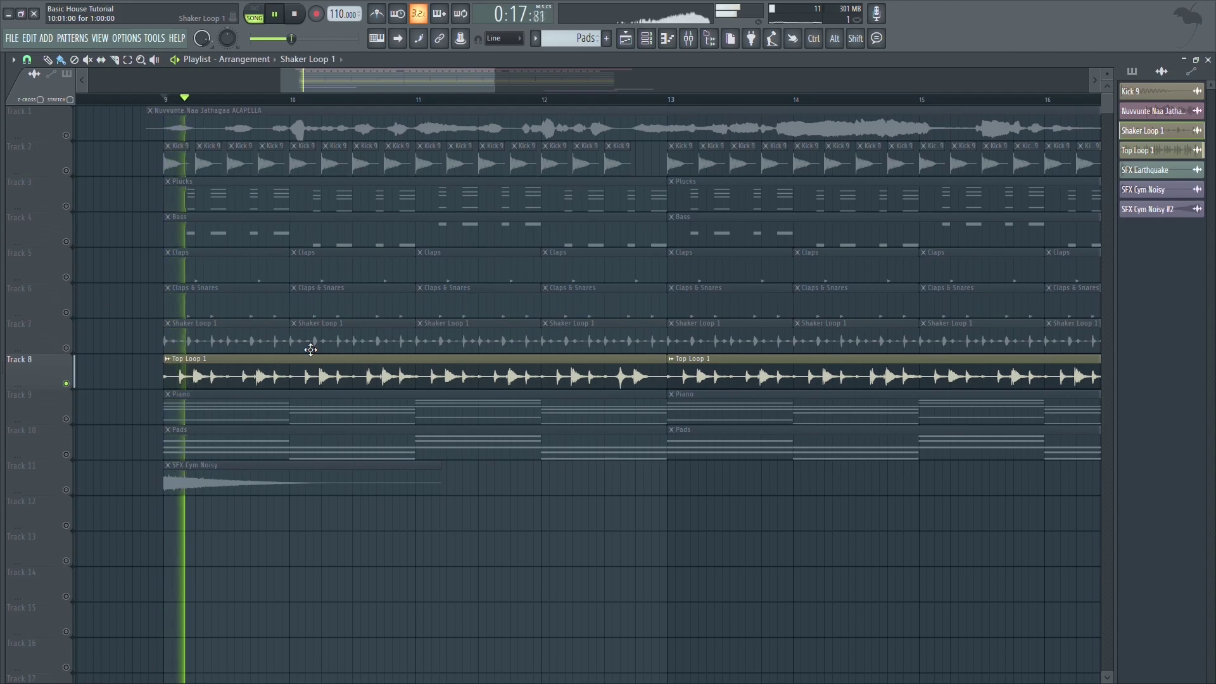
{"action": "left_click", "coordinate": [685, 43]}
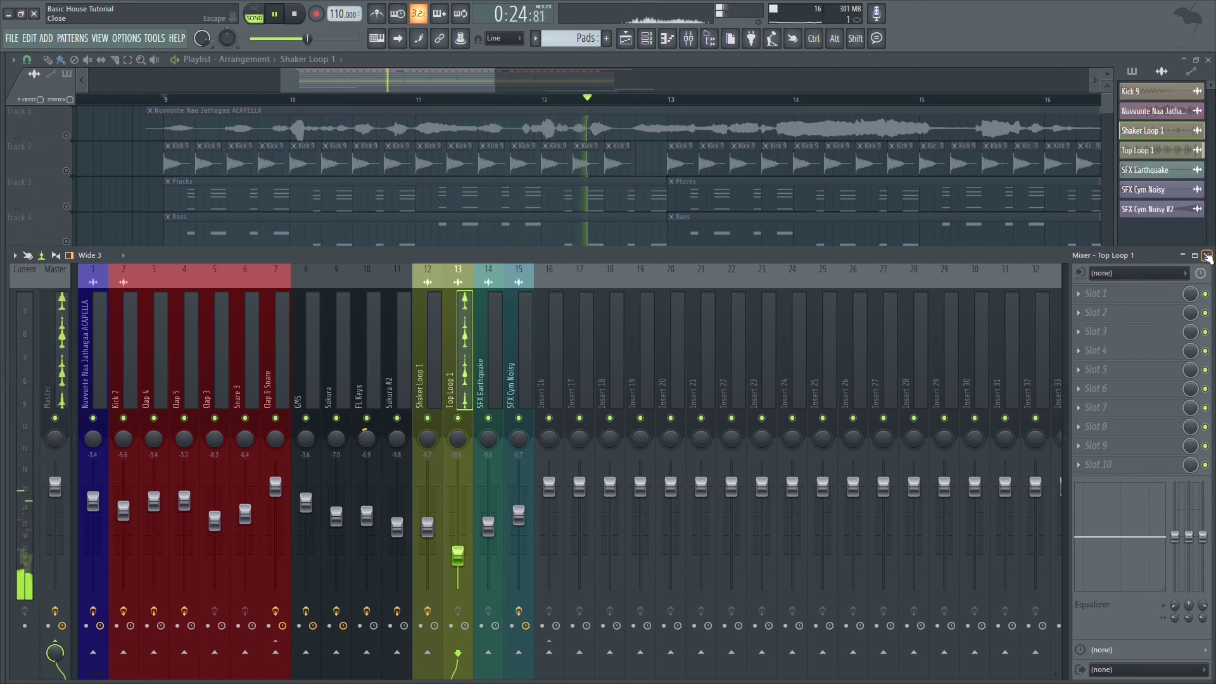
{"action": "left_click", "coordinate": [1207, 255]}
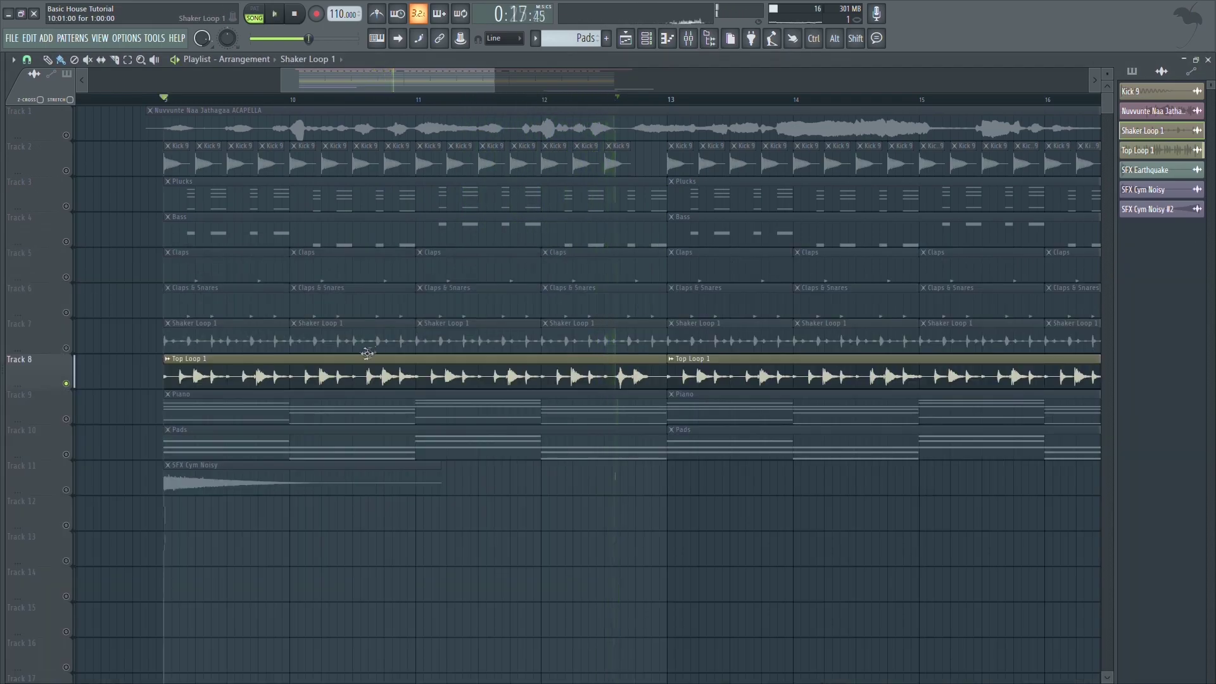
- Solo the SFX Cym Noisy track in the playlist and play it from bar 9
{"action": "scroll", "coordinate": [244, 362], "scroll_direction": "down", "scroll_amount": 2}
{"action": "left_click", "coordinate": [71, 420]}
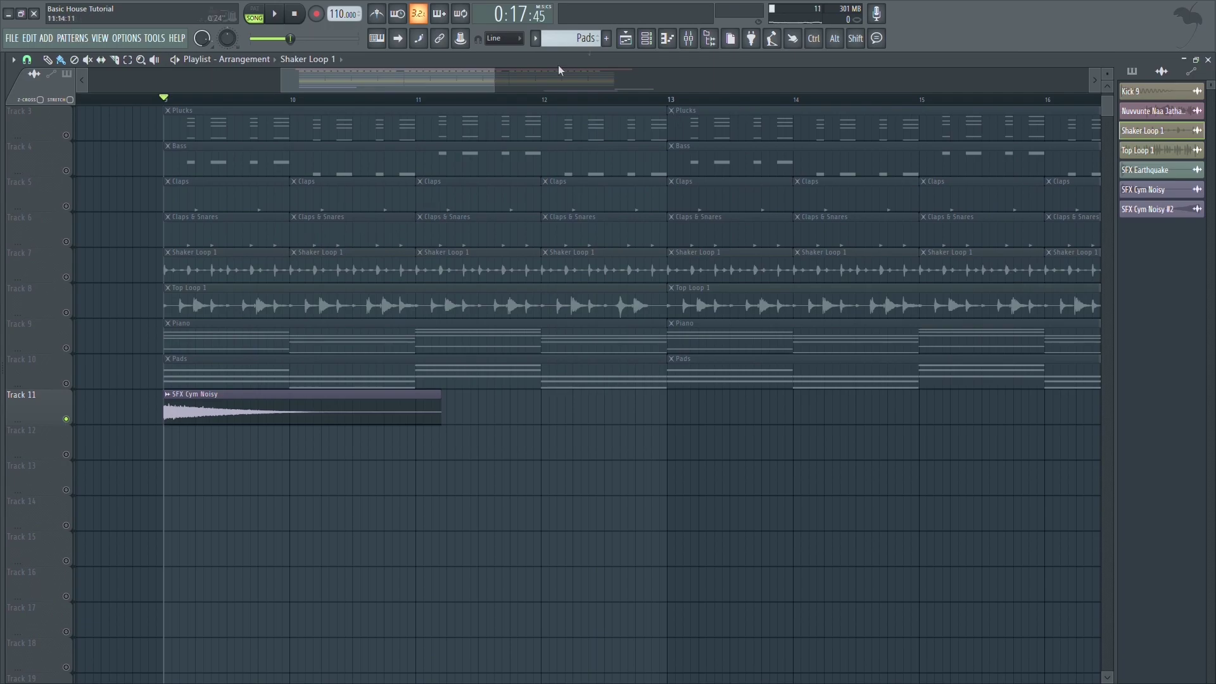
{"action": "key", "text": "space"}
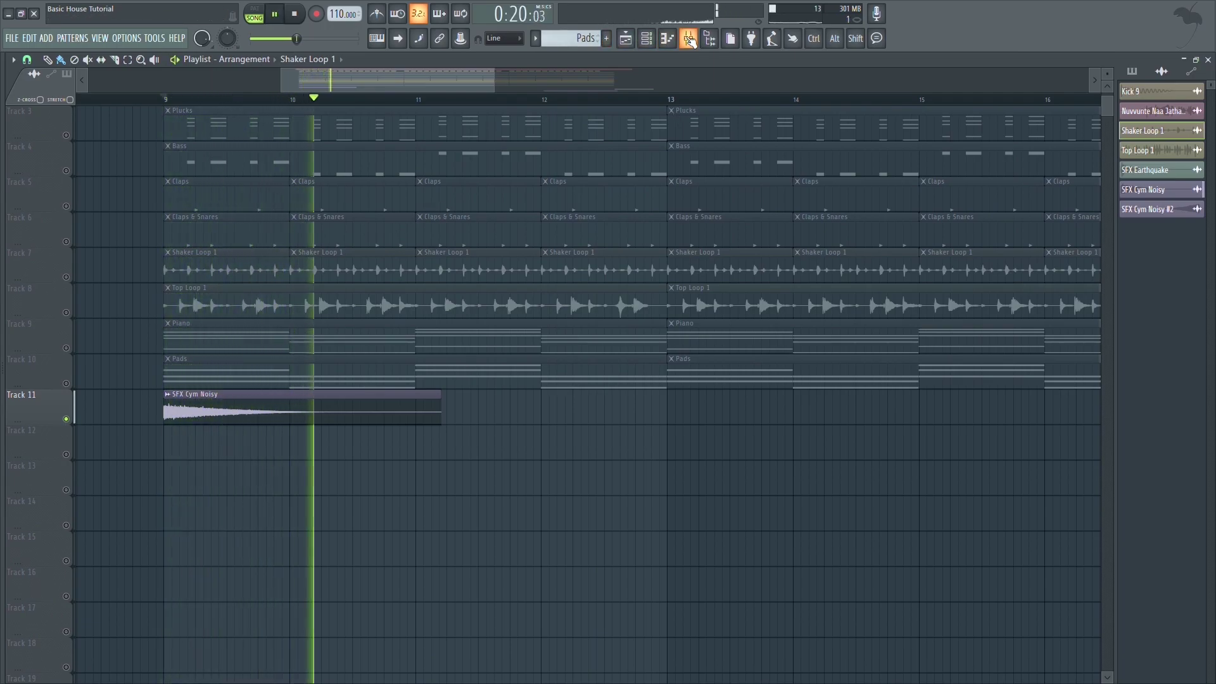
- Stop playback, examine the Gross Beat settings on the SFX Cym Noisy mixer insert and close the effect
{"action": "left_click", "coordinate": [689, 39]}
{"action": "key", "text": "space"}
{"action": "left_click", "coordinate": [526, 345]}
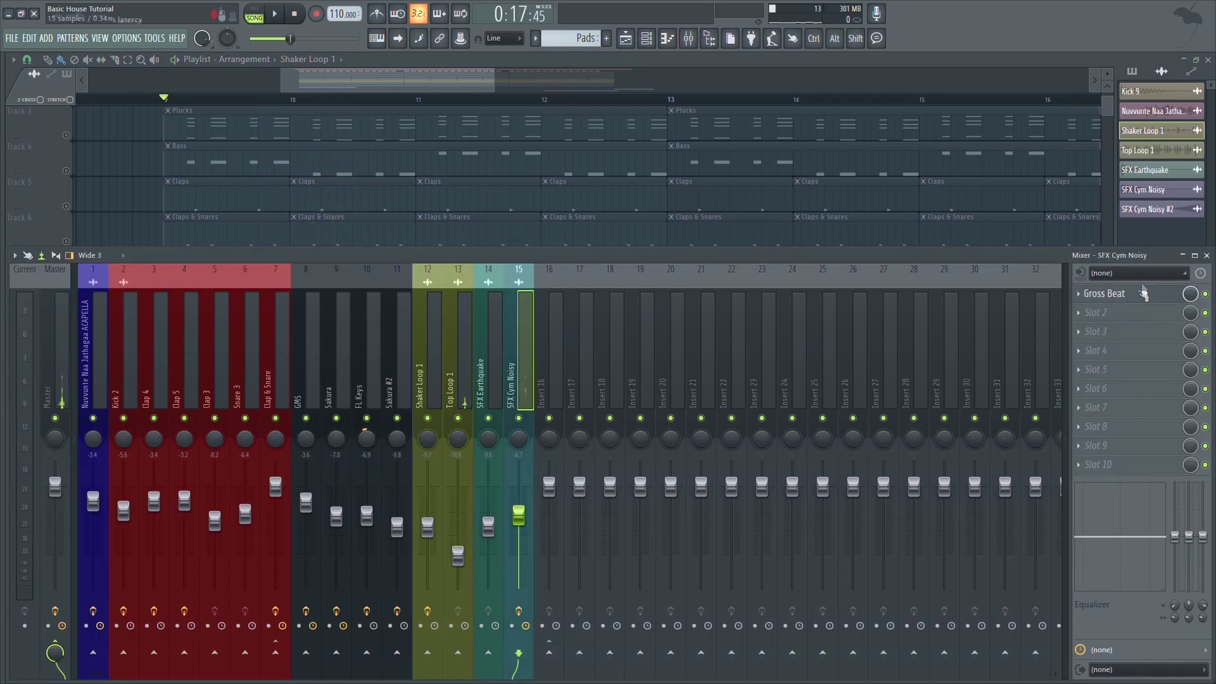
{"action": "left_click", "coordinate": [1144, 294]}
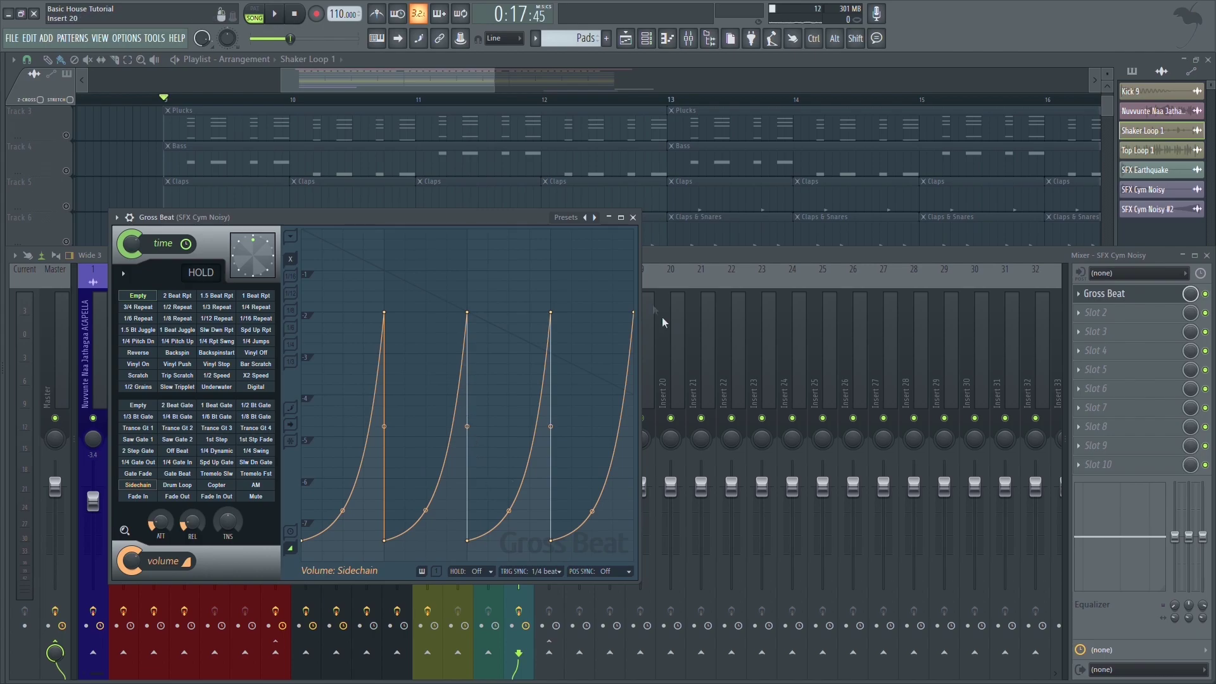
{"action": "left_click", "coordinate": [633, 218]}
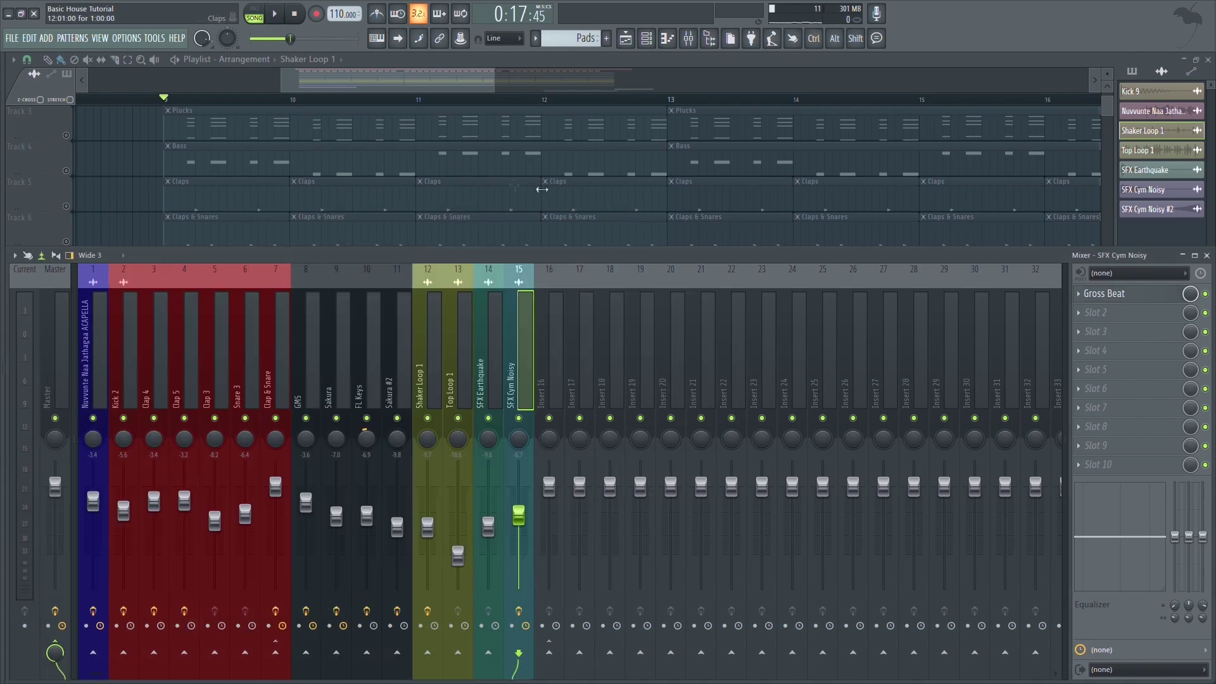
- Return to the playlist, locate the SFX Cym Noisy #2 clip ending near bar 21 and solo its track
{"action": "scroll", "coordinate": [569, 157], "scroll_direction": "down", "scroll_amount": 5}
{"action": "left_click", "coordinate": [730, 114]}
{"action": "left_click", "coordinate": [735, 100]}
{"action": "scroll", "coordinate": [814, 312], "scroll_direction": "down", "scroll_amount": 5}
{"action": "scroll", "coordinate": [815, 313], "scroll_direction": "up", "scroll_amount": 3}
{"action": "left_click", "coordinate": [540, 310]}
{"action": "left_click", "coordinate": [66, 245]}
{"action": "scroll", "coordinate": [432, 277], "scroll_direction": "down", "scroll_amount": 5}
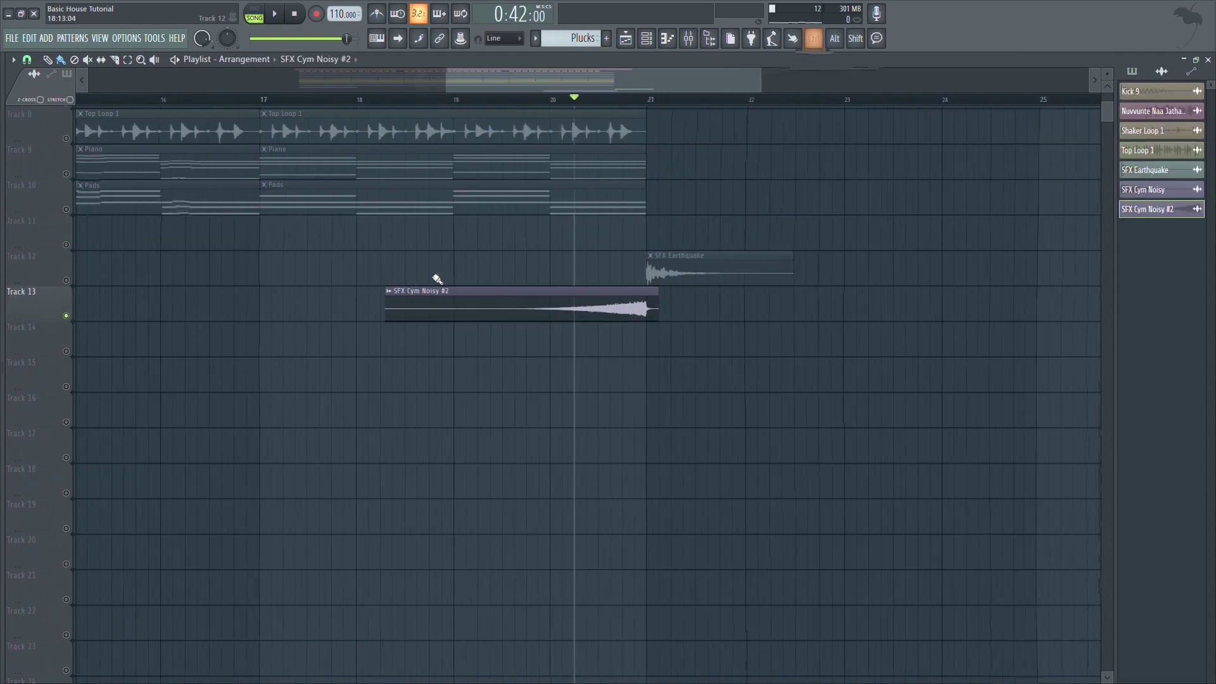
- Enable the SFX Cym Noisy track for comparison and examine the Reverse setting in the SFX Cym Noisy #2 sample settings
{"action": "left_click", "coordinate": [317, 239]}
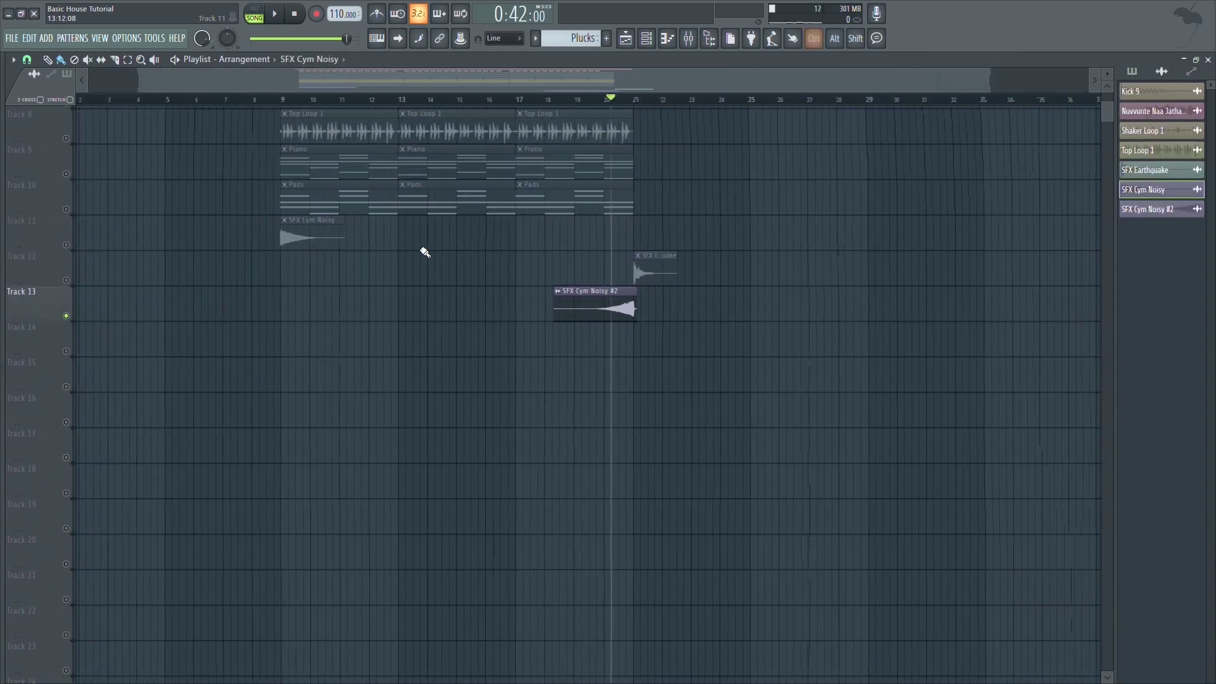
{"action": "scroll", "coordinate": [420, 253], "scroll_direction": "up", "scroll_amount": 3}
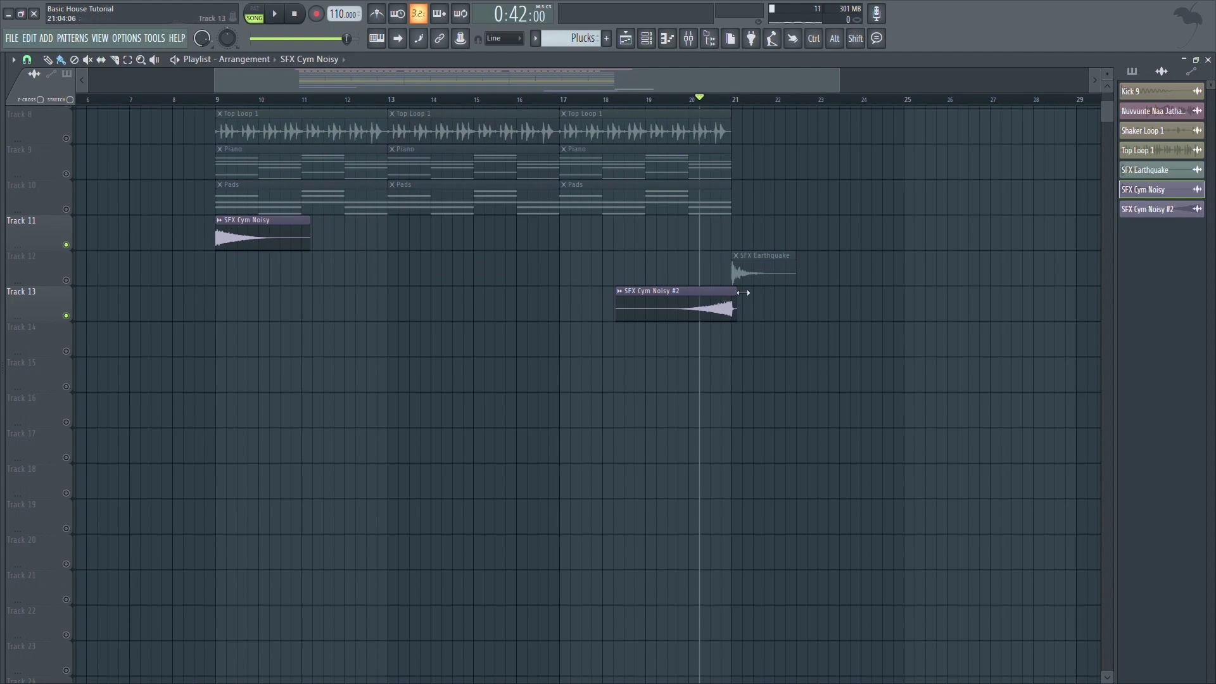
{"action": "double_click", "coordinate": [688, 293]}
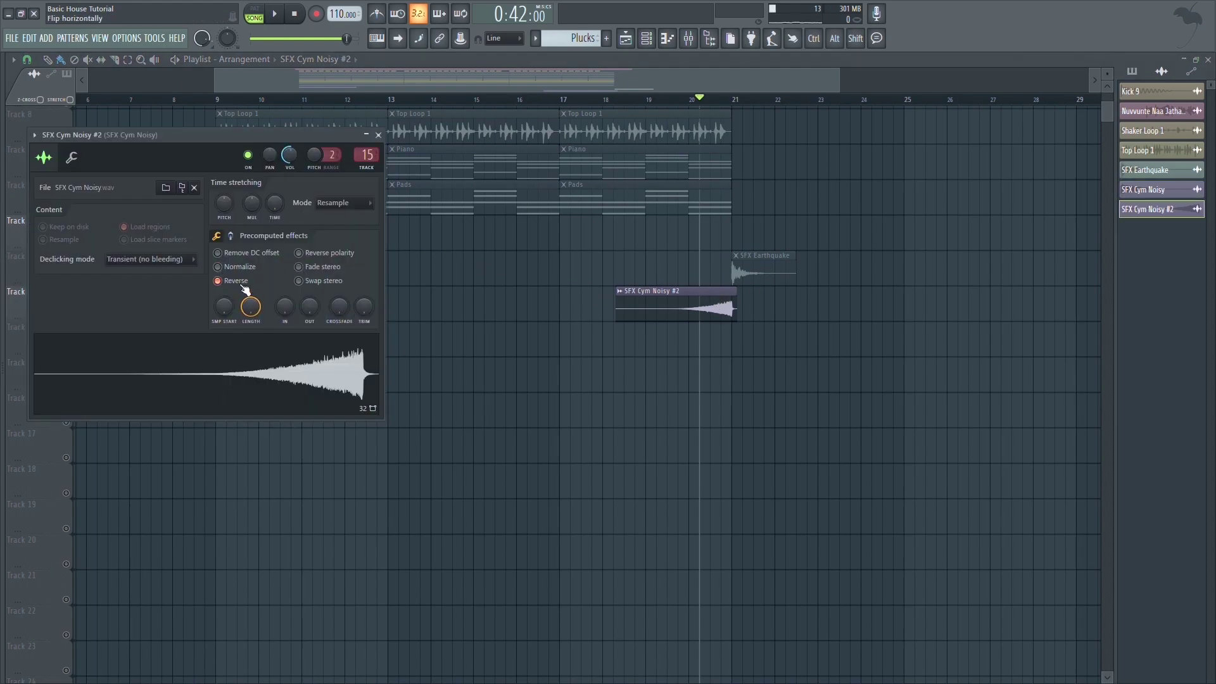
{"action": "left_click", "coordinate": [379, 135]}
- Play the SFX Cym Noisy #2 clip from just after bar 19 and stop at its end
{"action": "scroll", "coordinate": [792, 271], "scroll_direction": "up", "scroll_amount": 3}
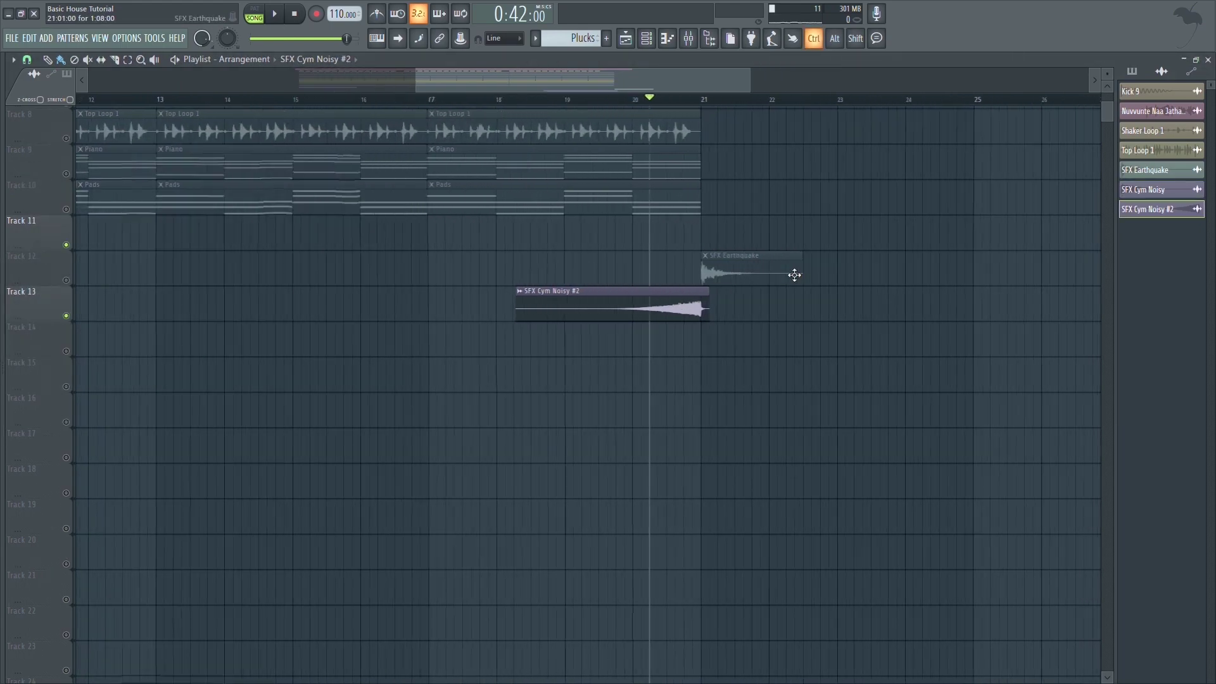
{"action": "left_click", "coordinate": [536, 100]}
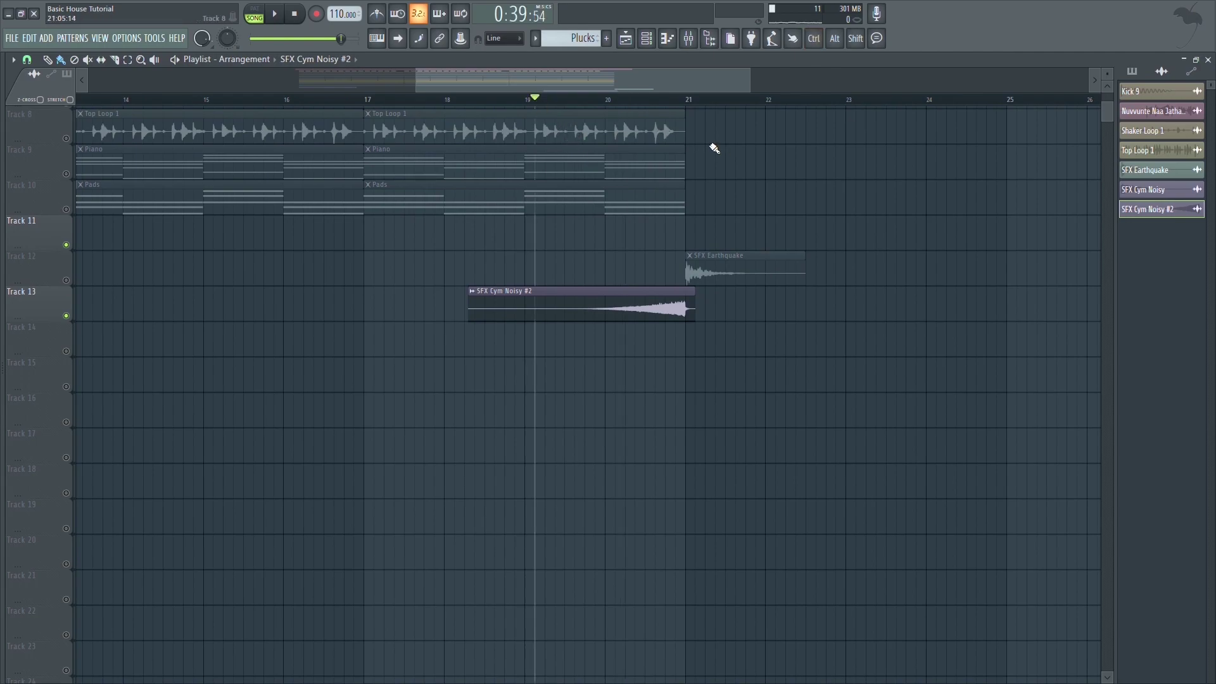
{"action": "key", "text": "space"}
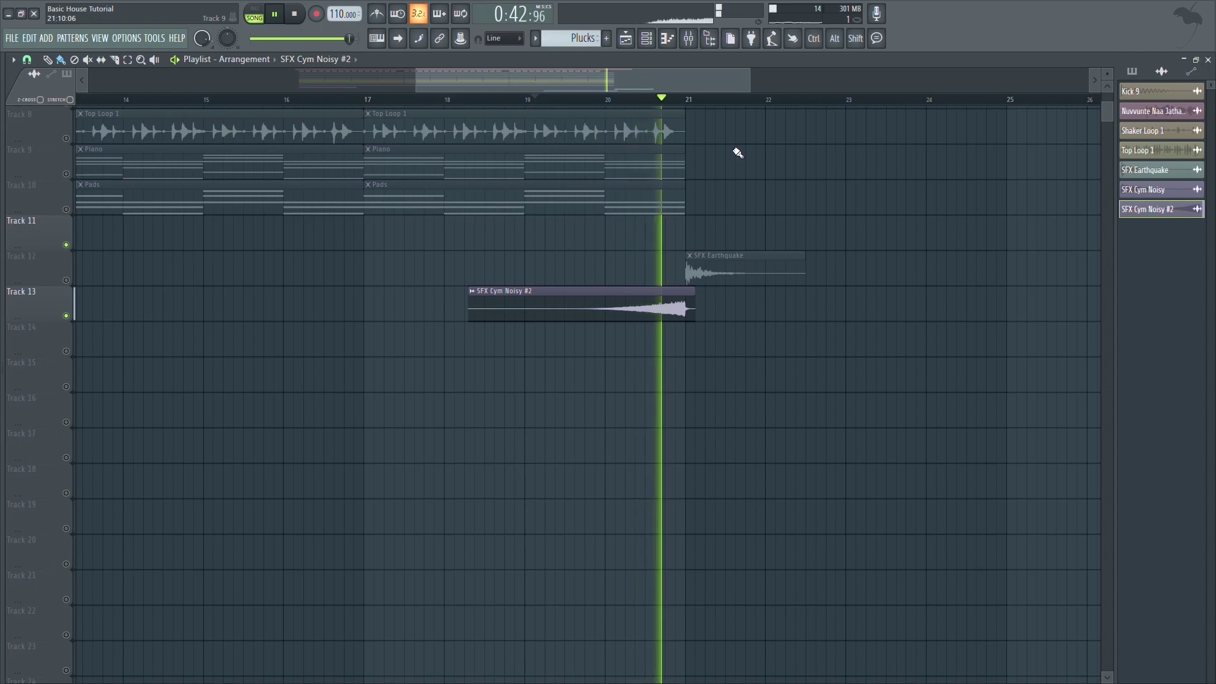
{"action": "key", "text": "space"}
- Enable the SFX Earthquake track and play it from bar 21
{"action": "scroll", "coordinate": [793, 190], "scroll_direction": "up", "scroll_amount": 4, "text": "ctrl"}
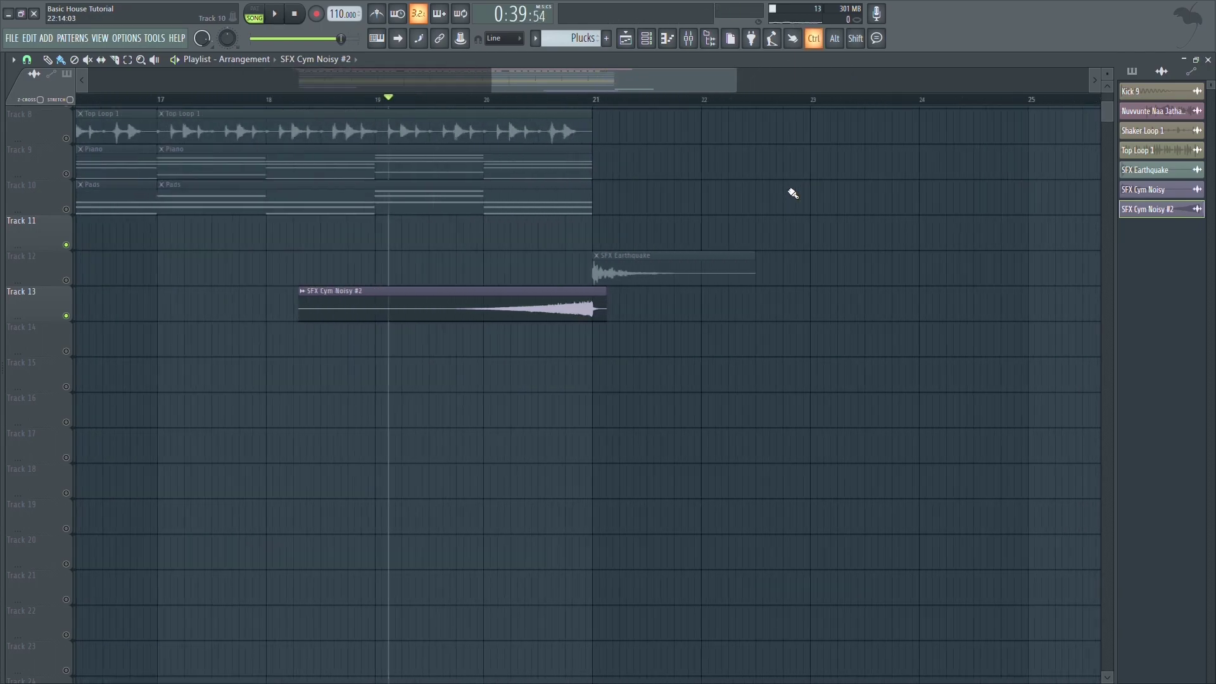
{"action": "scroll", "coordinate": [531, 117], "scroll_direction": "up", "scroll_amount": 1}
{"action": "left_click", "coordinate": [521, 99]}
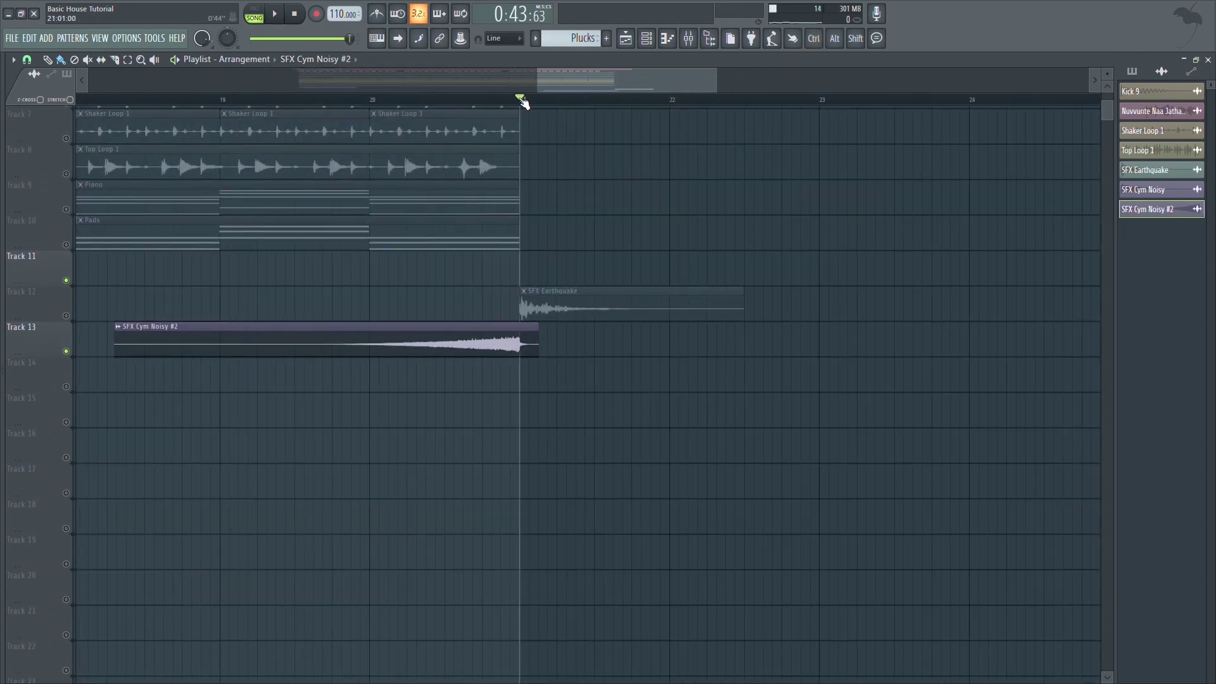
{"action": "left_click", "coordinate": [67, 316]}
{"action": "key", "text": "space"}
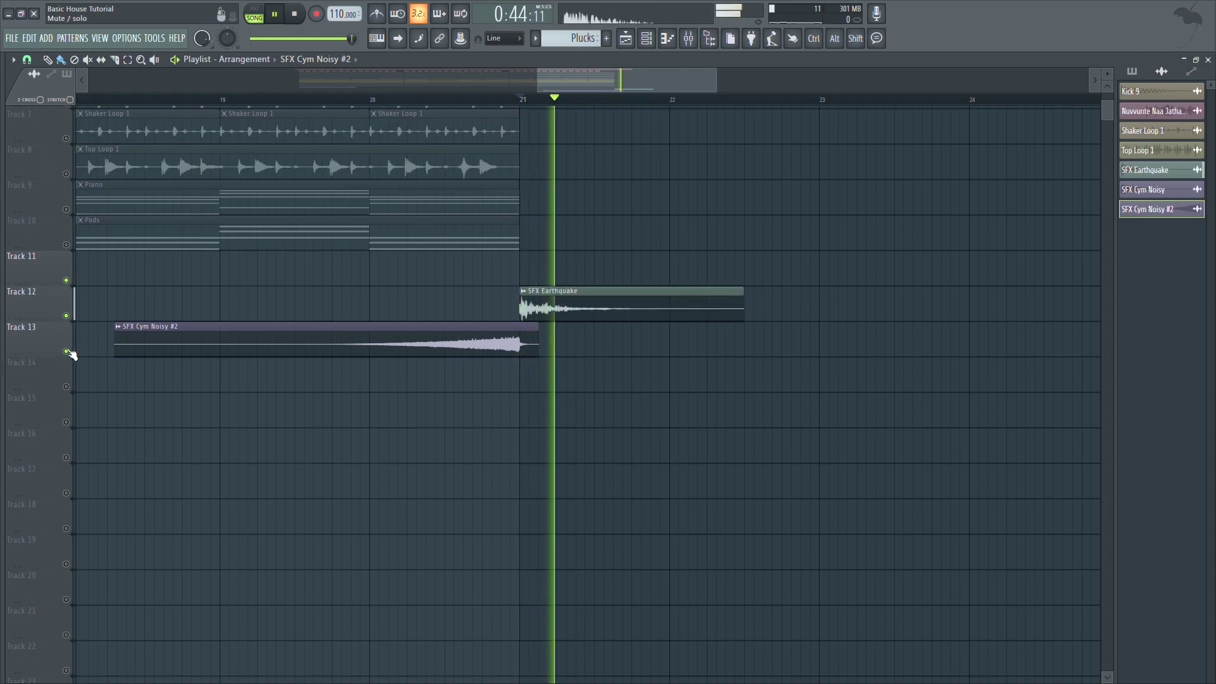
- Stop playback and turn off the solo so every playlist track plays again
{"action": "scroll", "coordinate": [997, 288], "scroll_direction": "up", "scroll_amount": 6}
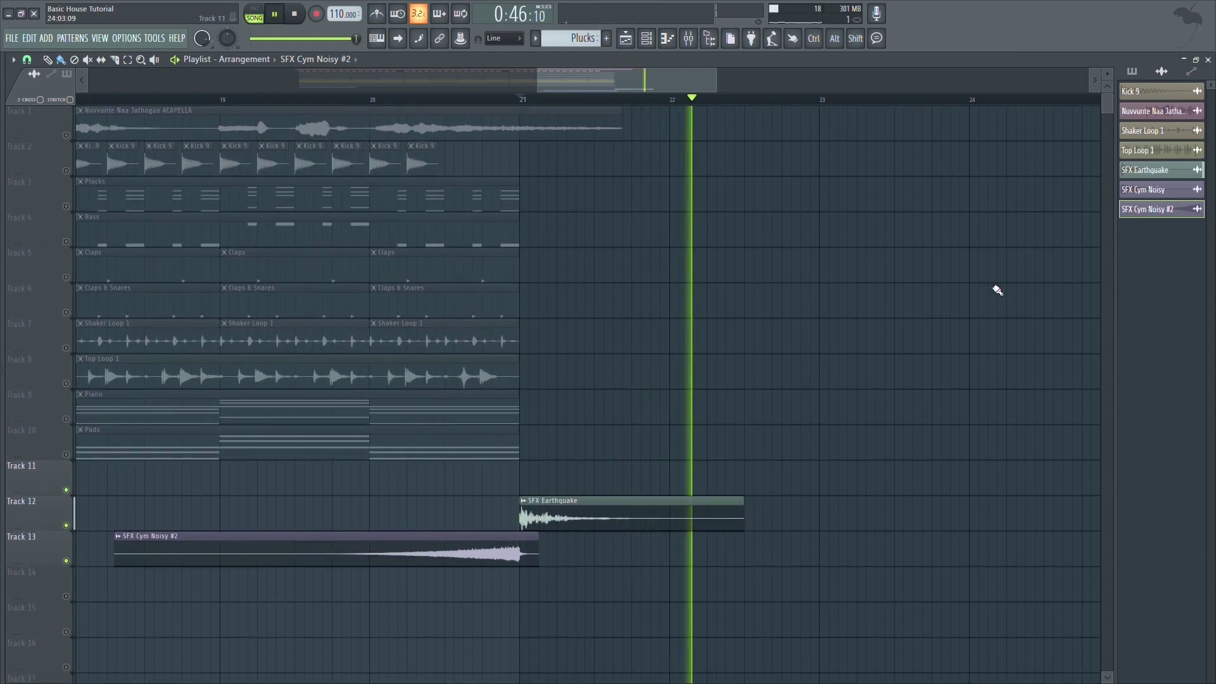
{"action": "key", "text": "space"}
{"action": "scroll", "coordinate": [997, 290], "scroll_direction": "down", "scroll_amount": 5}
{"action": "scroll", "coordinate": [988, 289], "scroll_direction": "down", "scroll_amount": 2}
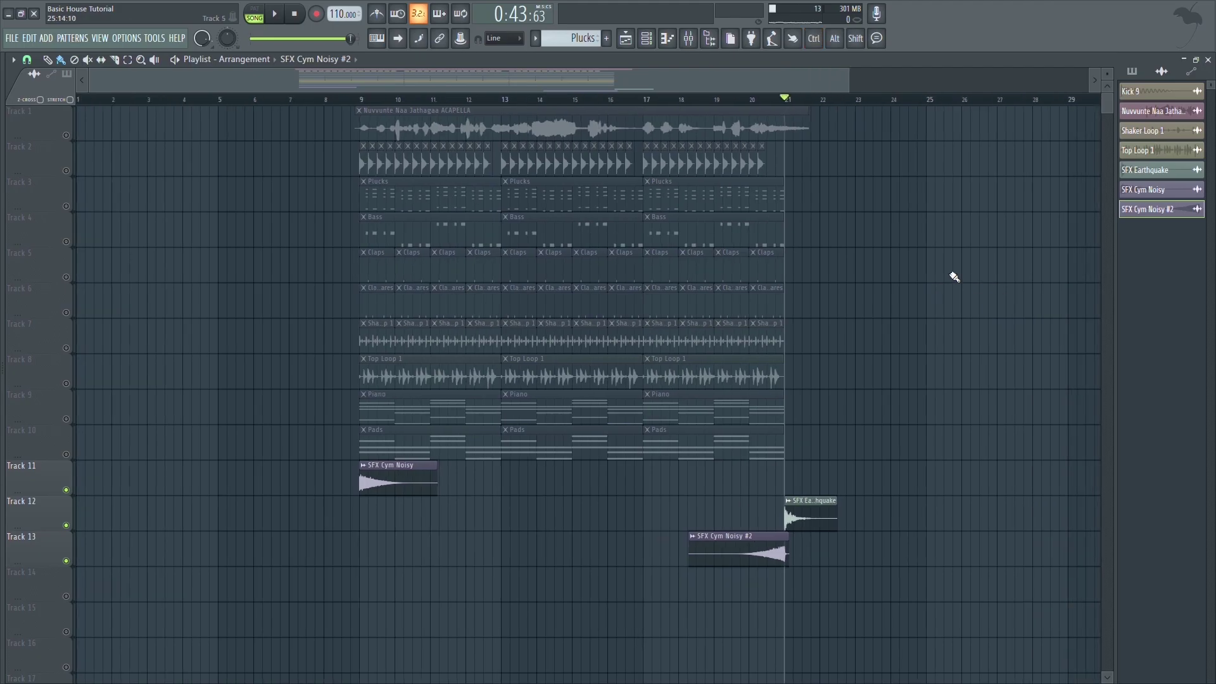
{"action": "left_click", "coordinate": [66, 135]}
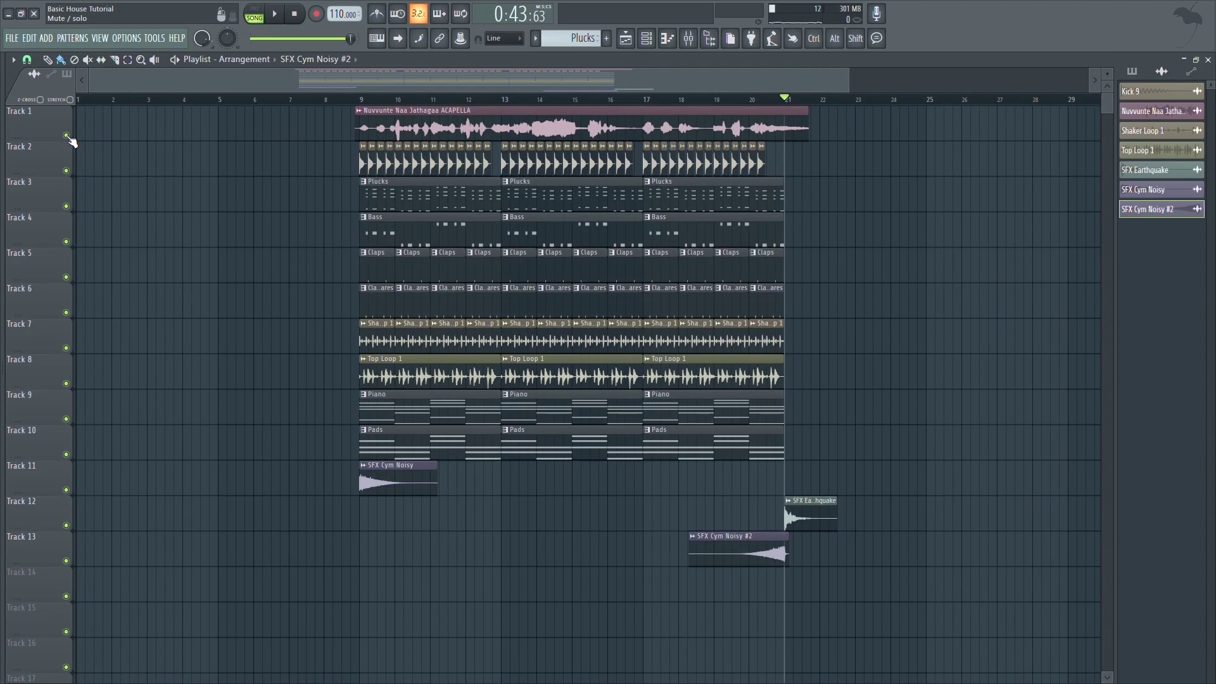
- Play the full arrangement from bar 9 through the SFX Earthquake clip, stop and return the playhead to bar 9
{"action": "left_click", "coordinate": [360, 101]}
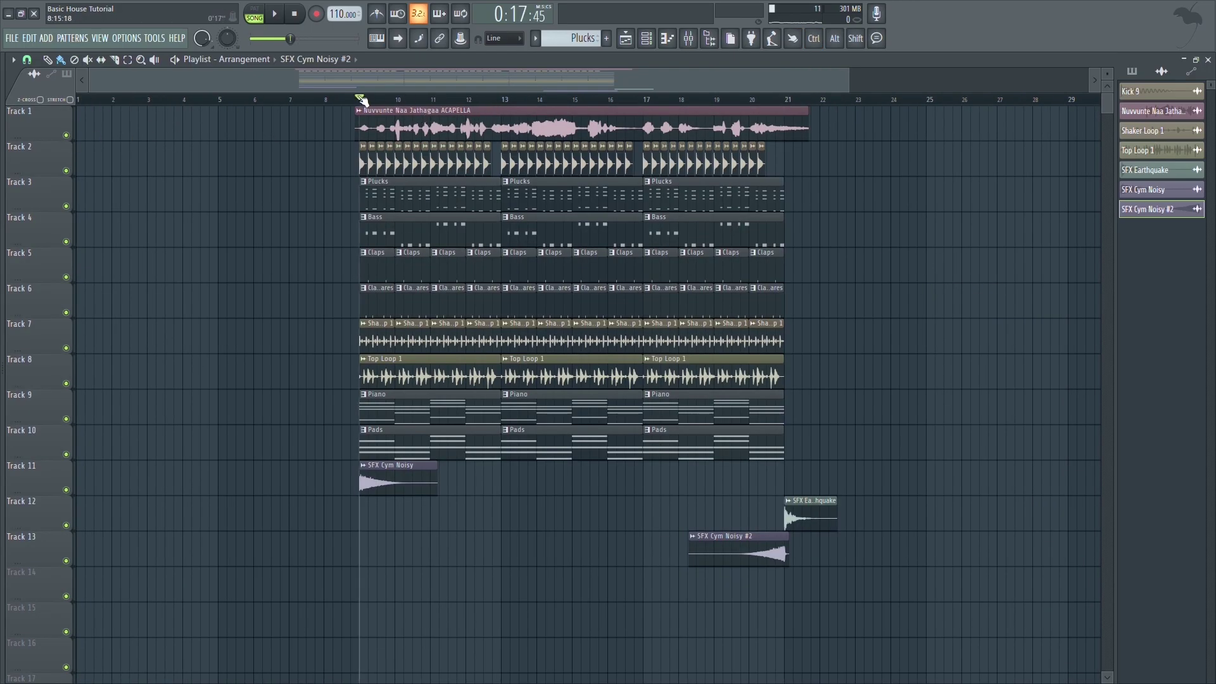
{"action": "key", "text": "space"}
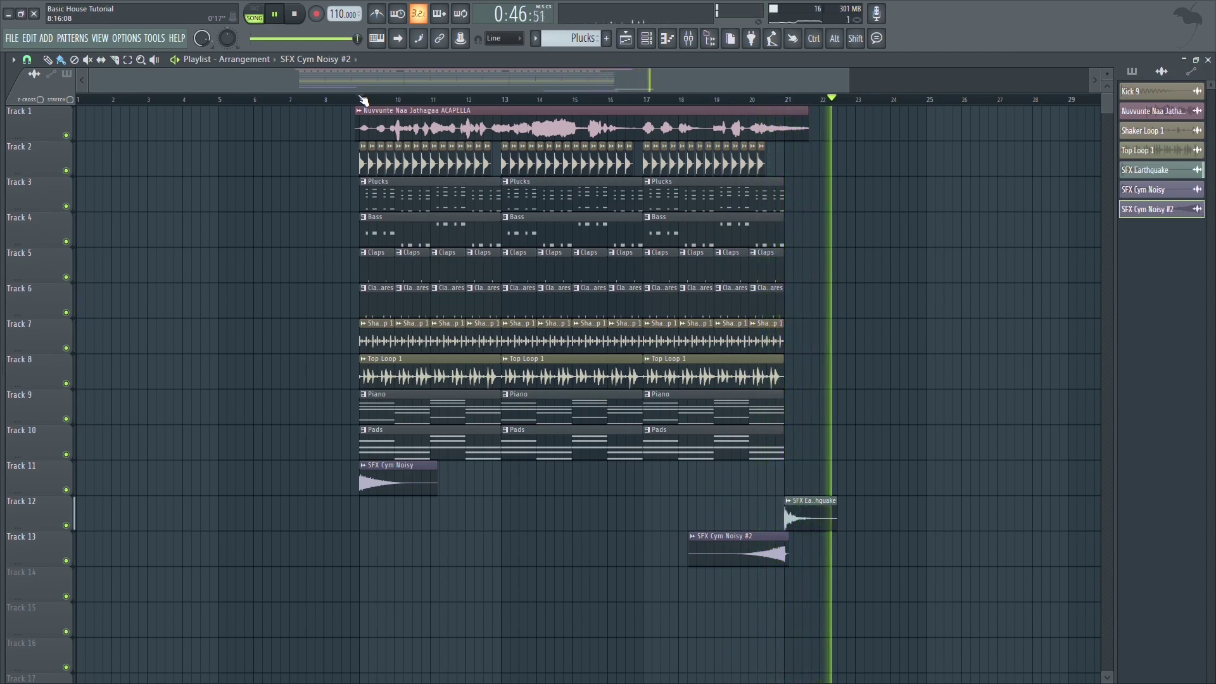
{"action": "key", "text": "space"}
{"action": "left_click", "coordinate": [362, 100]}
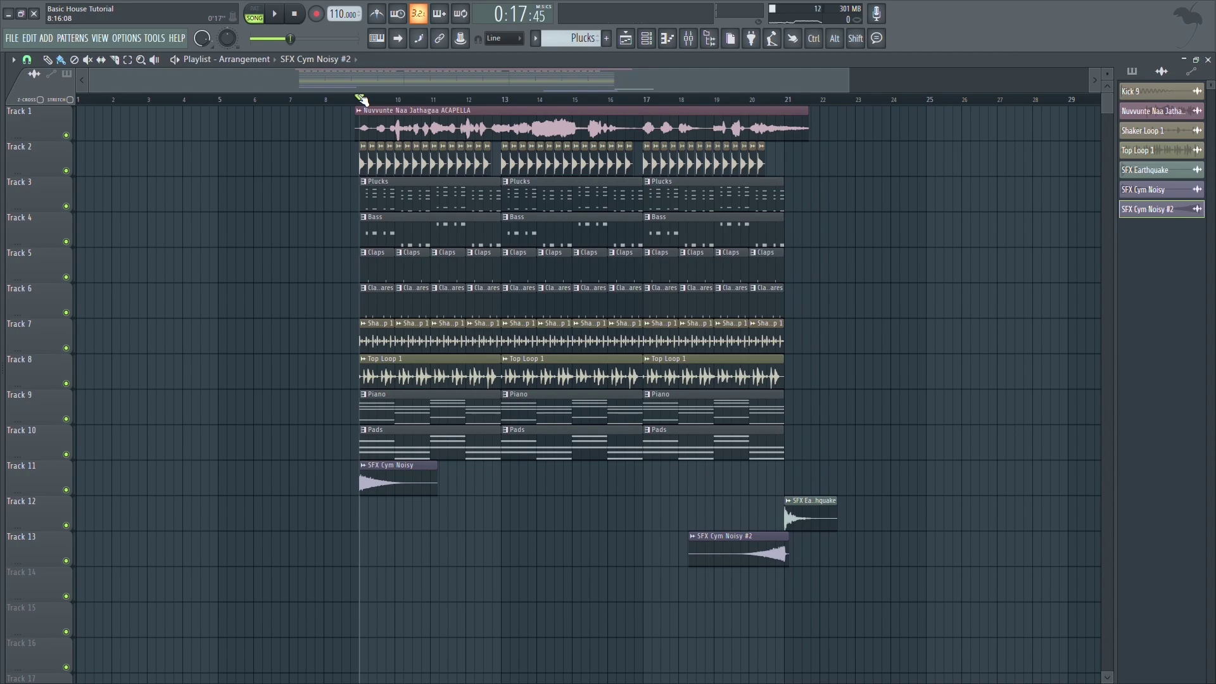
- Examine the mixer inserts from Kick 2 through the claps to GMS, check the channel rack's insert numbers and close the mixer
{"action": "left_click", "coordinate": [688, 38]}
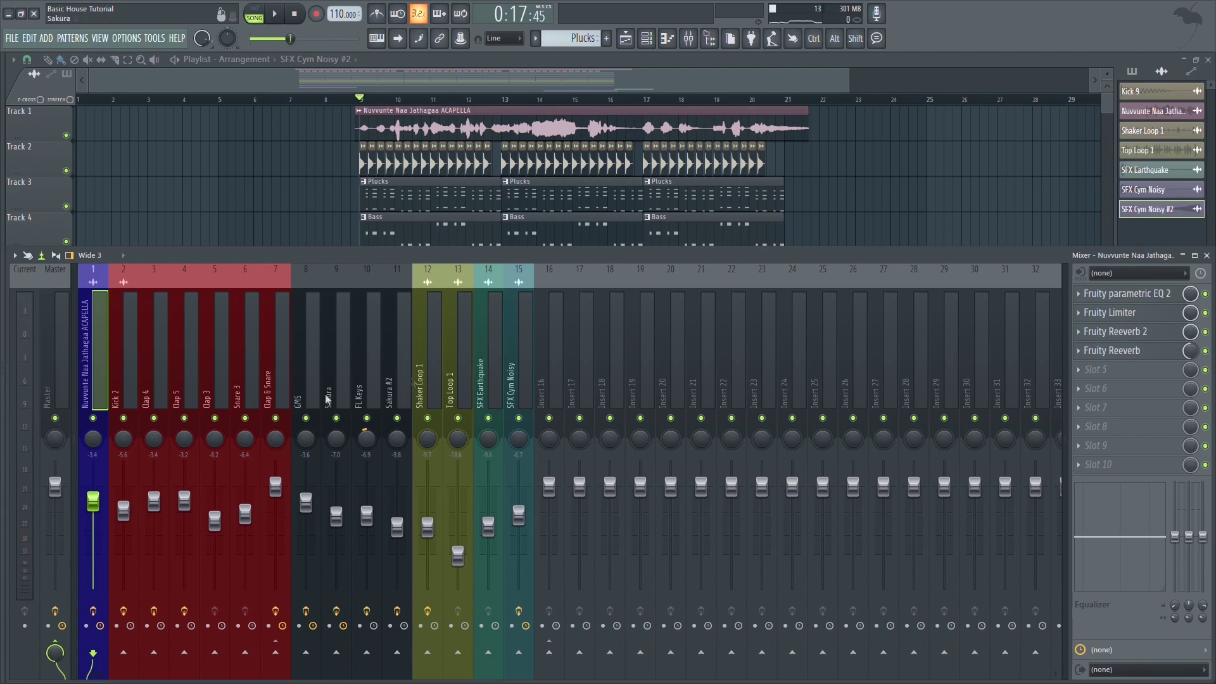
{"action": "left_click", "coordinate": [132, 371]}
{"action": "left_click", "coordinate": [167, 372]}
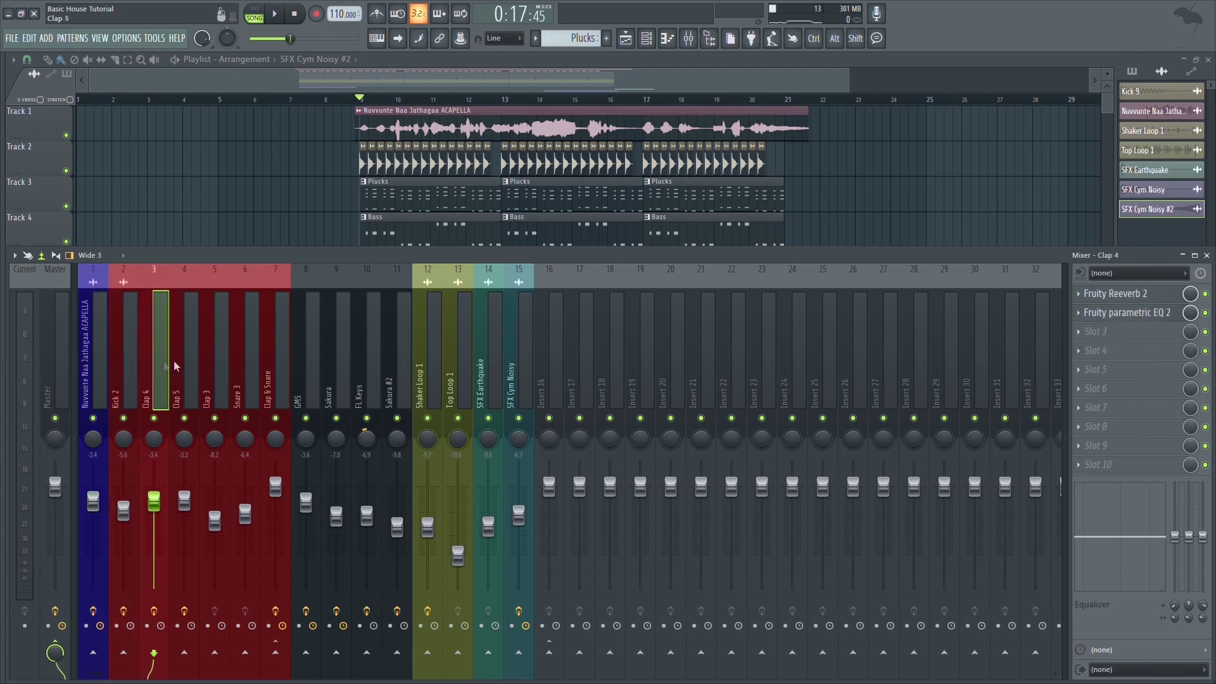
{"action": "left_click", "coordinate": [192, 366]}
{"action": "left_click", "coordinate": [647, 39]}
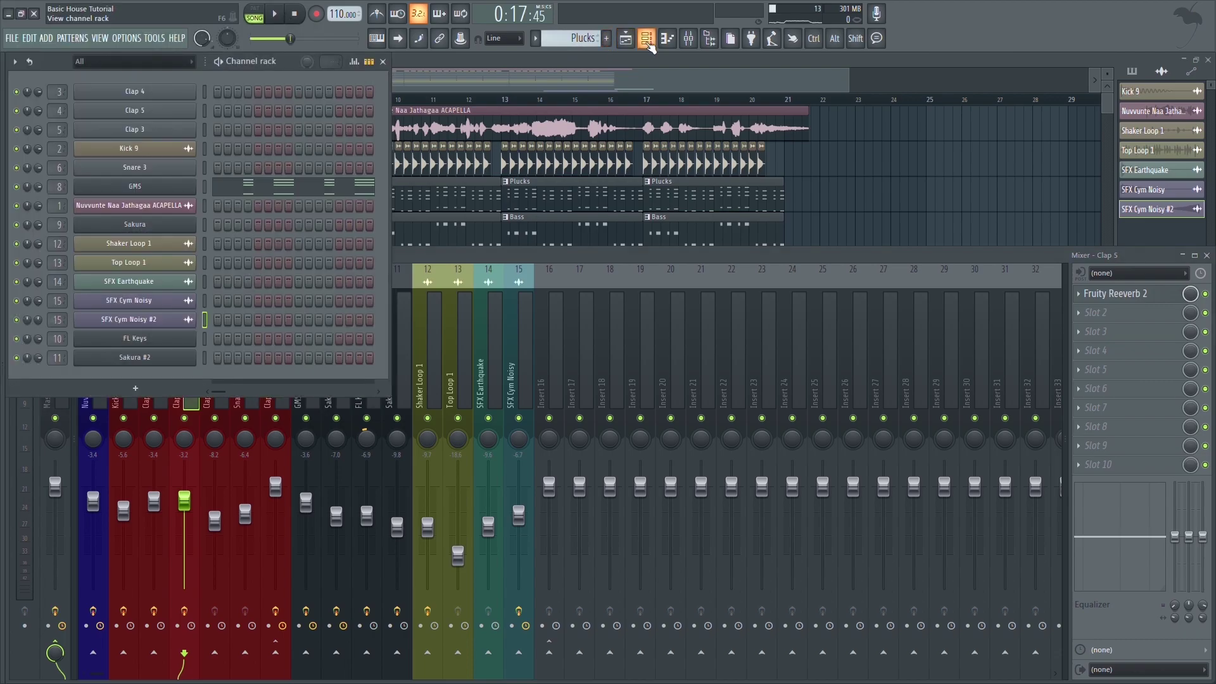
{"action": "left_click", "coordinate": [646, 39]}
{"action": "left_click", "coordinate": [217, 364]}
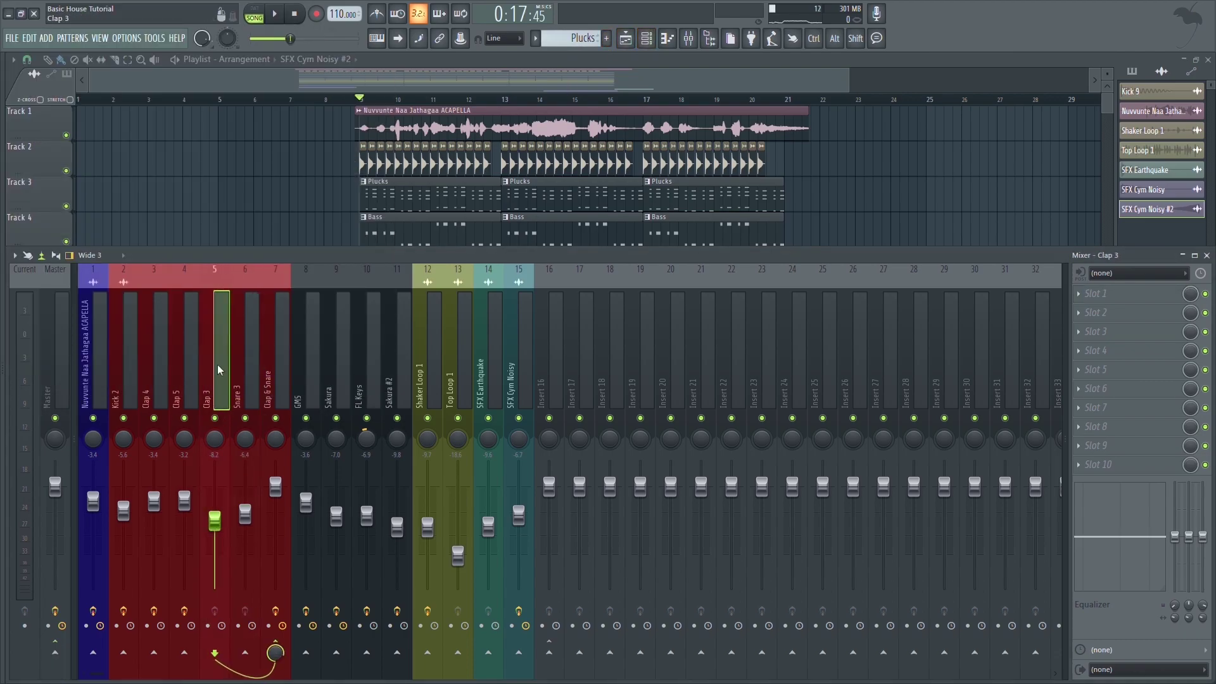
{"action": "left_click", "coordinate": [286, 366]}
{"action": "left_click", "coordinate": [301, 363]}
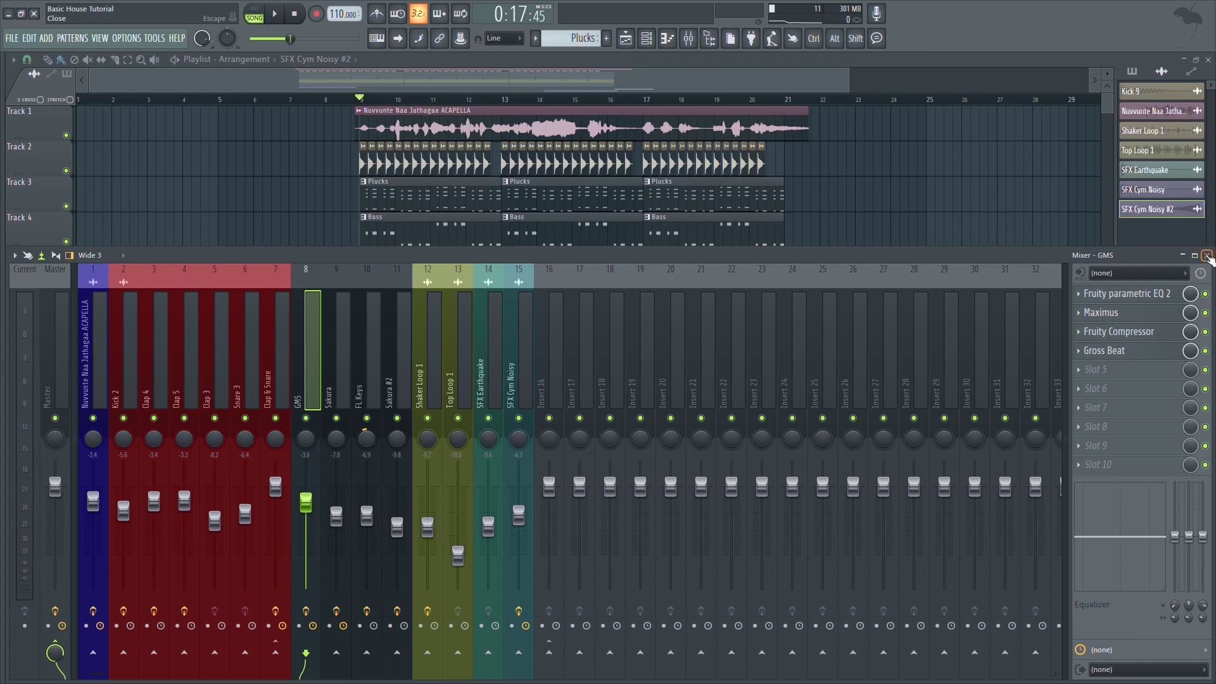
{"action": "left_click", "coordinate": [1208, 256]}
{"action": "scroll", "coordinate": [807, 247], "scroll_direction": "up", "scroll_amount": 4}
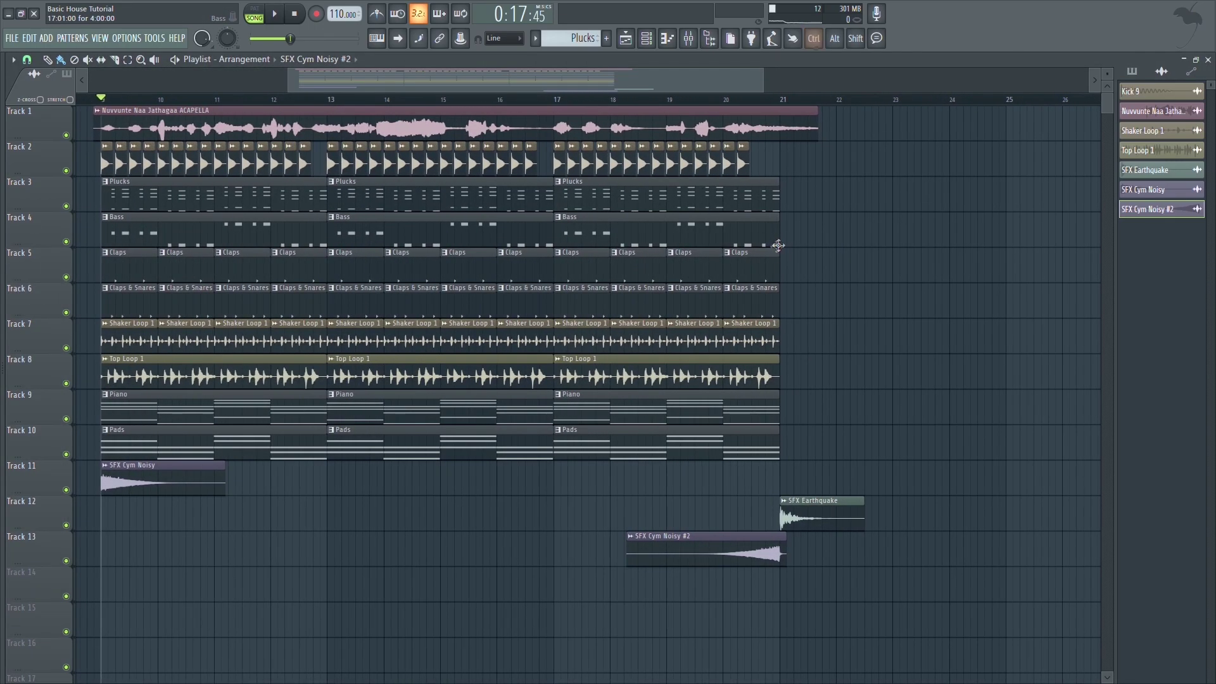
{"action": "scroll", "coordinate": [777, 247], "scroll_direction": "down", "scroll_amount": 1}
{"action": "scroll", "coordinate": [308, 216], "scroll_direction": "up", "scroll_amount": 1}
{"action": "scroll", "coordinate": [475, 81], "scroll_direction": "up", "scroll_amount": 2}
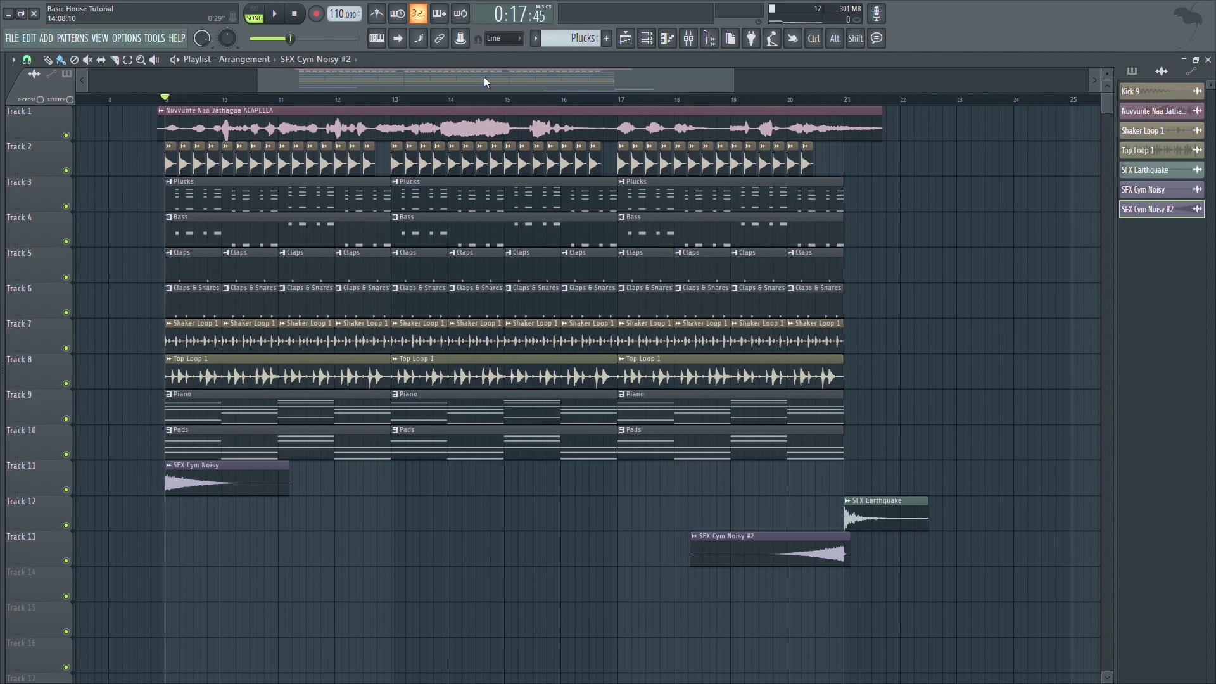